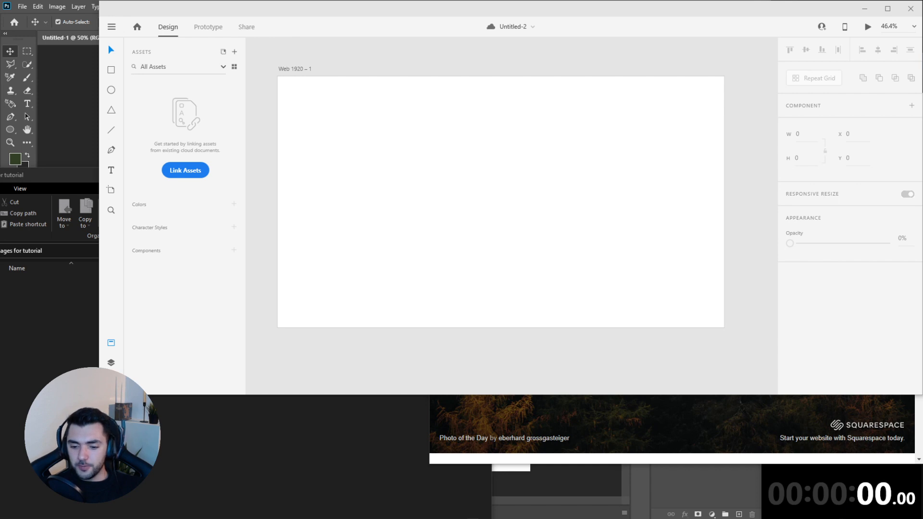
Start the stopwatch, switch to the browser and search Unsplash for "cup" photos.
left_click(841, 517)
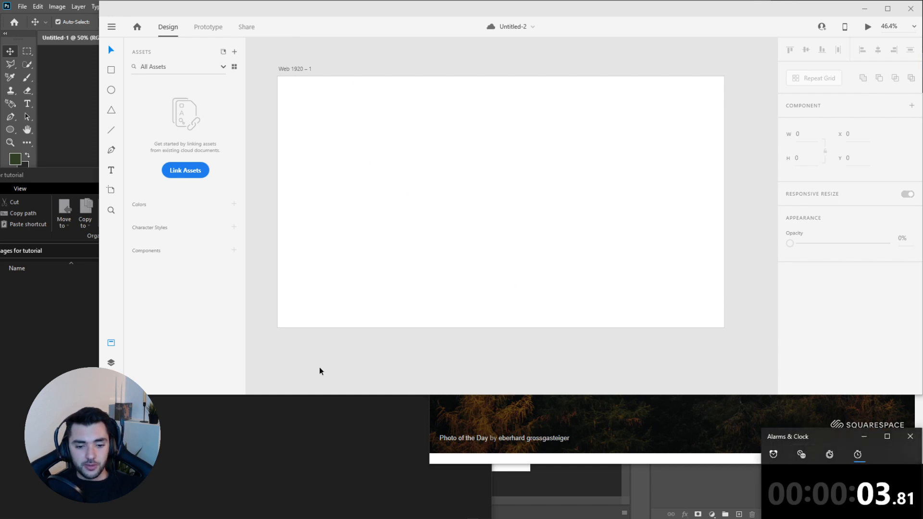
left_click(586, 424)
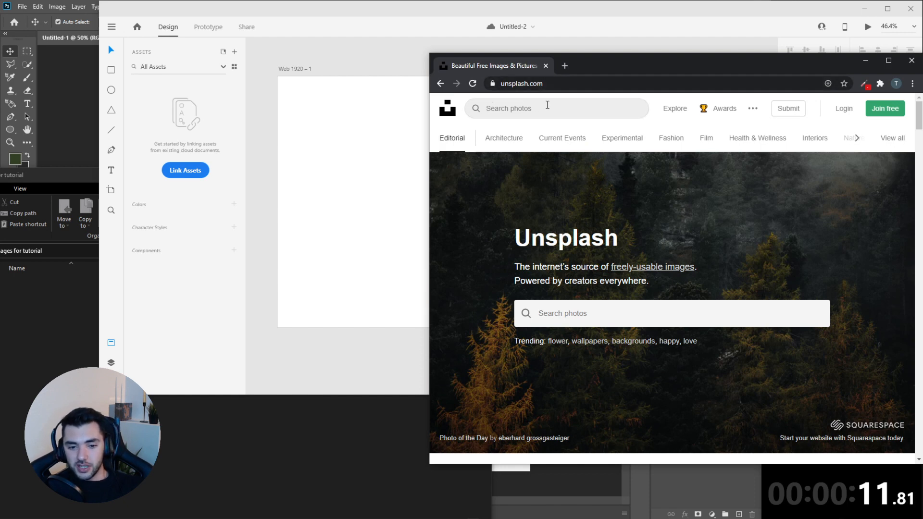
left_click(555, 109)
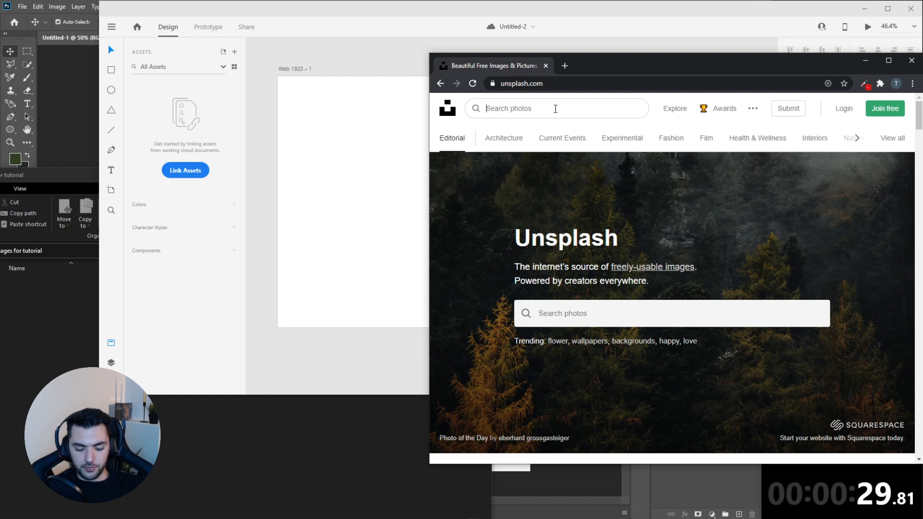
type("cup")
key("Return")
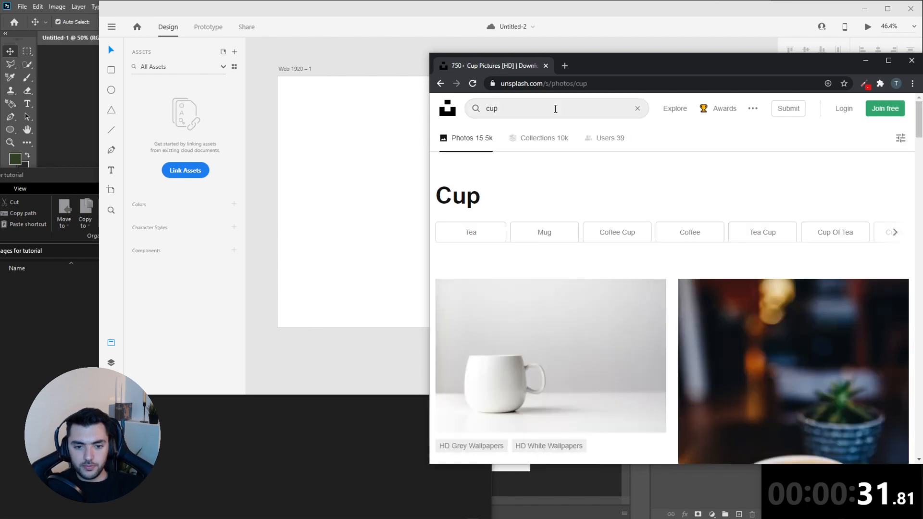
scroll(553, 247, "down", 8)
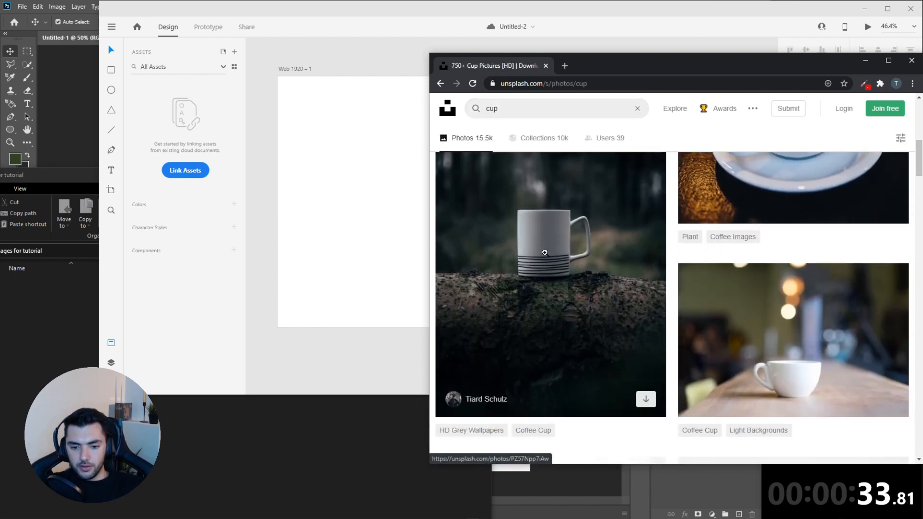
scroll(545, 252, "down", 5)
scroll(543, 241, "up", 5)
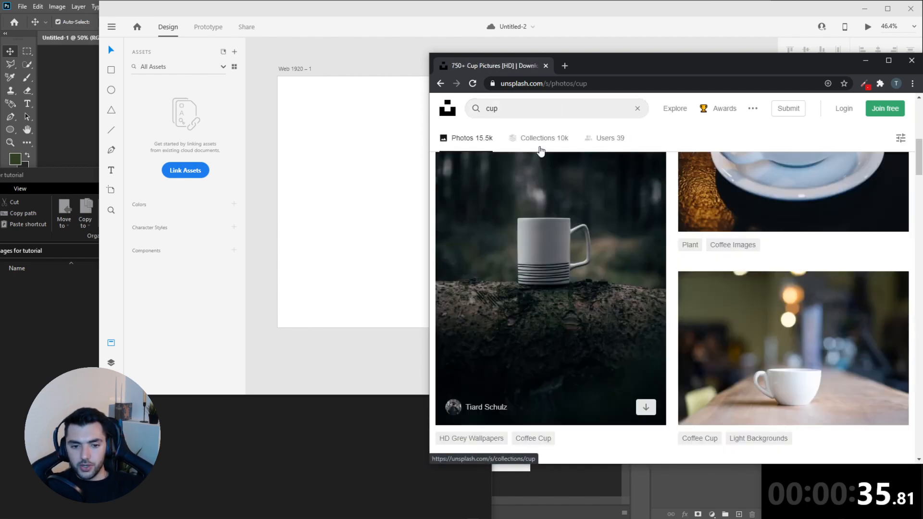
Replace the Unsplash photo search term with "shoe" and run the search.
left_click_drag(510, 109, 414, 105)
key("BackSpace")
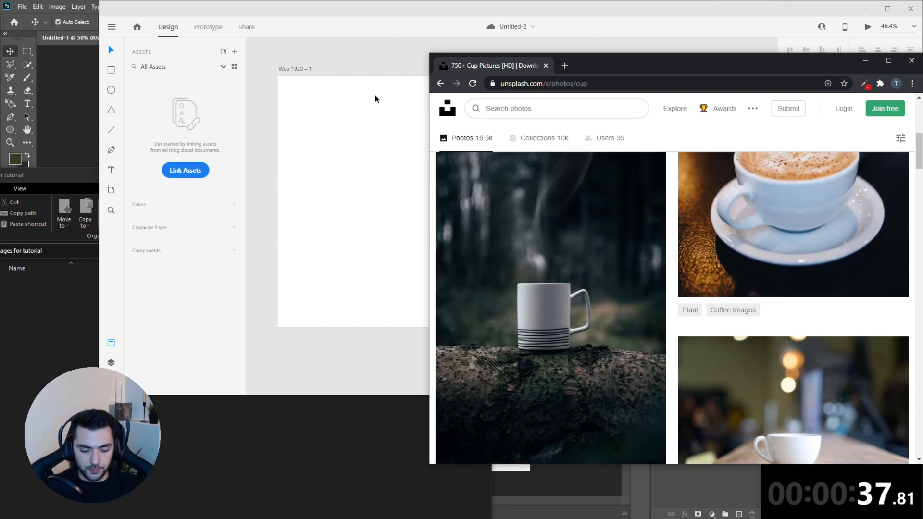
type("shoe")
key("Return")
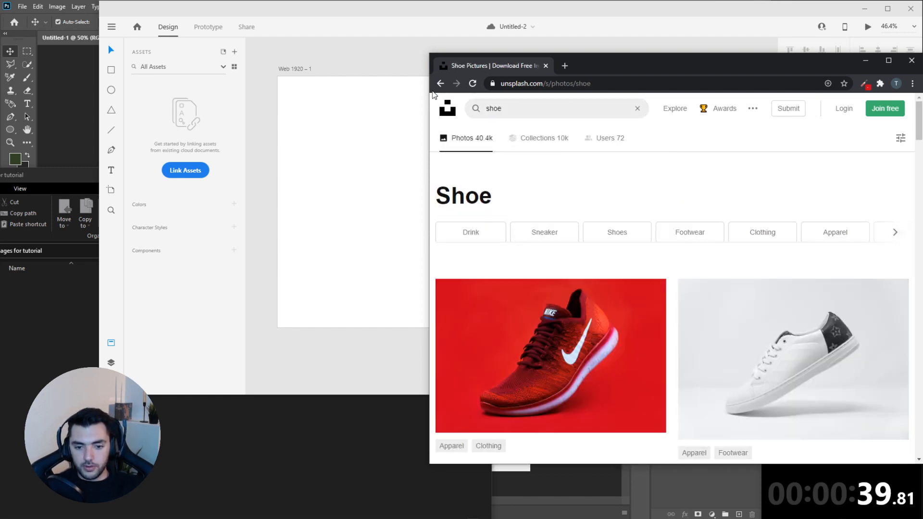
Browse the shoe photos for one showing a single product suitable for cutting out.
scroll(630, 188, "down", 1)
scroll(574, 246, "down", 1)
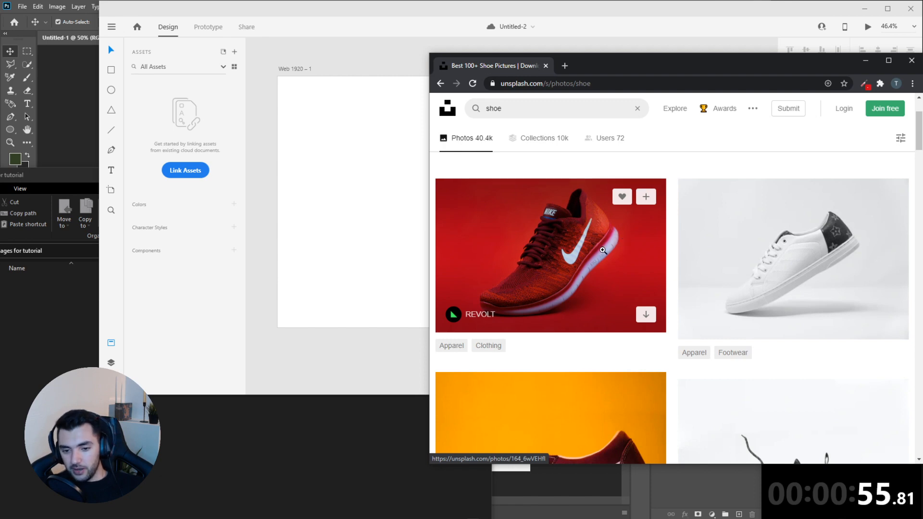
scroll(644, 277, "down", 4)
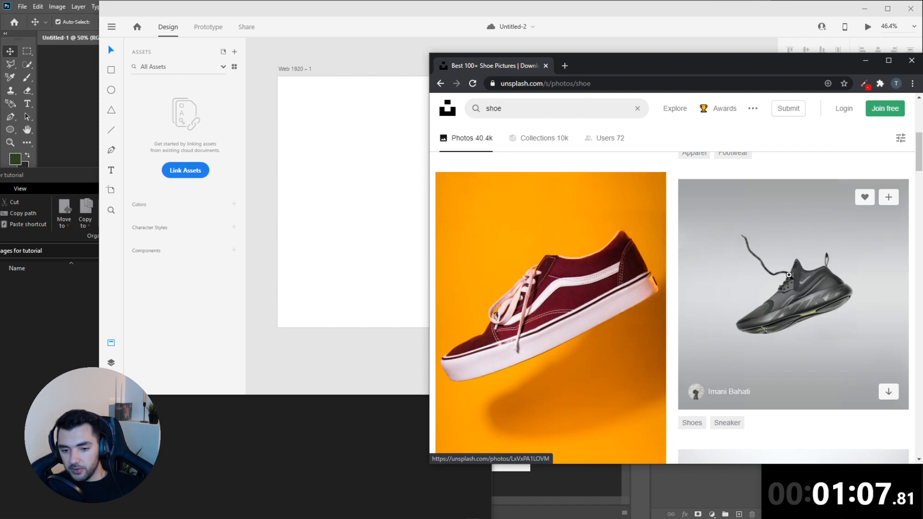
scroll(788, 275, "up", 6)
scroll(679, 282, "down", 2)
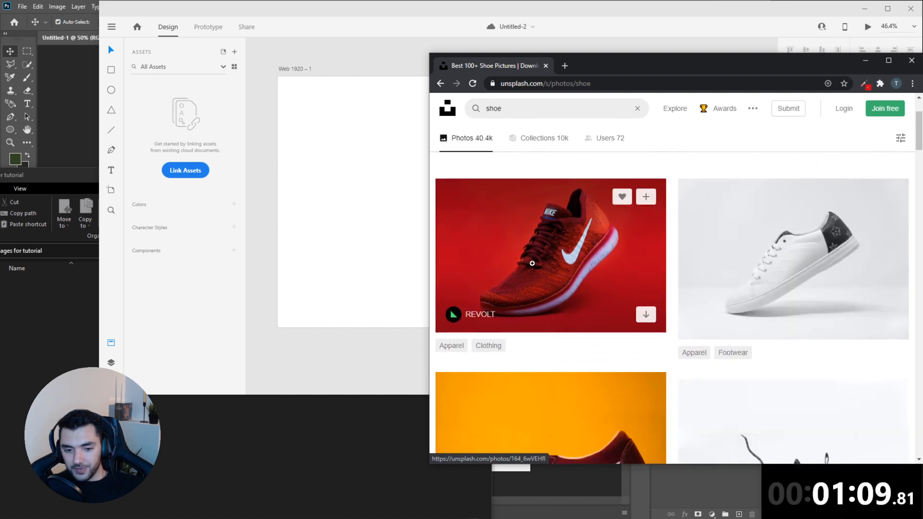
scroll(556, 230, "down", 15)
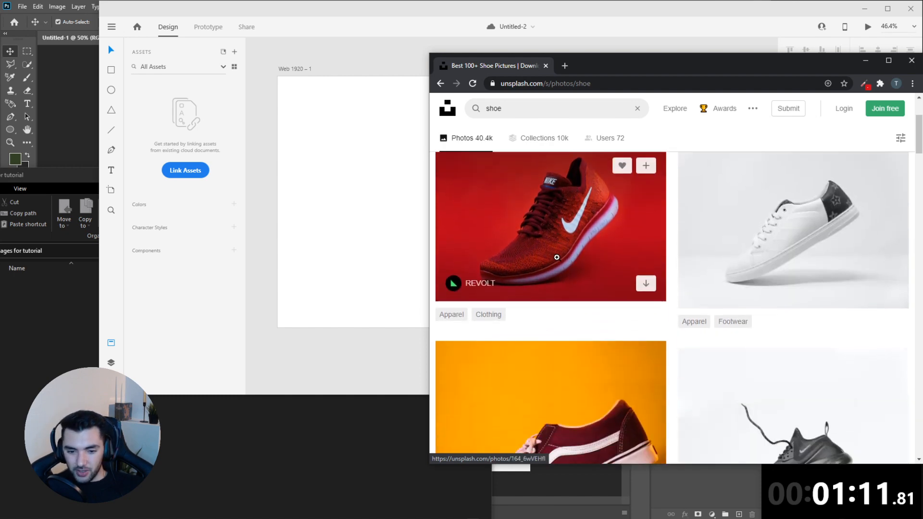
scroll(552, 267, "down", 10)
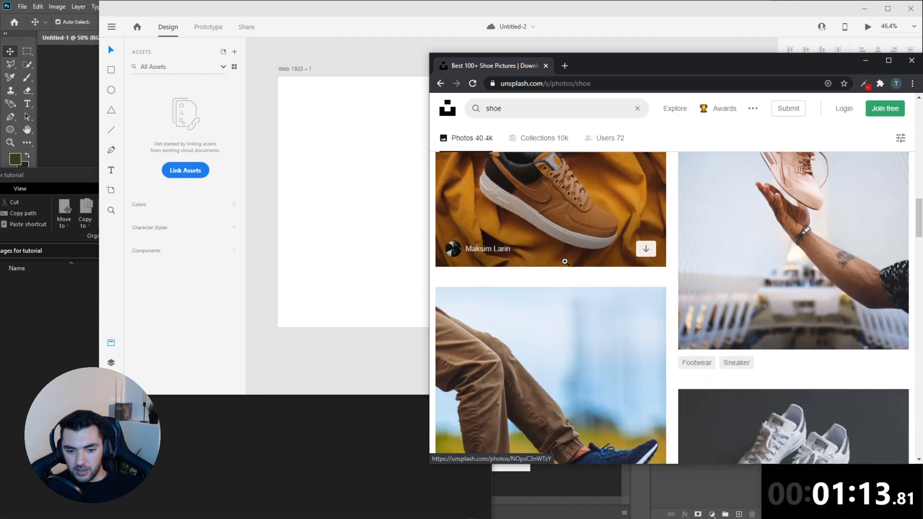
scroll(567, 269, "down", 10)
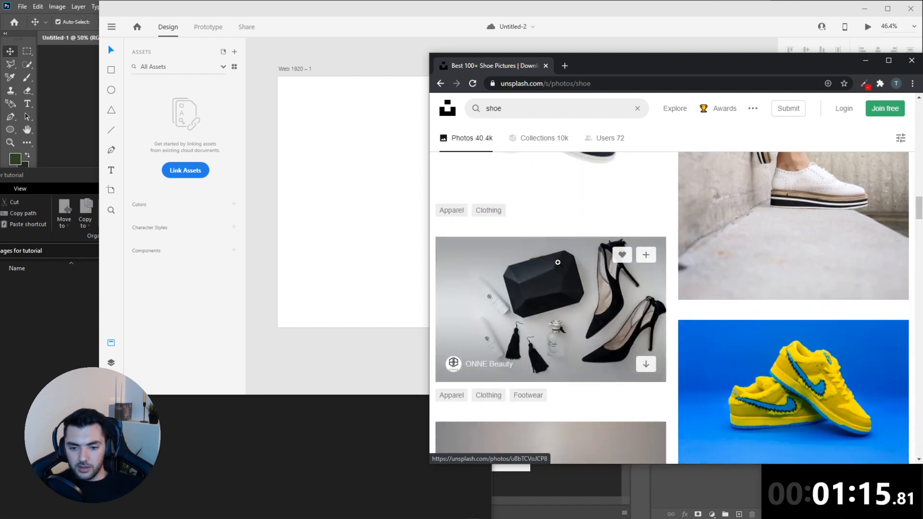
scroll(597, 263, "down", 10)
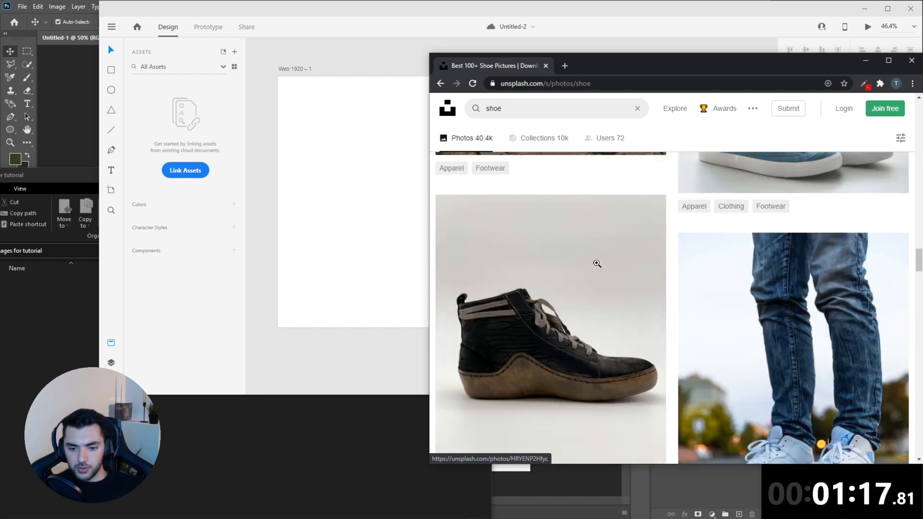
scroll(552, 250, "up", 20)
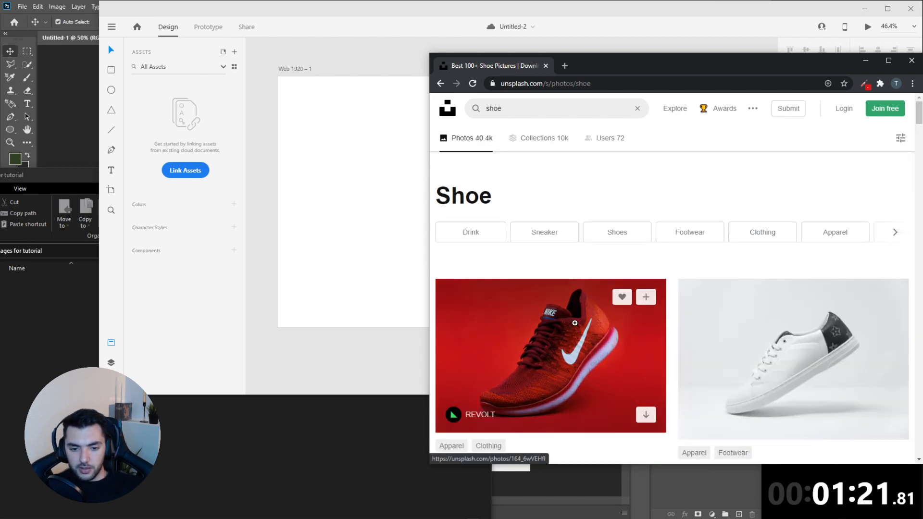
Download the red Nike sneaker photo in the Large (2400x1600) size.
left_click(601, 332)
left_click(863, 126)
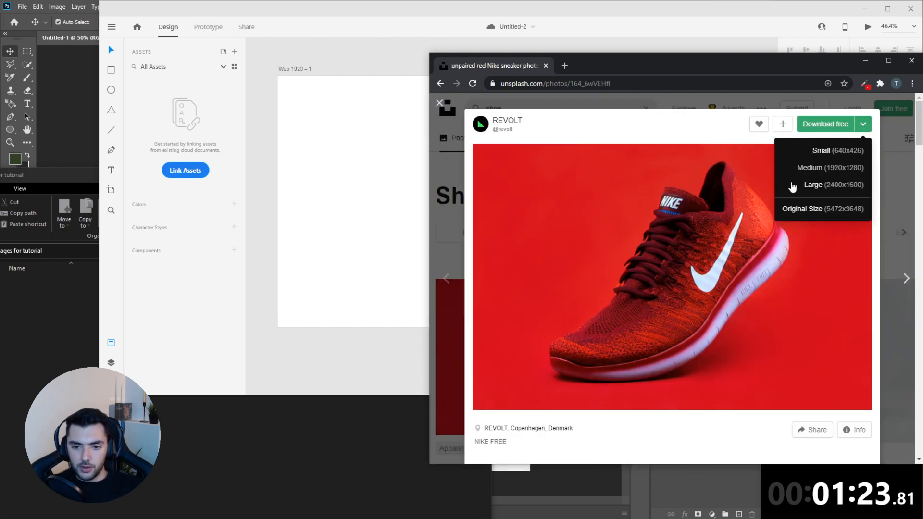
left_click(798, 184)
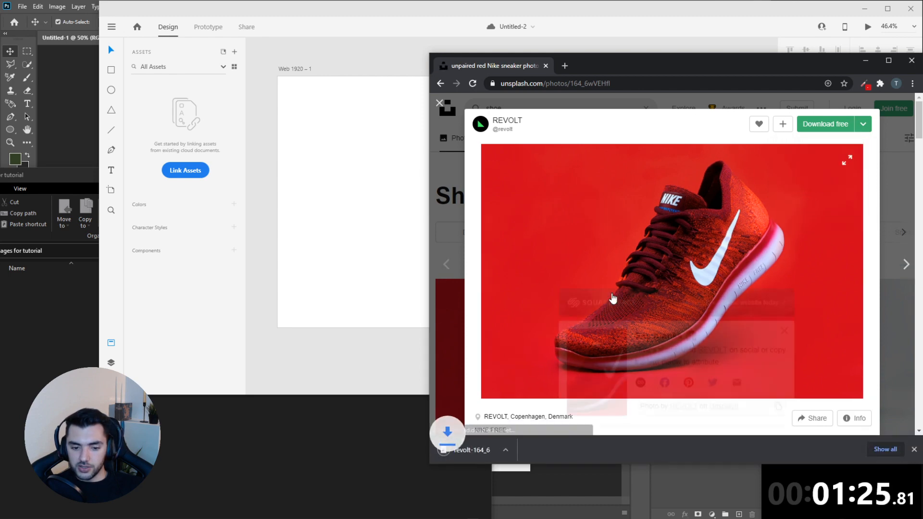
Put the downloaded sneaker JPG into the "images for tutorial" folder.
left_click_drag(490, 450, 72, 96)
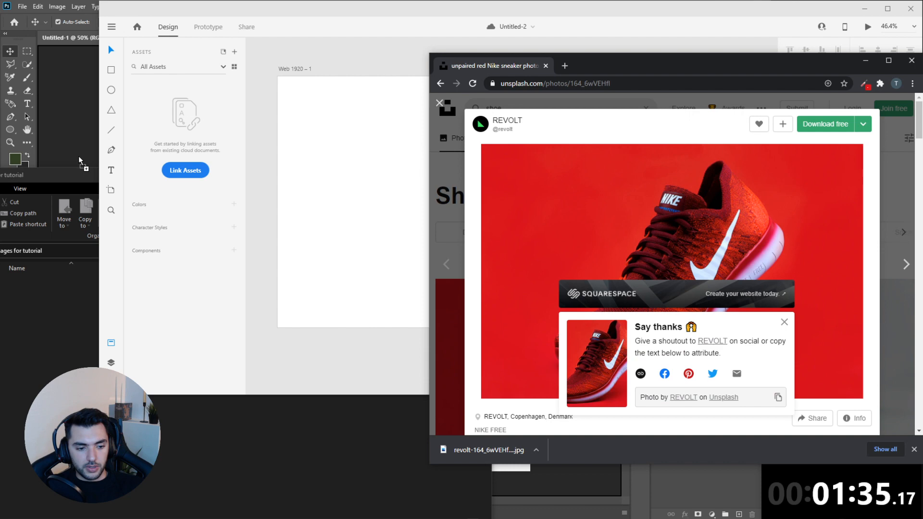
left_click_drag(80, 160, 79, 160)
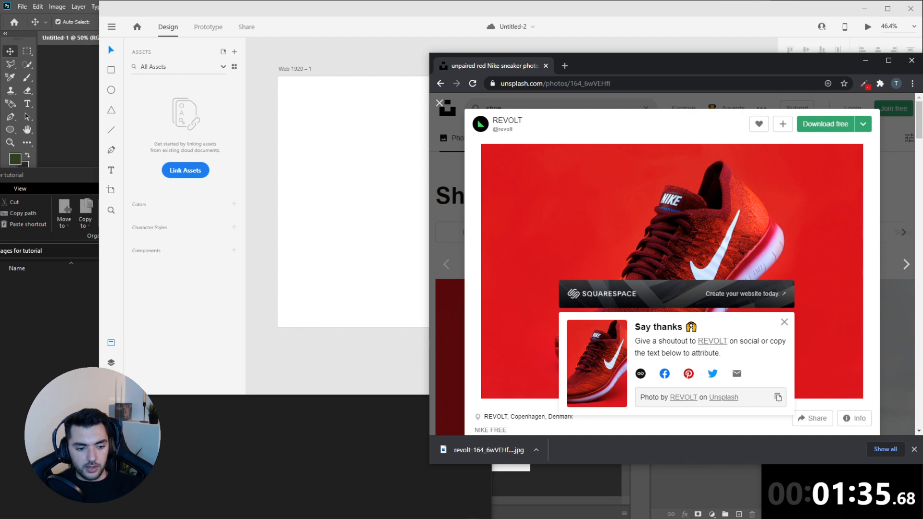
left_click_drag(135, 442, 136, 443)
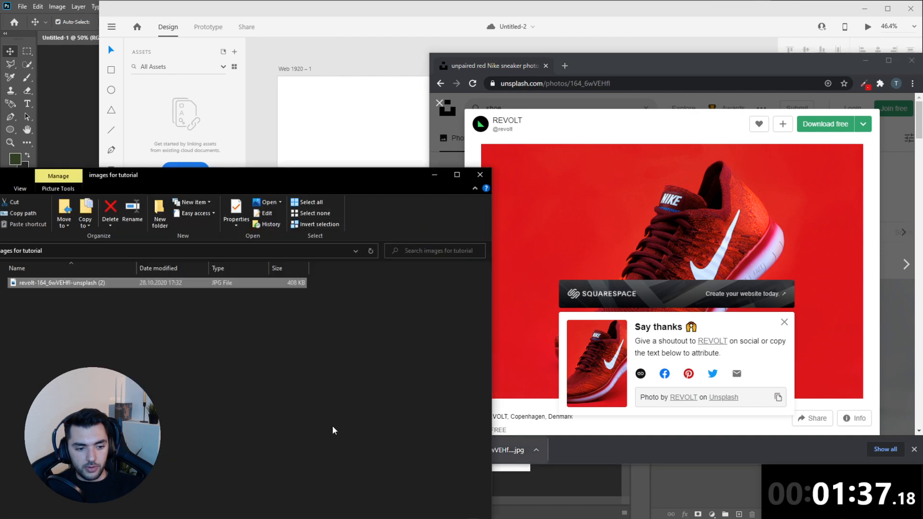
Switch to Photoshop and open the sneaker photo from the "images for tutorial" folder as its own document.
left_click(589, 444)
left_click(75, 136)
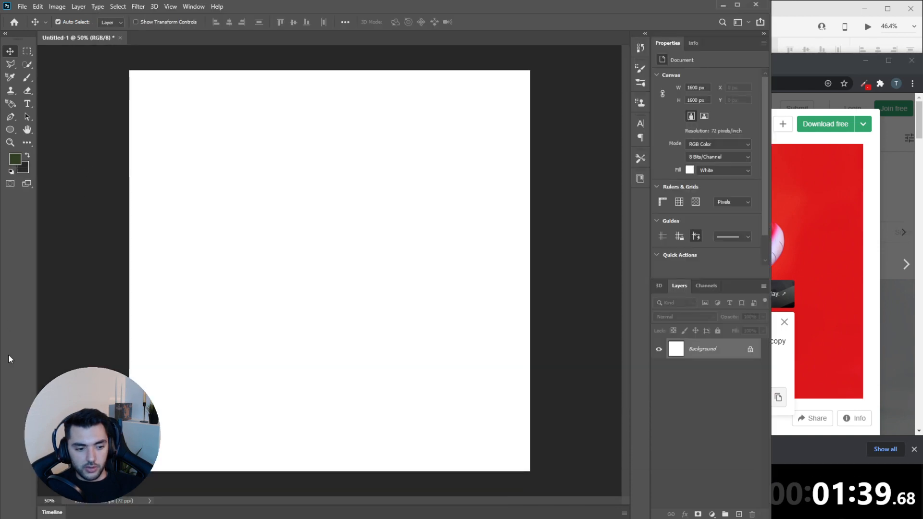
left_click(1, 375)
left_click_drag(104, 284, 259, 66)
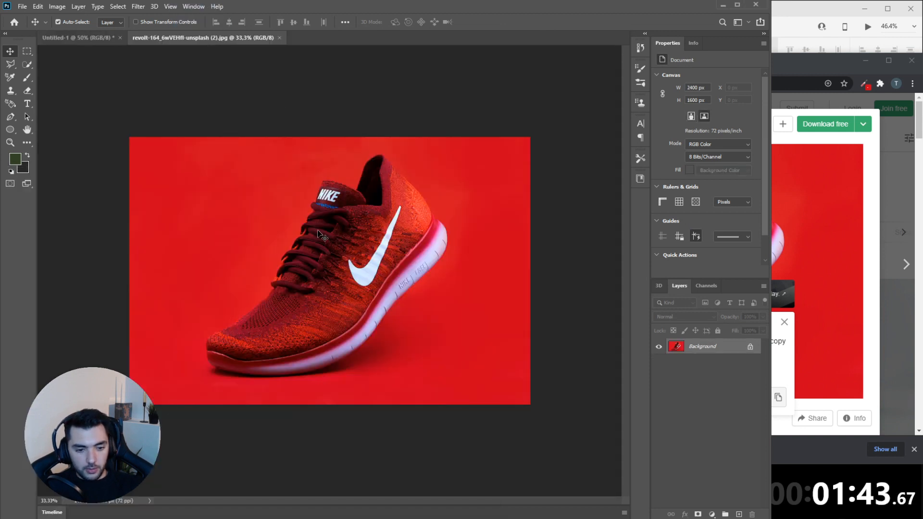
Select the whole red shoe, including its sole, with the Quick Selection tool.
scroll(333, 241, "up", 1)
scroll(267, 230, "up", 1)
left_click(27, 64)
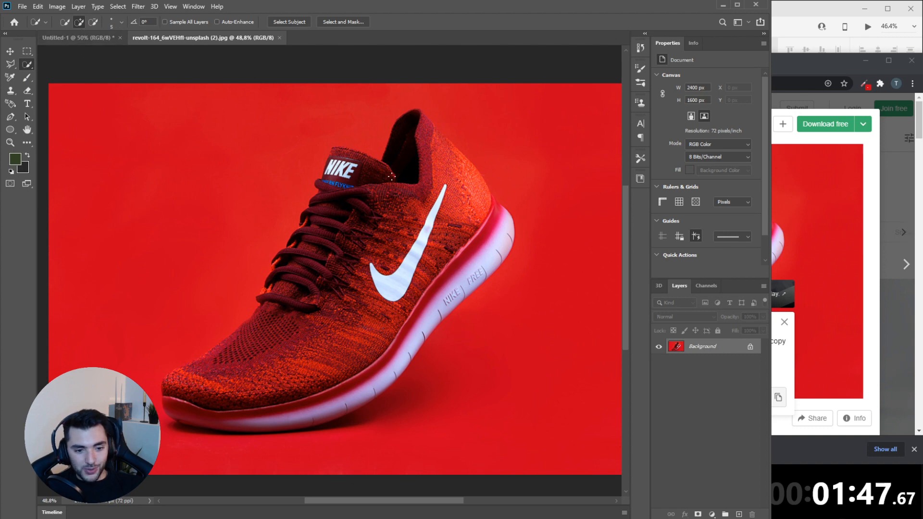
mouse_move(338, 153)
left_mouse_down()
mouse_move(329, 244)
mouse_move(298, 328)
mouse_move(209, 393)
mouse_move(182, 382)
mouse_move(257, 336)
mouse_move(315, 399)
mouse_move(373, 368)
mouse_move(473, 259)
mouse_move(483, 221)
mouse_move(469, 192)
mouse_move(487, 204)
mouse_move(437, 139)
mouse_move(409, 124)
mouse_move(441, 140)
left_mouse_up()
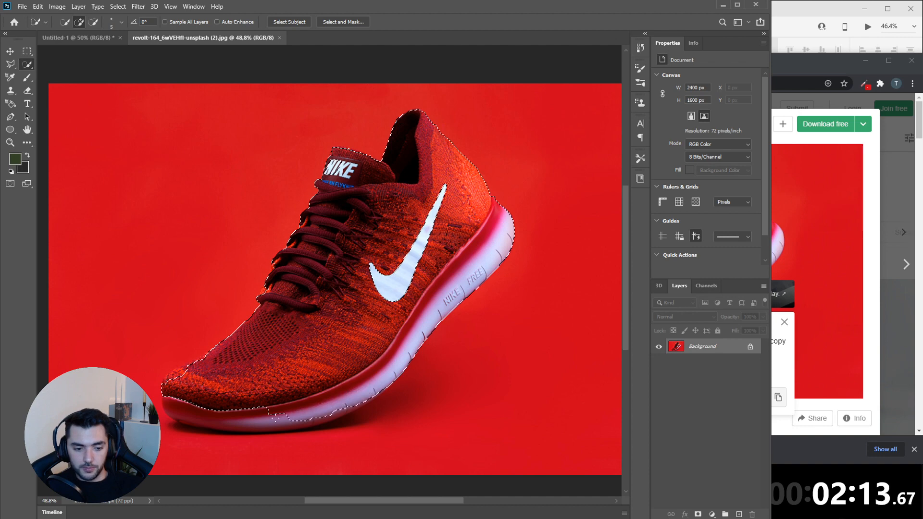
mouse_move(274, 418)
left_mouse_down()
mouse_move(249, 424)
mouse_move(215, 415)
left_mouse_up()
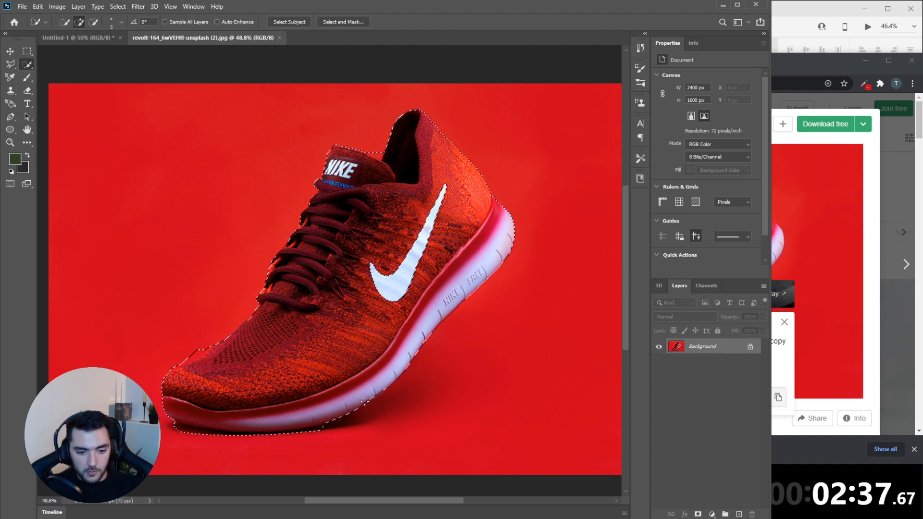
Subtract the excess background above the shoe's toe from the selection.
scroll(294, 402, "up", 1)
left_click_drag(321, 378, 376, 333)
scroll(269, 298, "up", 2)
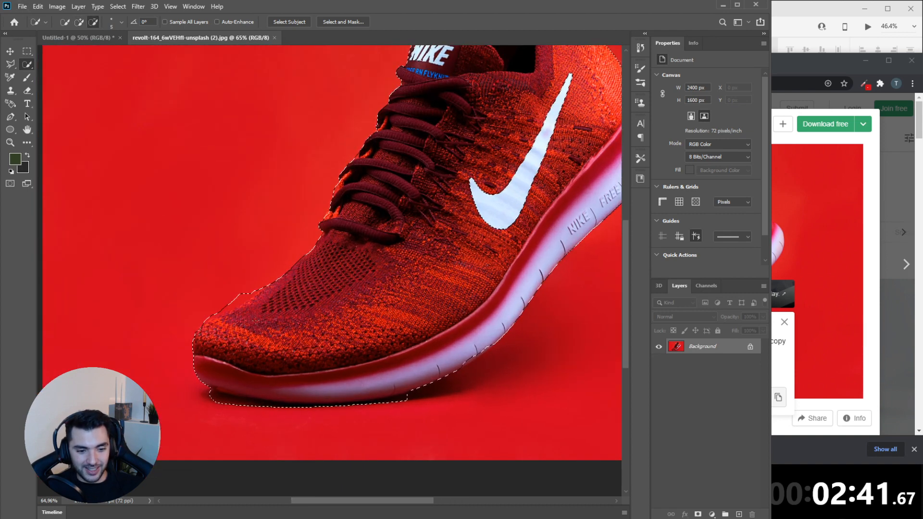
scroll(255, 356, "up", 1)
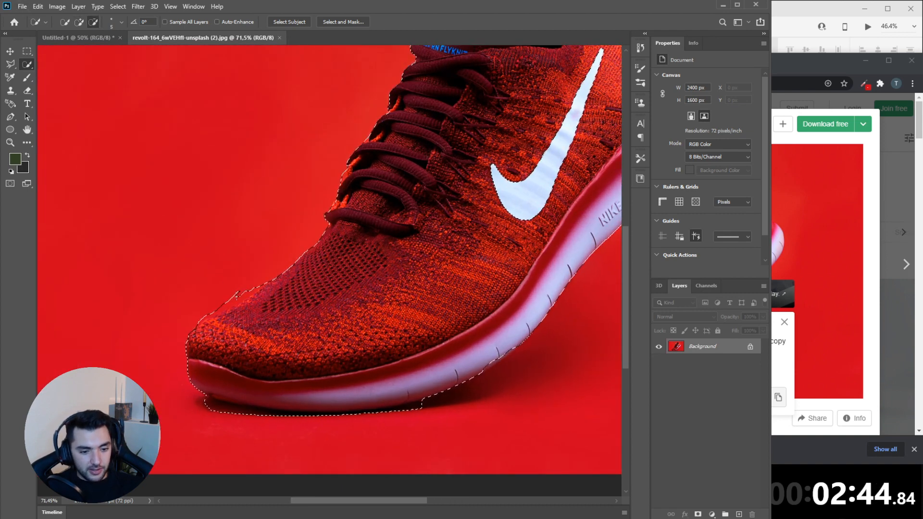
left_click_drag(236, 297, 249, 295)
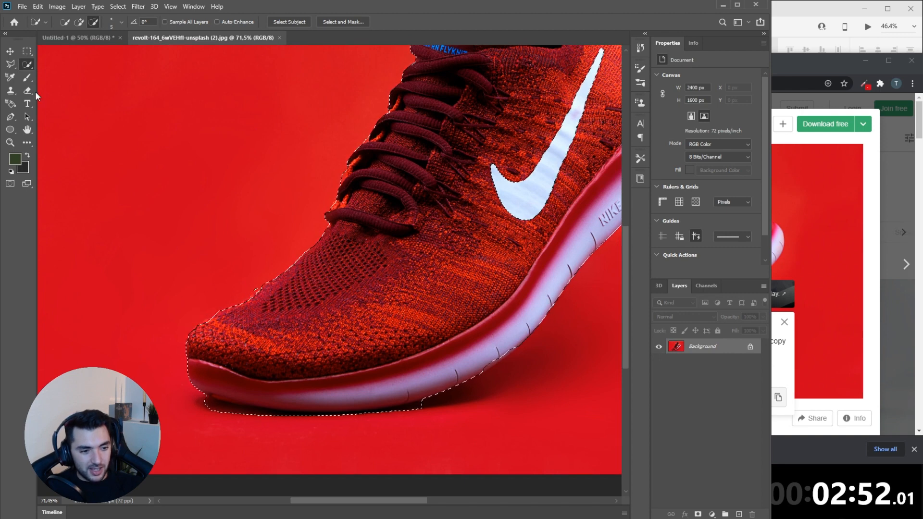
Subtract the shadow and background beneath the front of the sole from the selection.
left_click(78, 22)
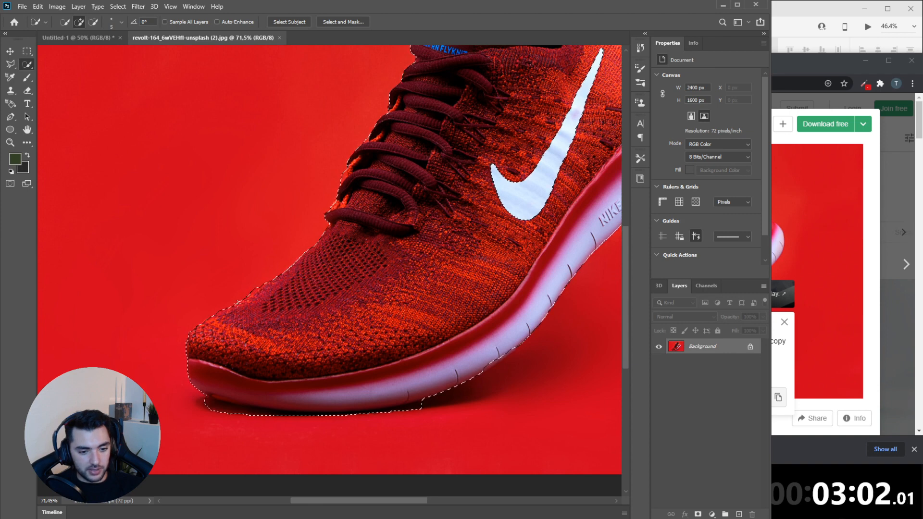
left_click_drag(311, 324, 311, 249)
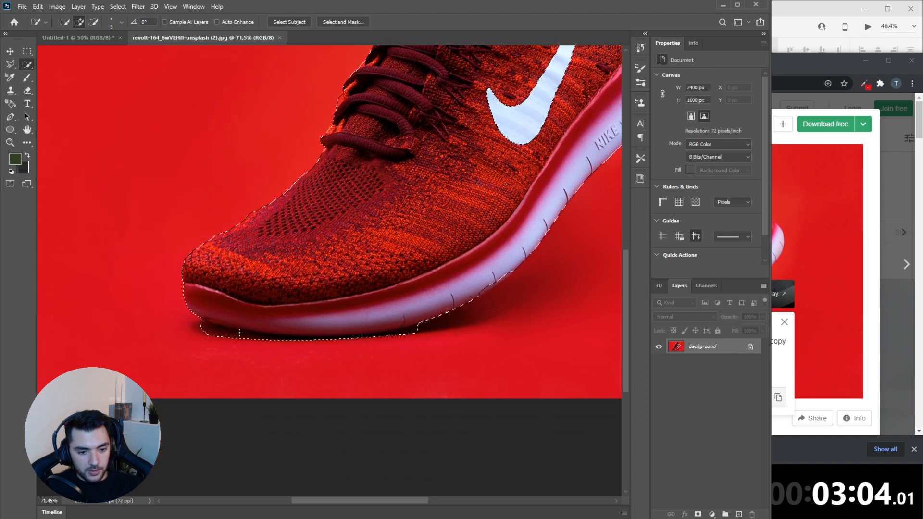
left_click(93, 22)
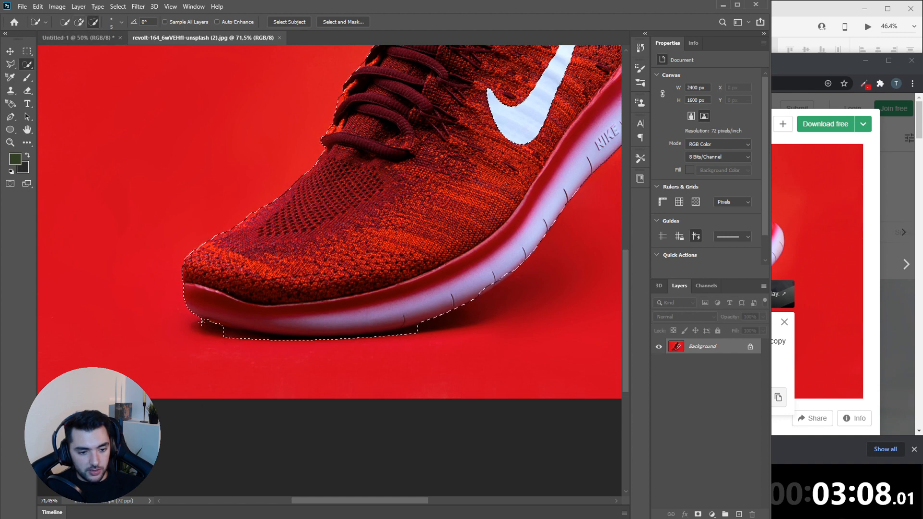
left_click_drag(263, 338, 325, 344)
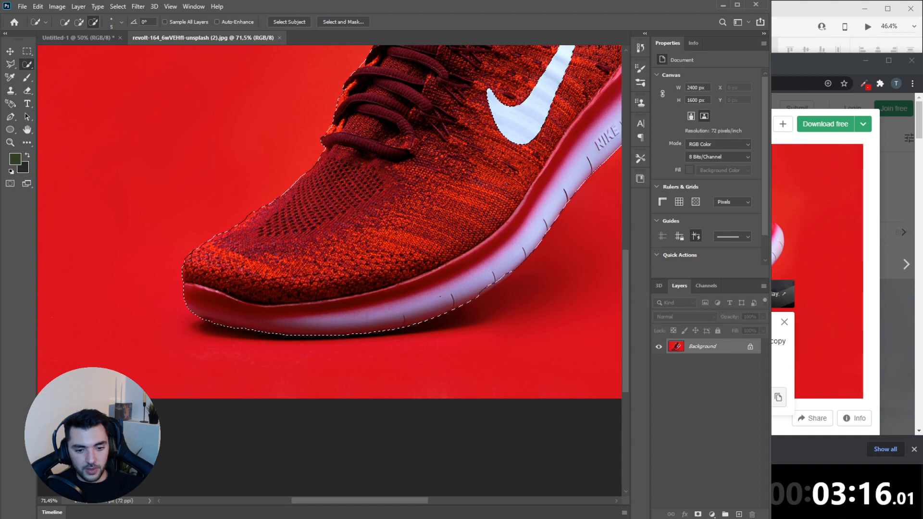
Examine the selection outline up close along the shoe's sole, laces and tongue.
left_click(74, 23)
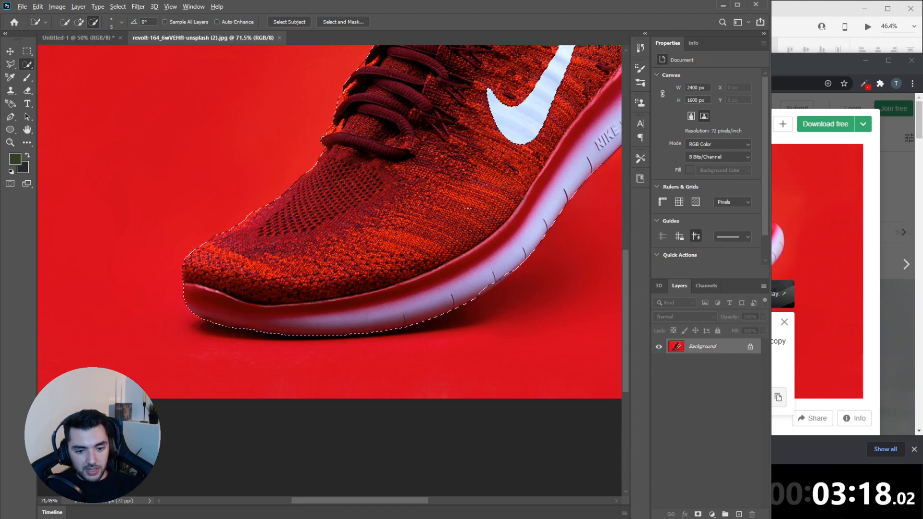
scroll(514, 269, "up", 4)
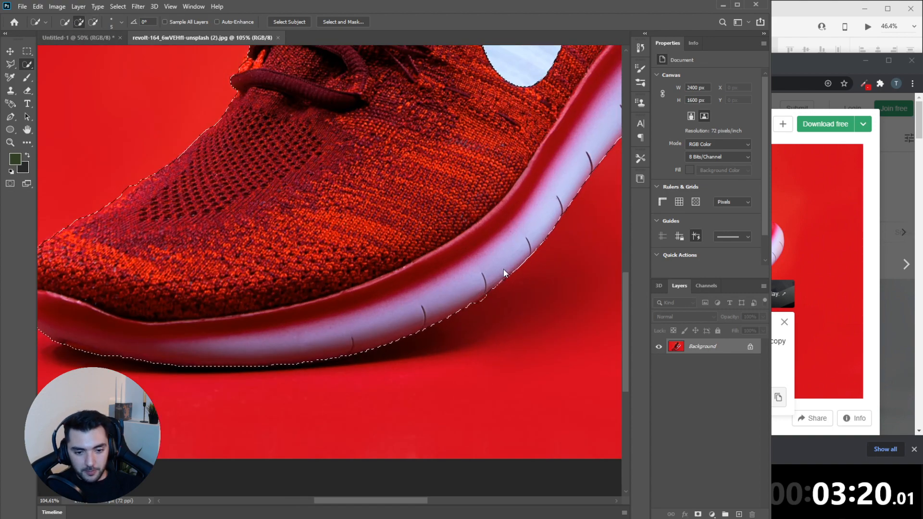
scroll(507, 273, "down", 6)
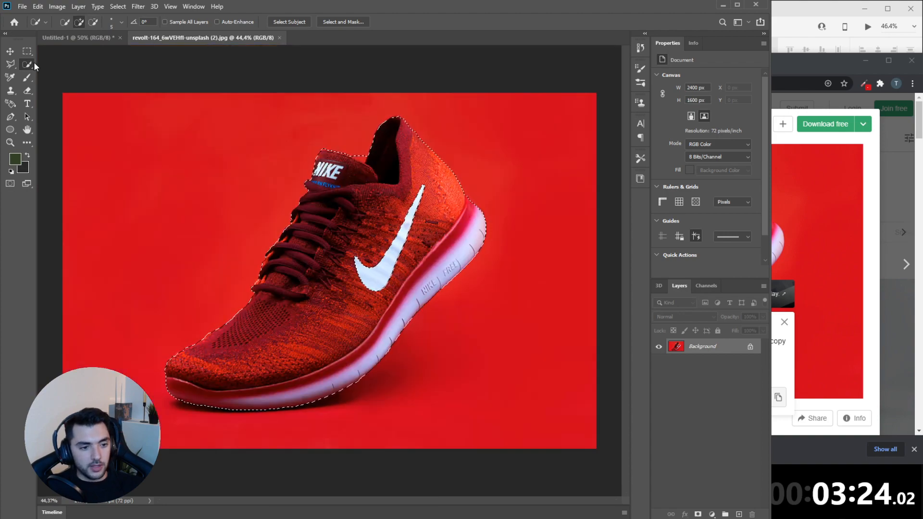
scroll(335, 181, "up", 3)
scroll(329, 172, "up", 5)
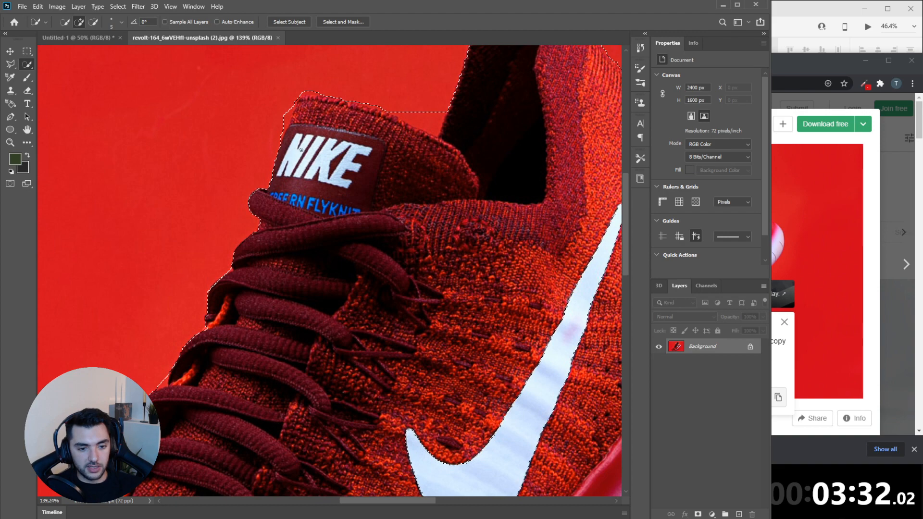
scroll(344, 246, "down", 7)
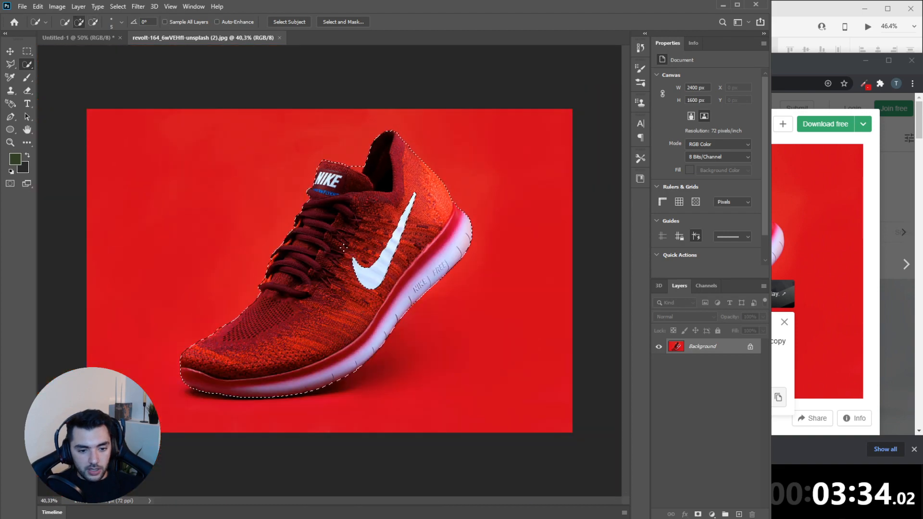
Try copying the selected shoe to its own layer and shifting it over the photo, and undo the attempt.
right_click(344, 247)
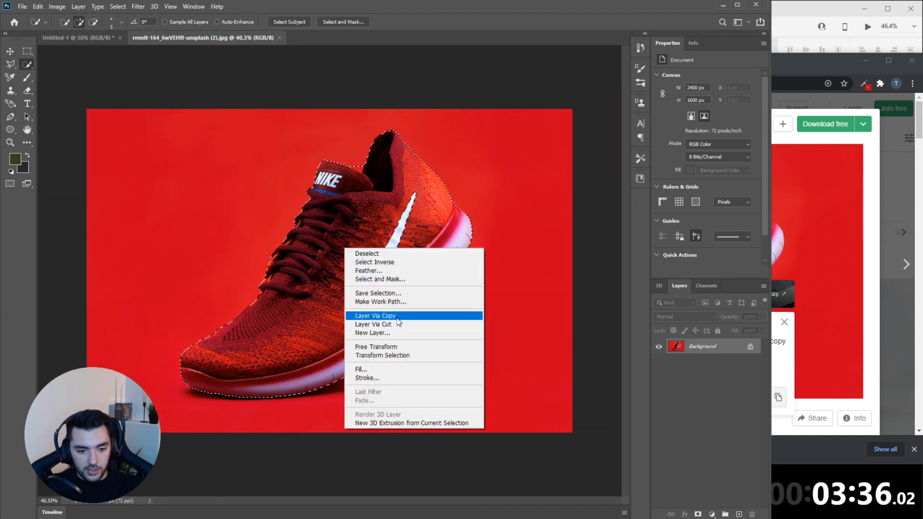
left_click(396, 315)
key("v")
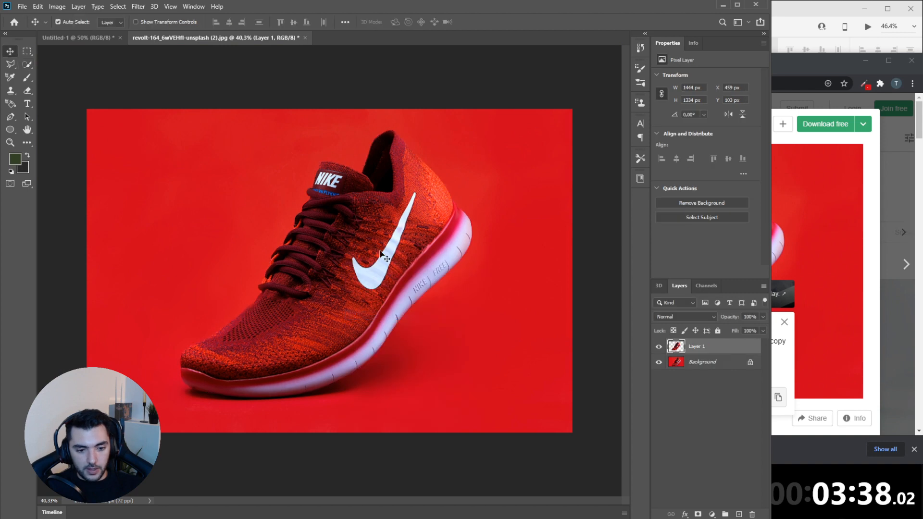
left_click_drag(388, 246, 132, 127)
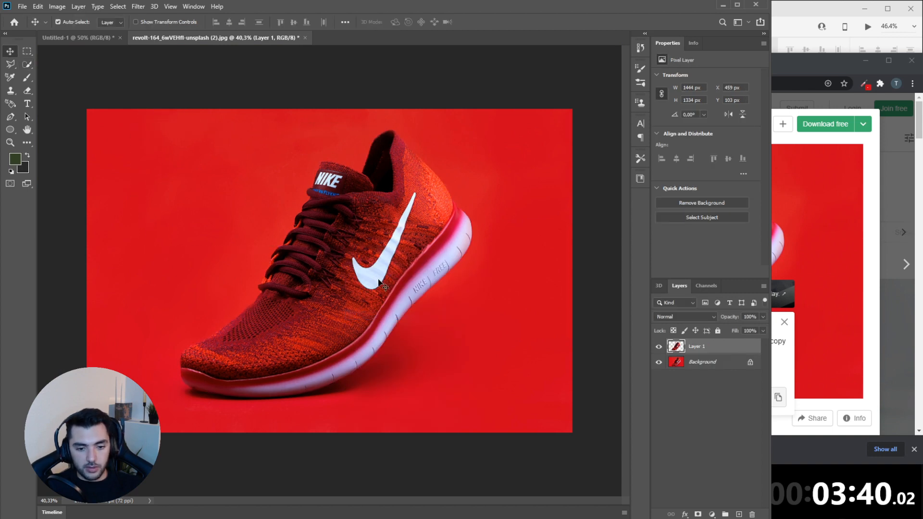
left_click_drag(348, 255, 371, 239)
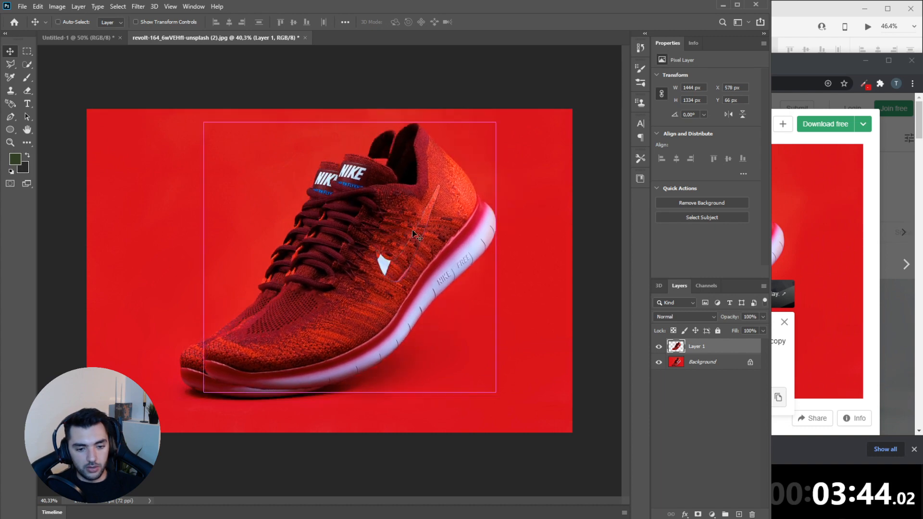
key("ctrl+z")
key("ctrl+z")
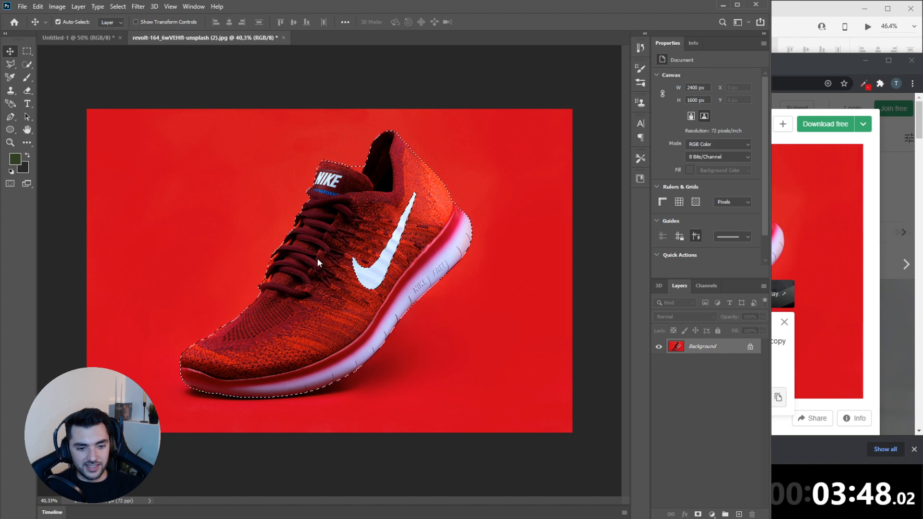
Add the white Nike swoosh to the shoe selection with the Quick Selection tool.
left_click(26, 64)
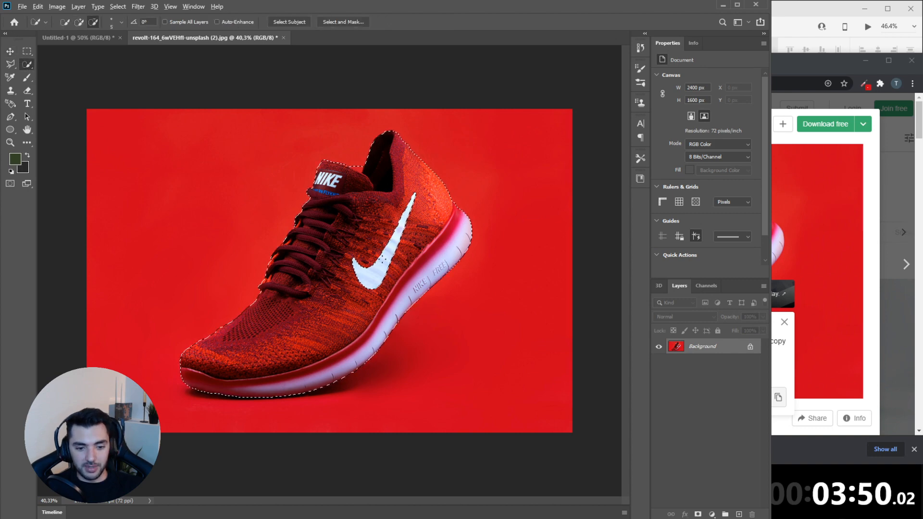
scroll(368, 265, "up", 2)
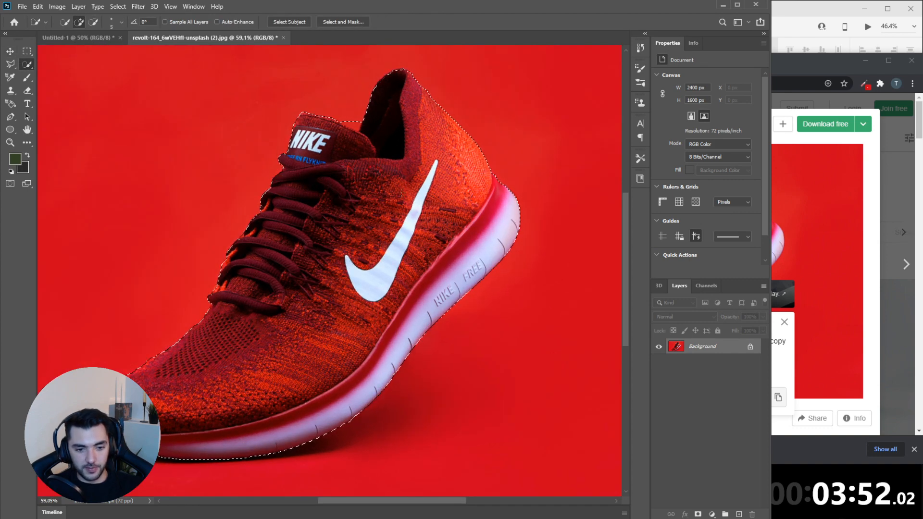
scroll(384, 255, "down", 2)
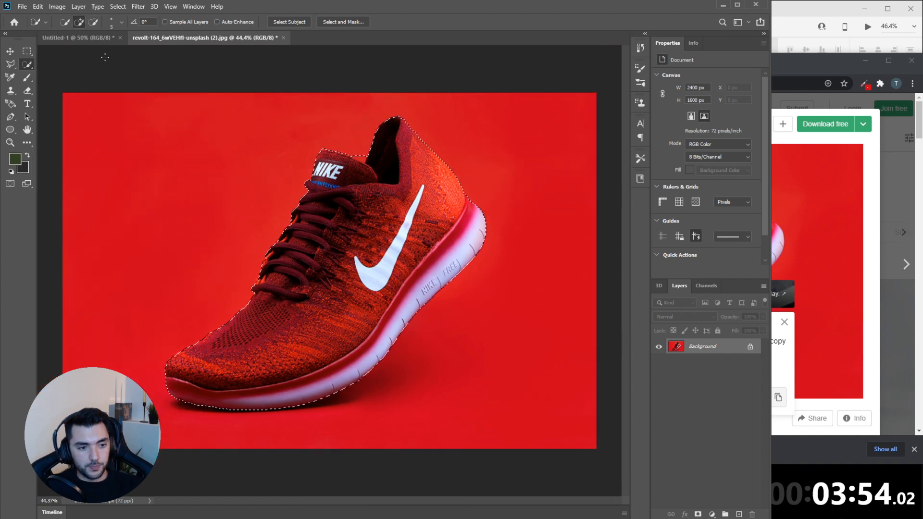
Copy the selected shoe to a new layer and move it into the Untitled-1 document, positioned on the white canvas.
right_click(360, 233)
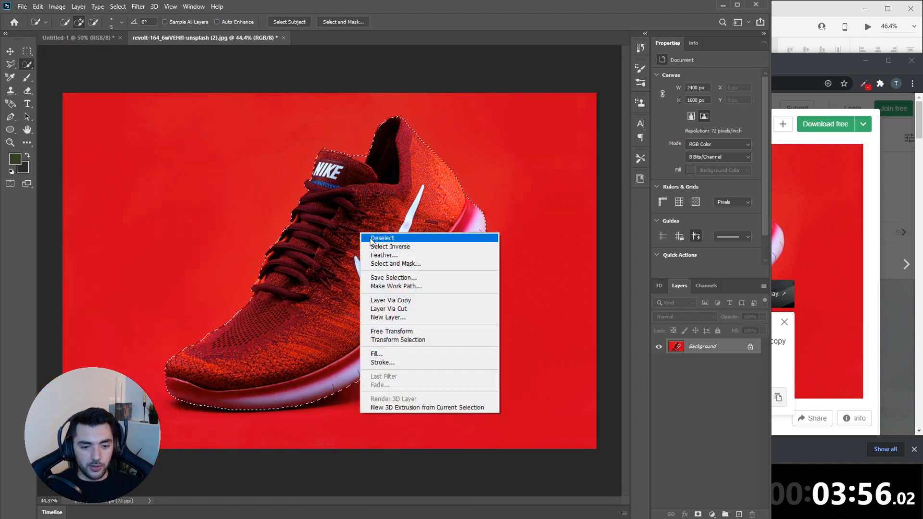
left_click(412, 301)
key("v")
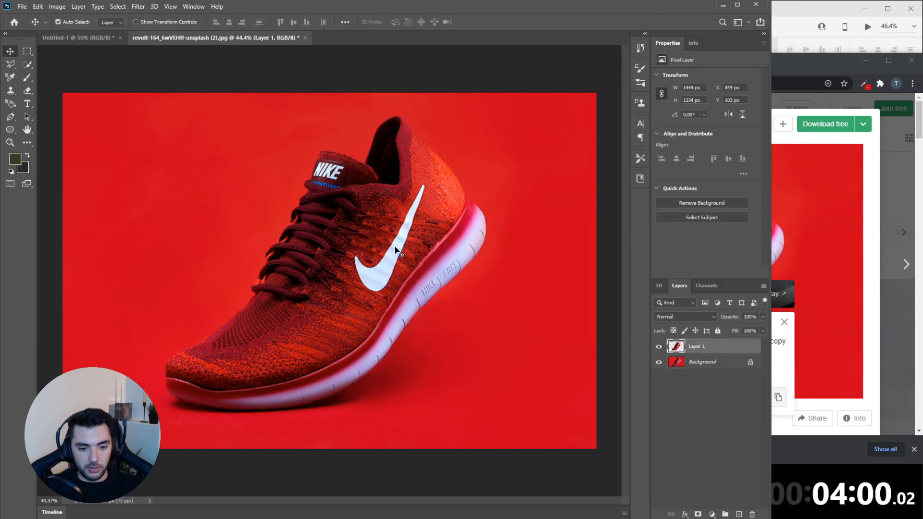
mouse_move(399, 212)
left_mouse_down()
mouse_move(71, 35)
mouse_move(369, 218)
mouse_move(325, 266)
left_mouse_up()
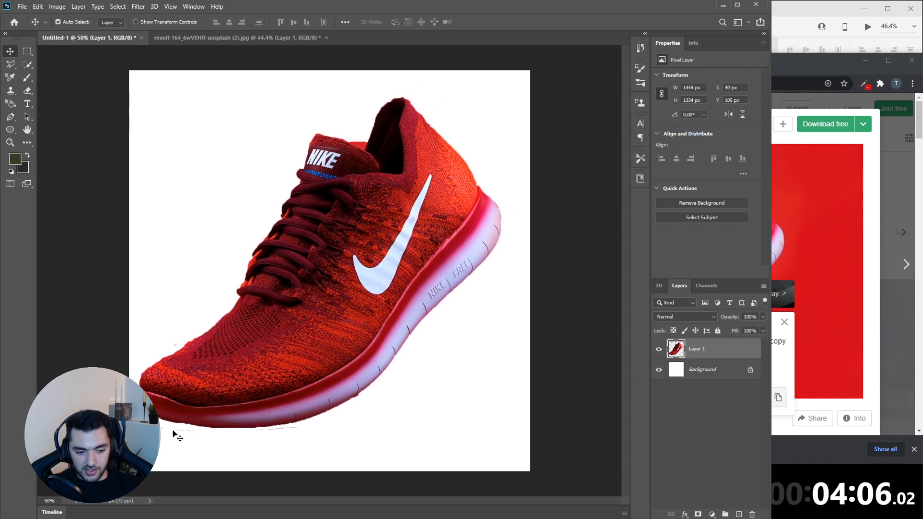
left_click_drag(385, 244, 392, 245)
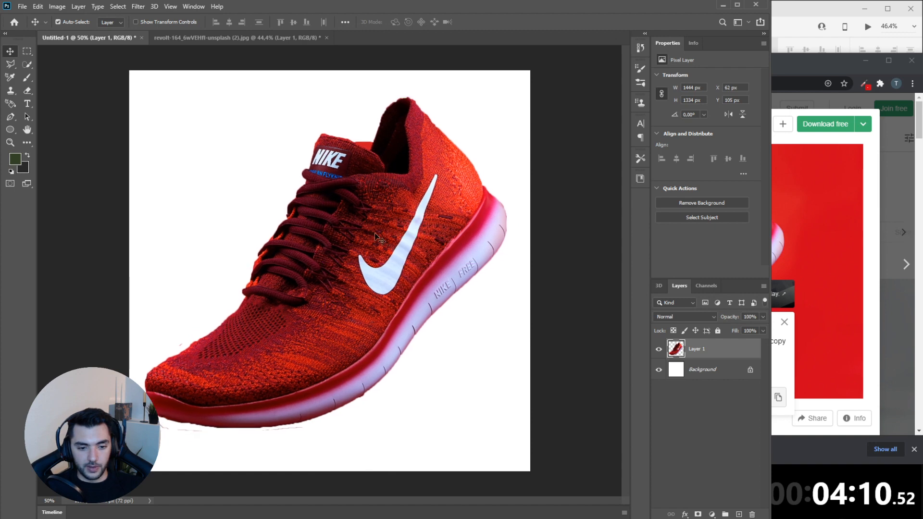
Apply Remove Background to the shoe layer to clear its stray edges, and delete the white Background layer.
left_click(22, 8)
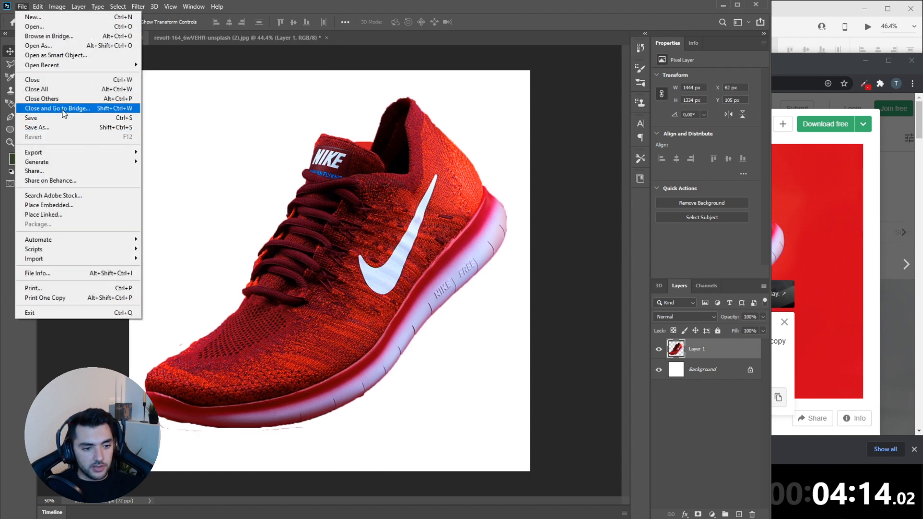
left_click(70, 134)
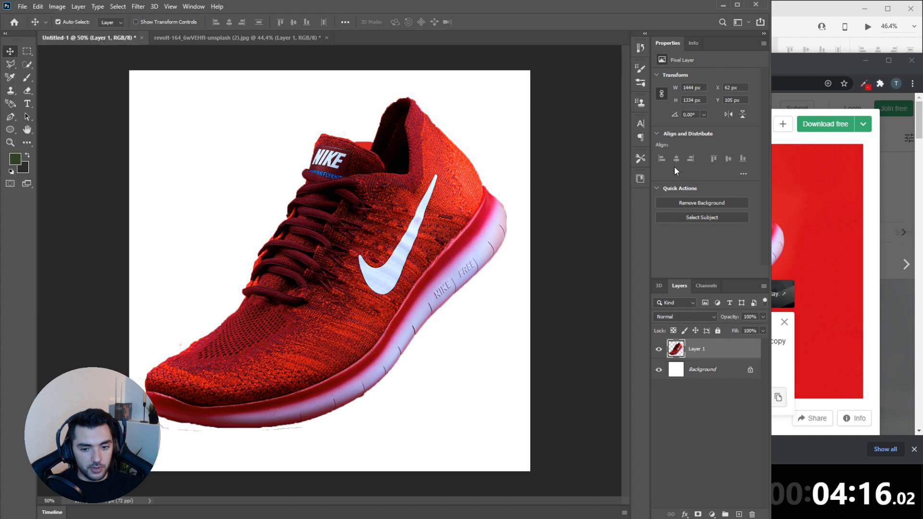
left_click(679, 205)
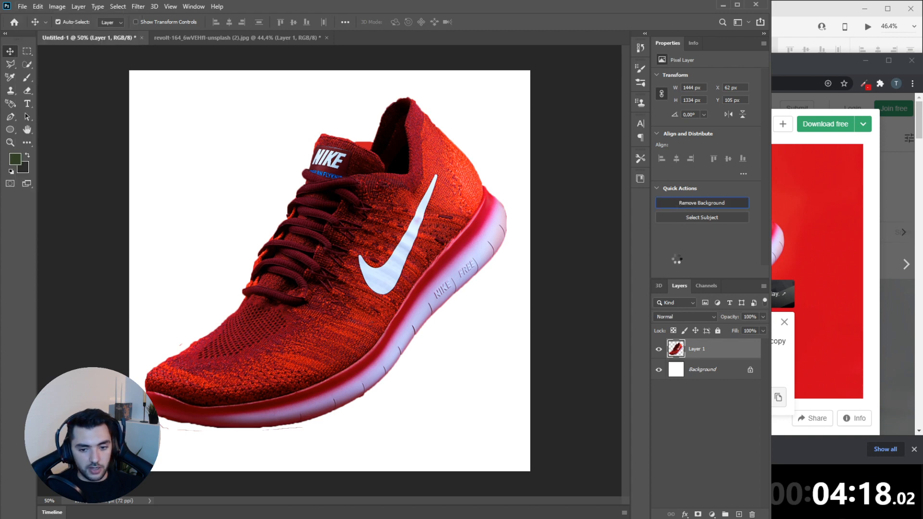
left_click(406, 204)
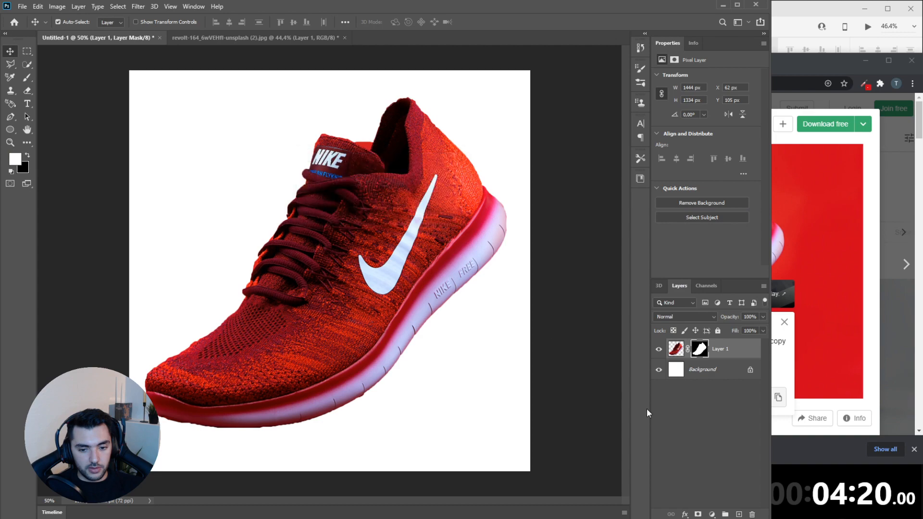
left_click(686, 376)
key("Delete")
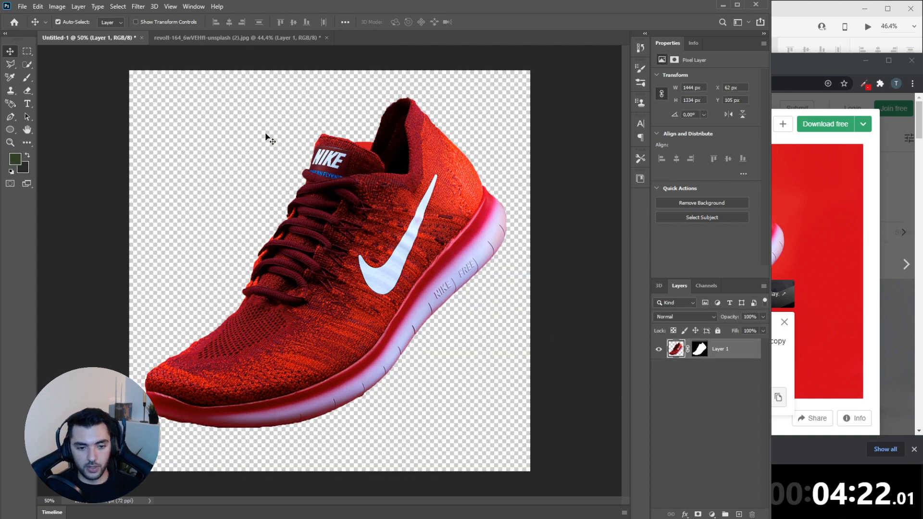
Save the document as the Photoshop file Untitled-1 in the "images for tutorial" folder with Maximize Compatibility on.
left_click(22, 6)
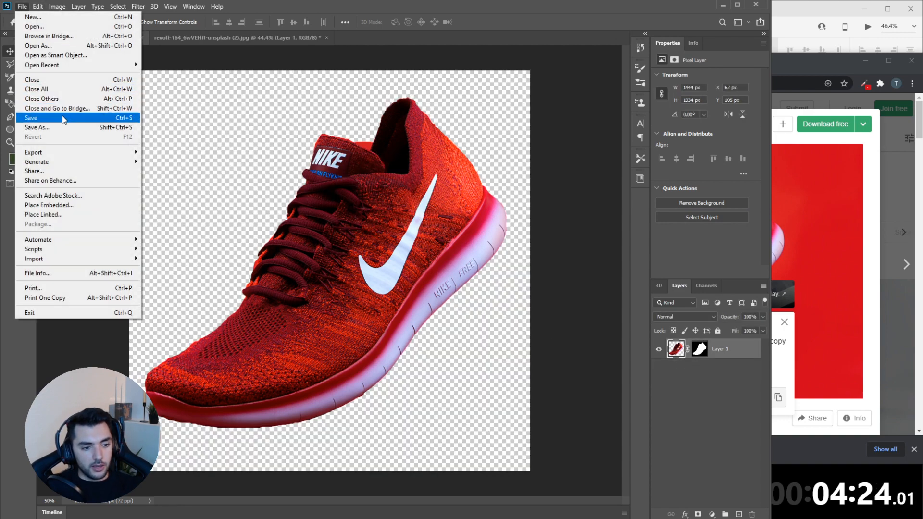
left_click(50, 125)
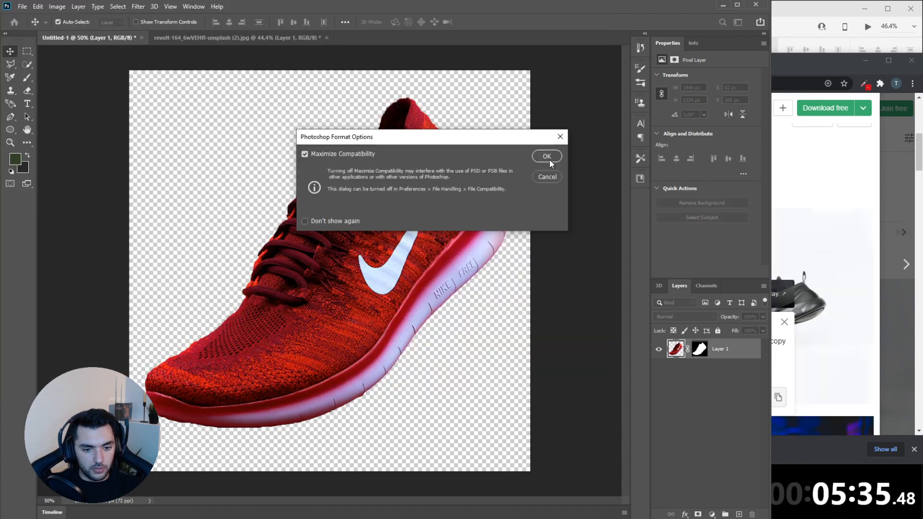
left_click(550, 159)
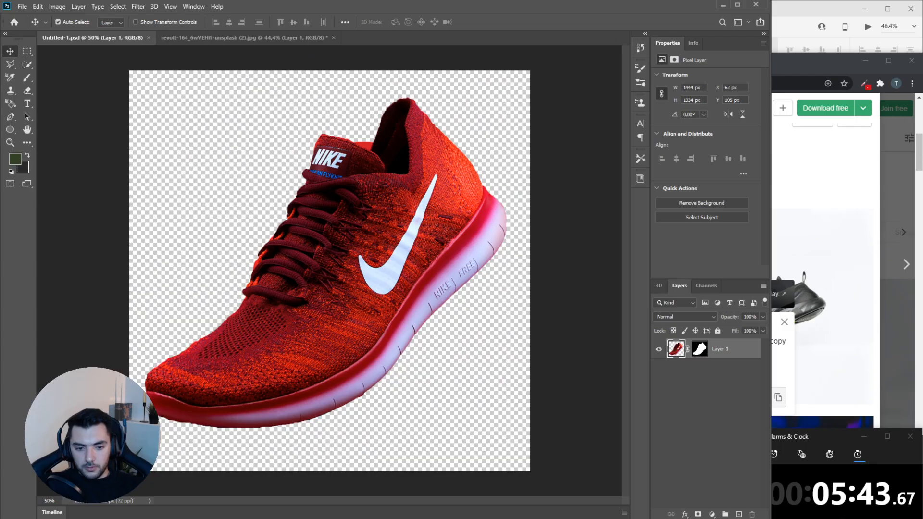
left_click(470, 329)
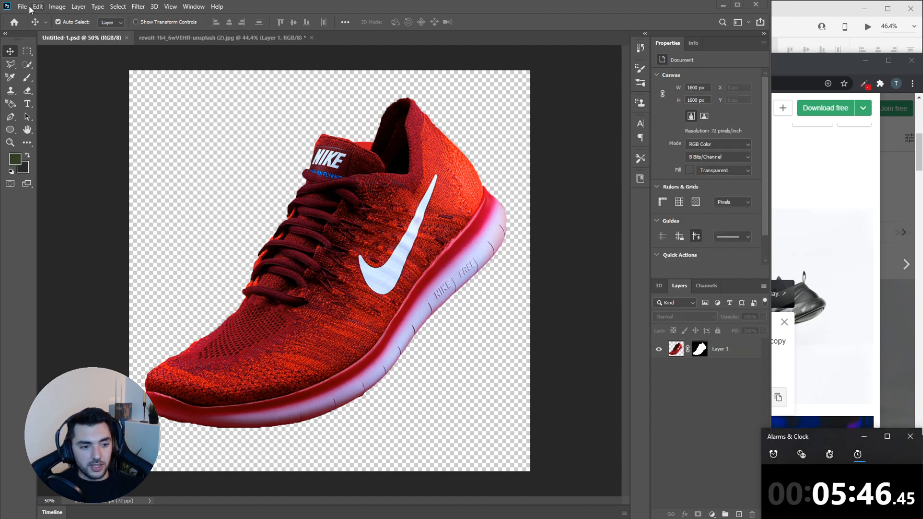
Save a PNG copy named "shoe" in the "images for tutorial" folder using the smallest file size option.
left_click(22, 6)
left_click(30, 131)
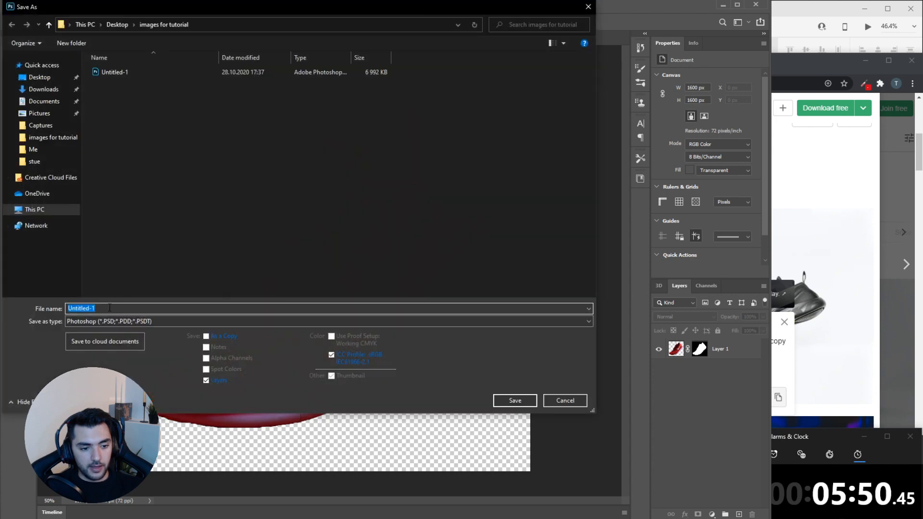
left_click(150, 321)
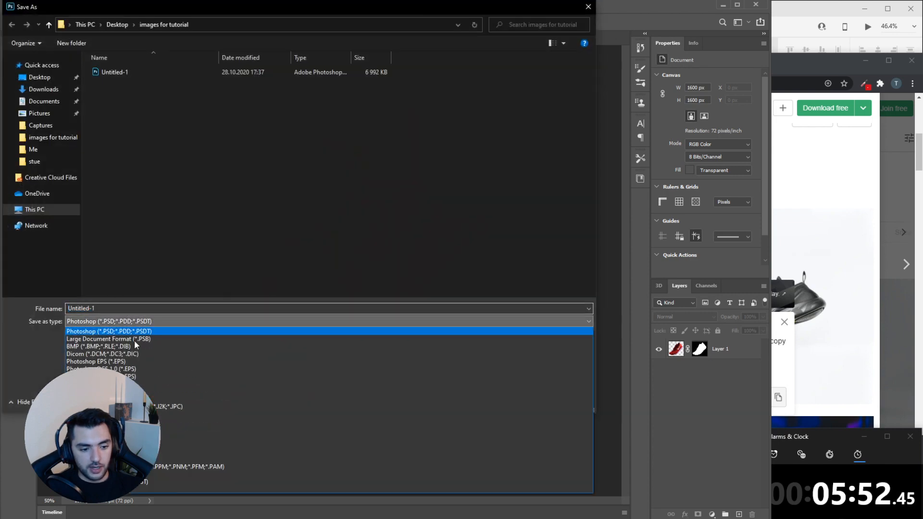
left_click(120, 452)
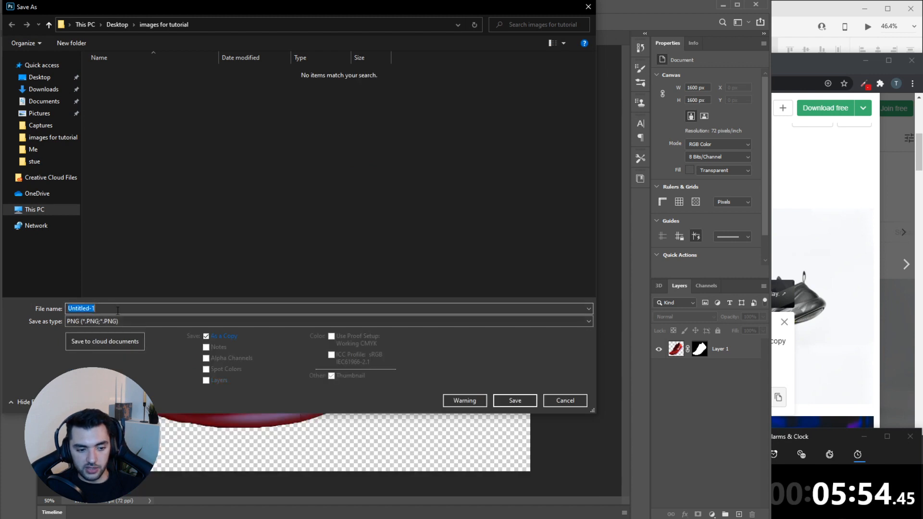
type("shoe")
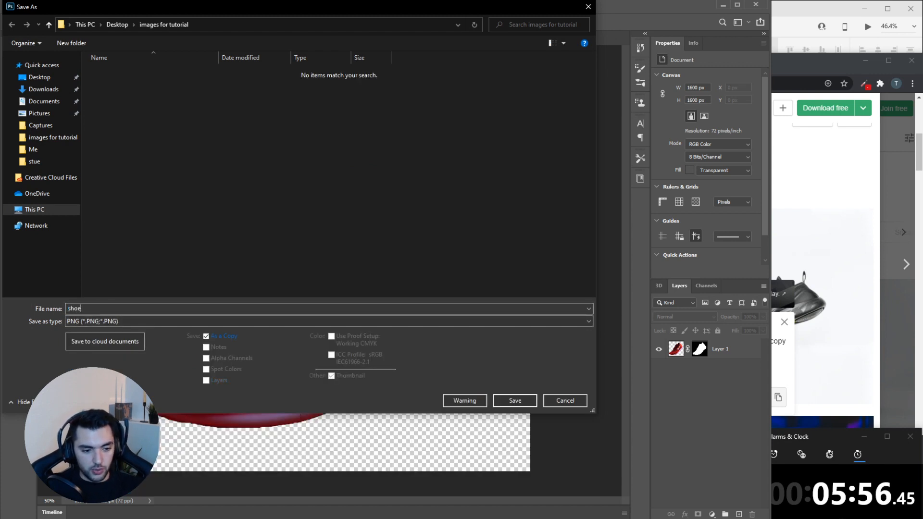
left_click(524, 405)
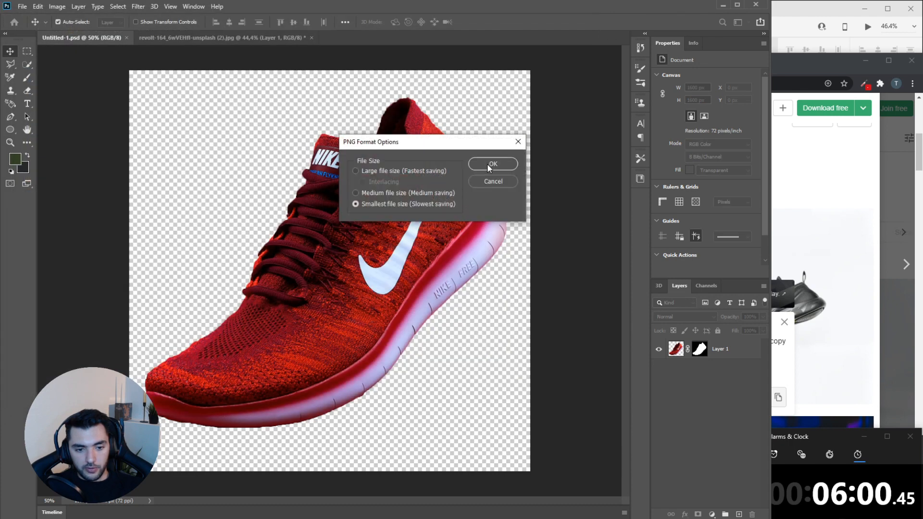
left_click(385, 169)
left_click(411, 202)
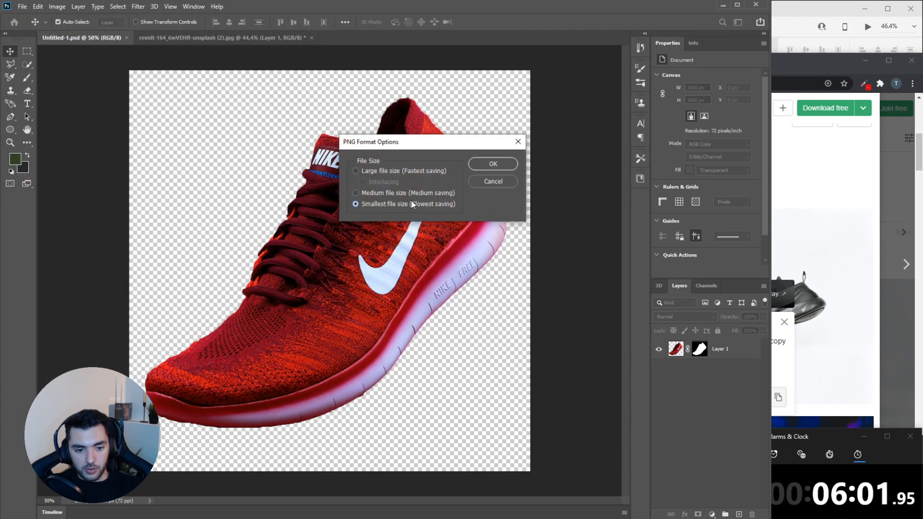
left_click(513, 161)
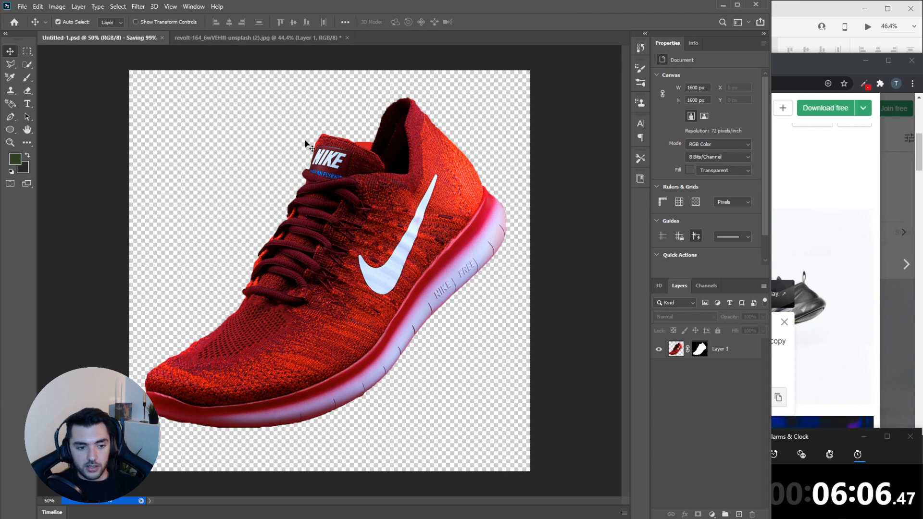
Switch to Adobe XD and import the "shoe" PNG from the "images for tutorial" folder into the Untitled-2 design.
left_click(2, 502)
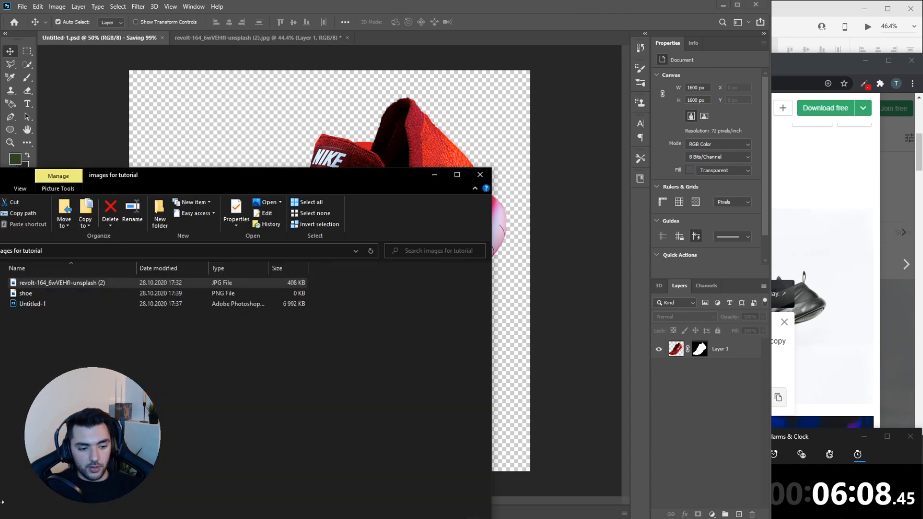
left_click(83, 292)
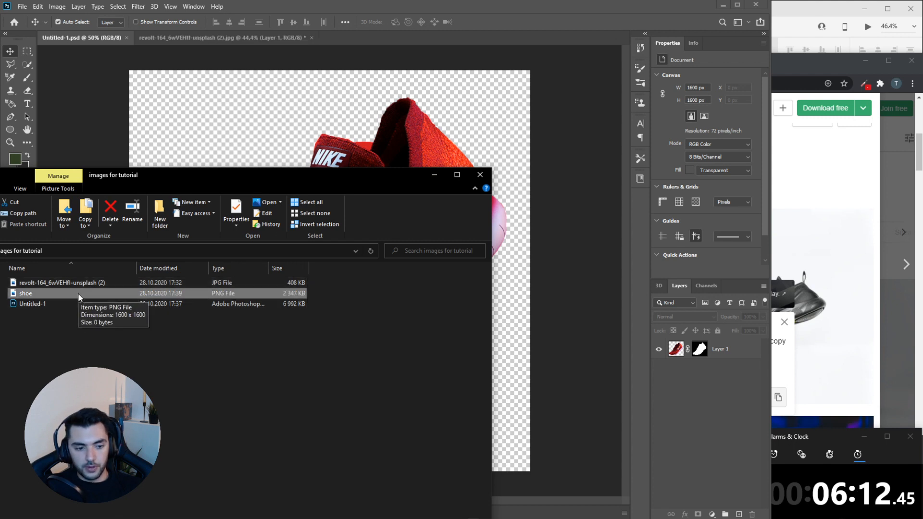
left_click(782, 23)
left_click(96, 408)
left_click_drag(63, 297, 636, 221)
left_click(745, 323)
left_click_drag(690, 295, 517, 60)
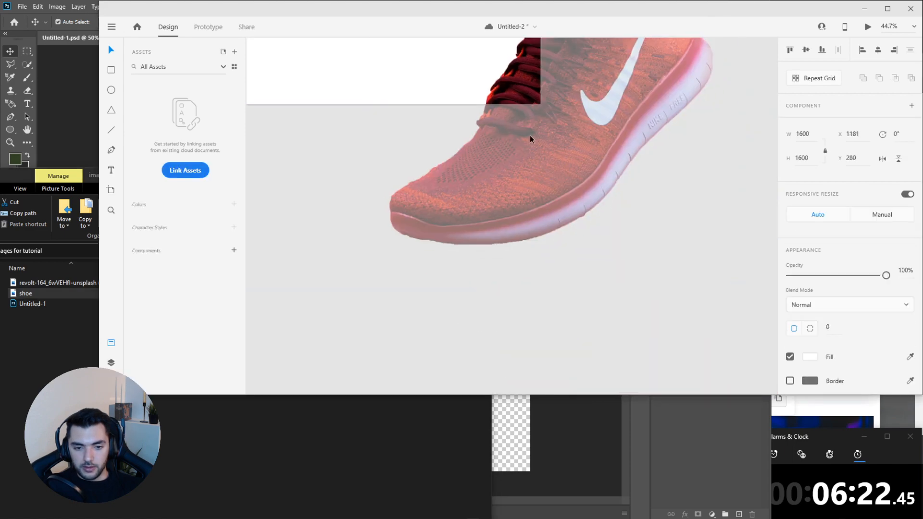
Move the shoe onto the Web 1920 artboard and scale it down to 983 × 983, positioned at X 910, Y 0.
scroll(530, 138, "down", 5)
left_click_drag(531, 138, 540, 184)
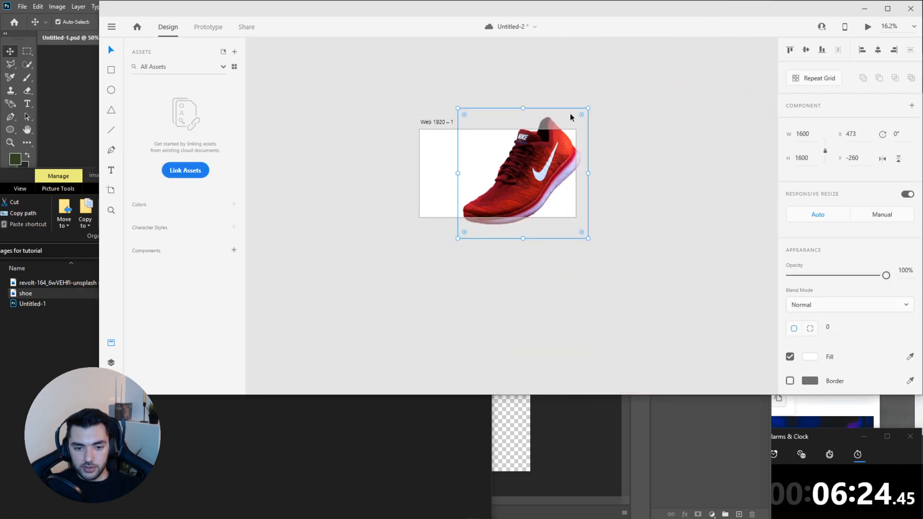
left_click_drag(587, 106, 538, 158)
left_click_drag(511, 197, 545, 169)
scroll(550, 198, "up", 3)
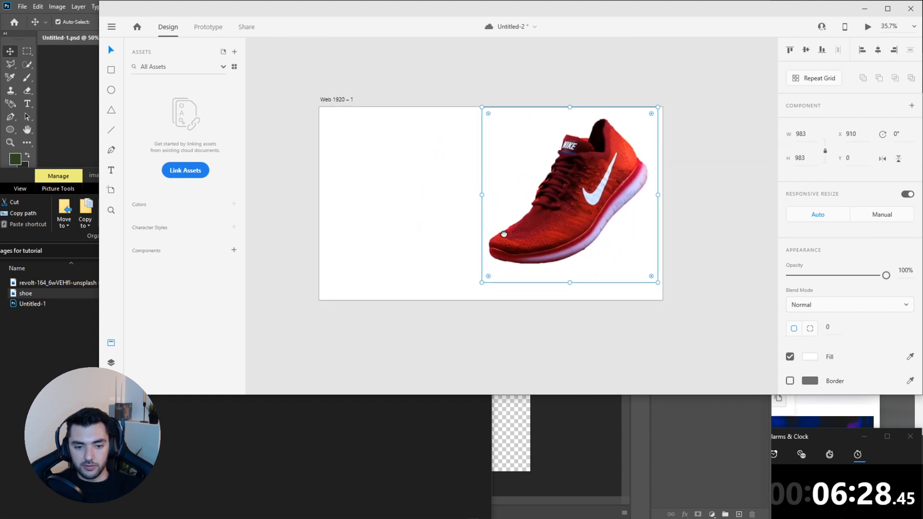
scroll(550, 198, "up", 1)
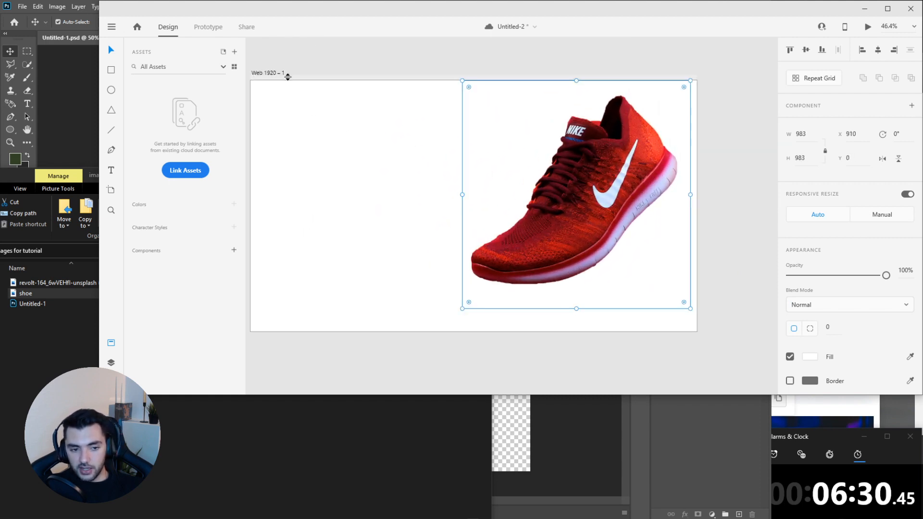
Shrink the shoe to 770 × 770 and reposition it at X 925, Y 155 in the artboard's right half.
left_click_drag(579, 181, 570, 181)
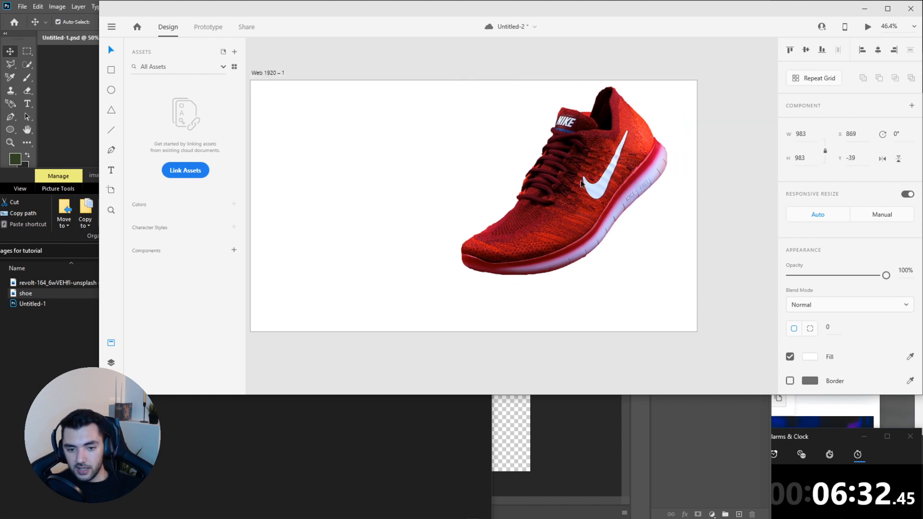
left_click_drag(681, 80, 625, 137)
scroll(564, 211, "left", 1)
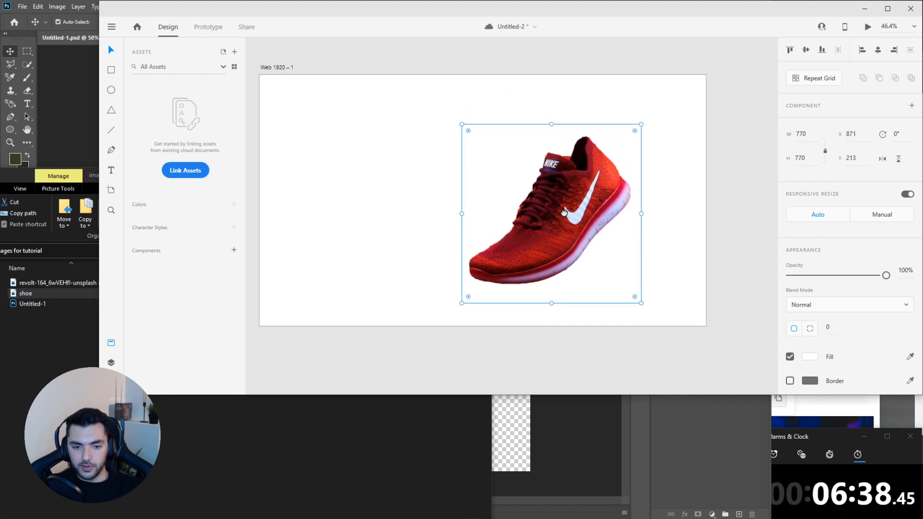
left_click_drag(565, 213, 579, 201)
left_click_drag(424, 163, 467, 153)
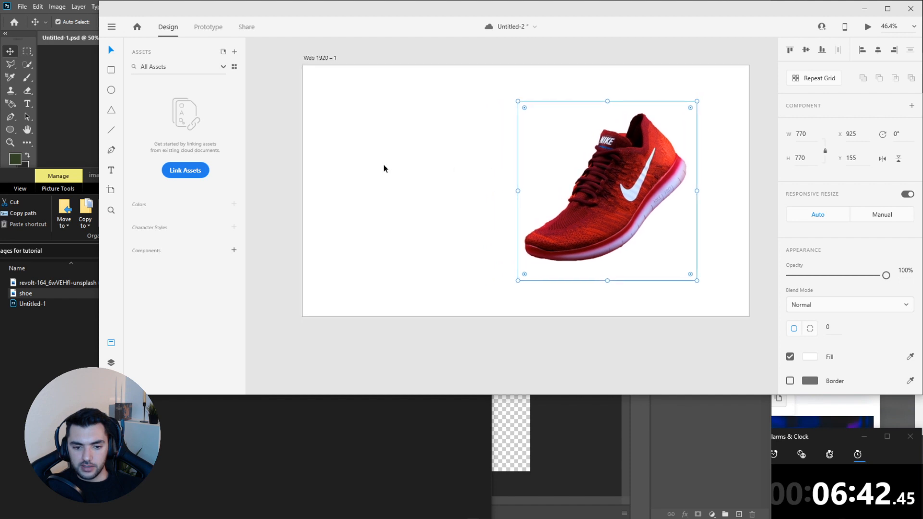
left_click_drag(614, 179, 597, 181)
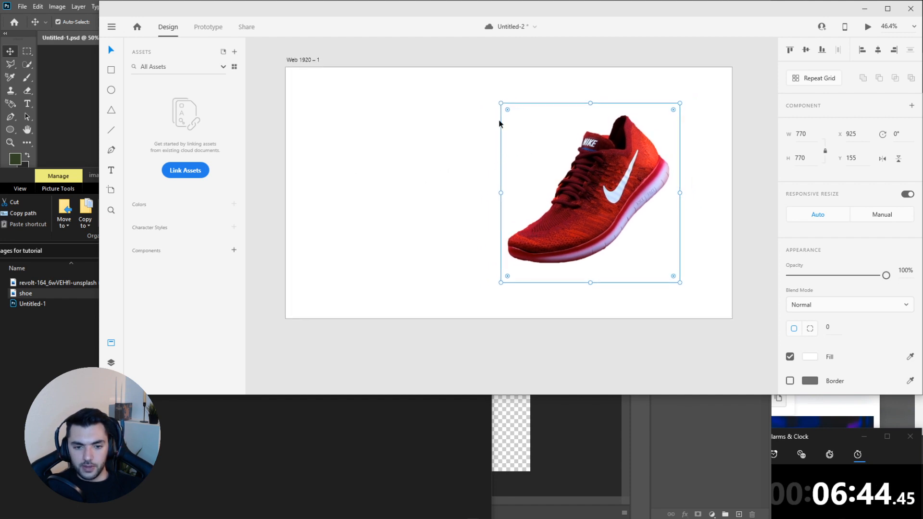
left_click(462, 118)
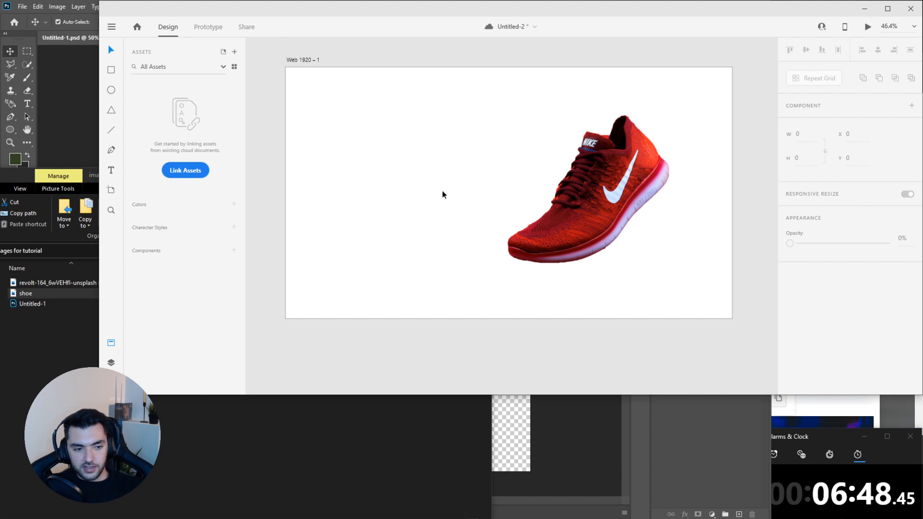
Draw a rectangle about 2057 × 1179 covering the whole artboard and fill it with the near-black color #131212.
left_click(111, 70)
left_click_drag(270, 61, 748, 335)
key("v")
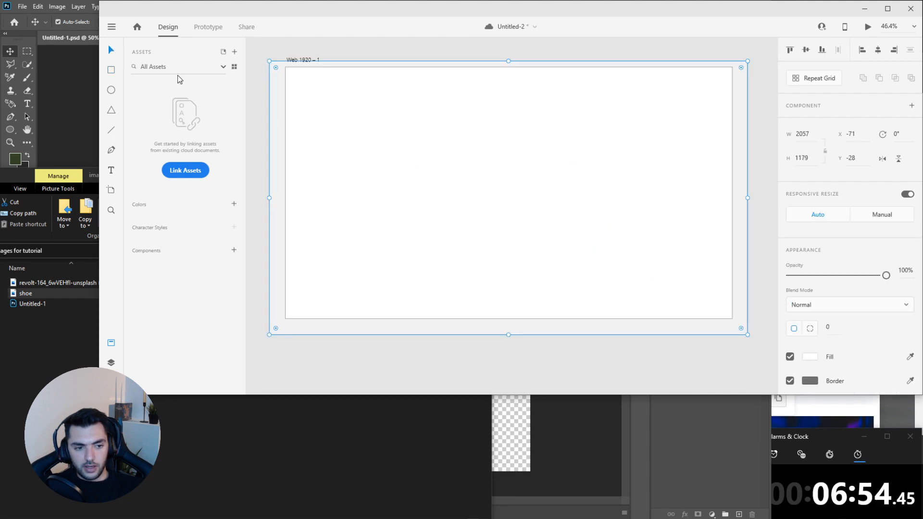
left_click(809, 356)
mouse_move(692, 317)
left_mouse_down()
mouse_move(666, 323)
mouse_move(665, 335)
left_mouse_up()
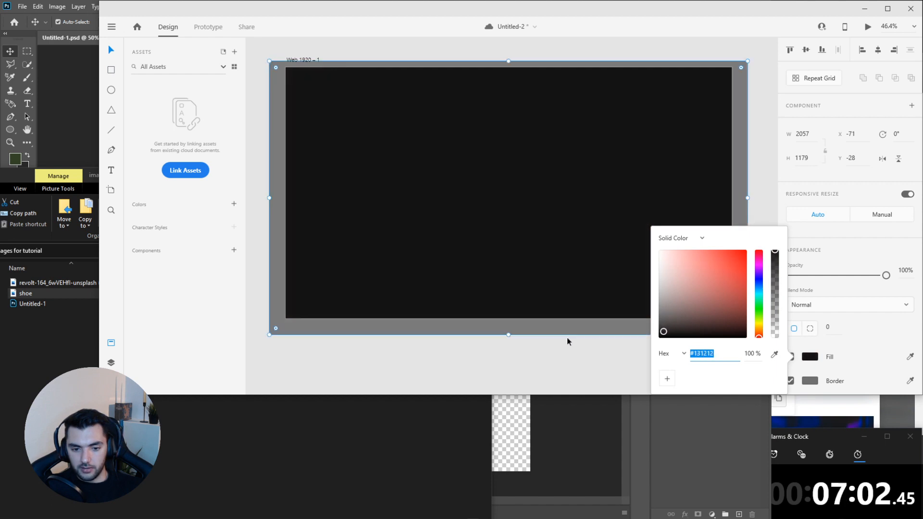
Send the near-black rectangle to the back, behind the shoe.
left_click(525, 190)
right_click(525, 190)
mouse_move(560, 449)
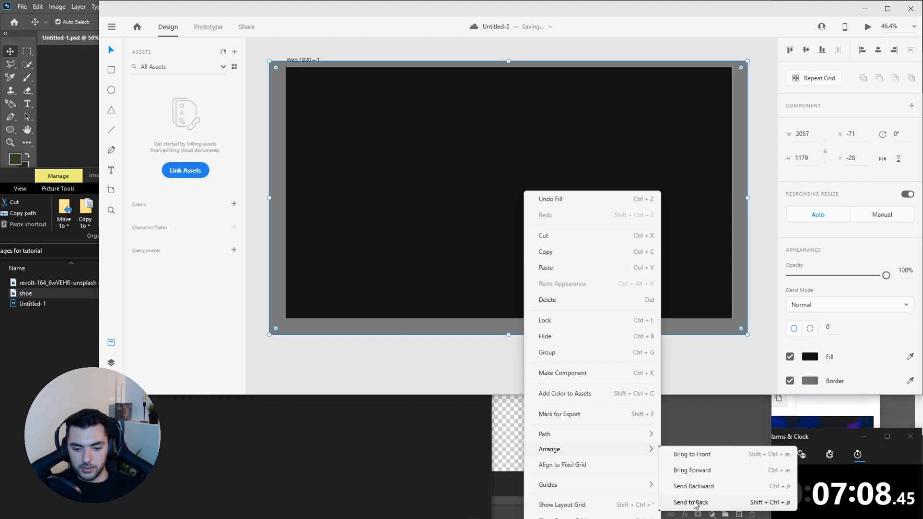
left_click(696, 505)
Move the shoe further right on the dark background, keeping its height on the artboard at Y 155.
left_click_drag(586, 199, 600, 191)
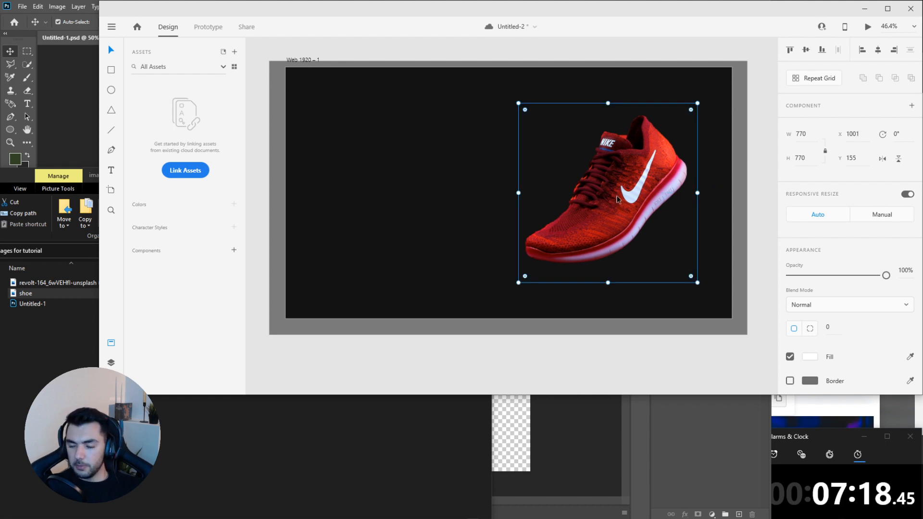
left_click_drag(616, 196, 619, 198)
left_click(331, 359)
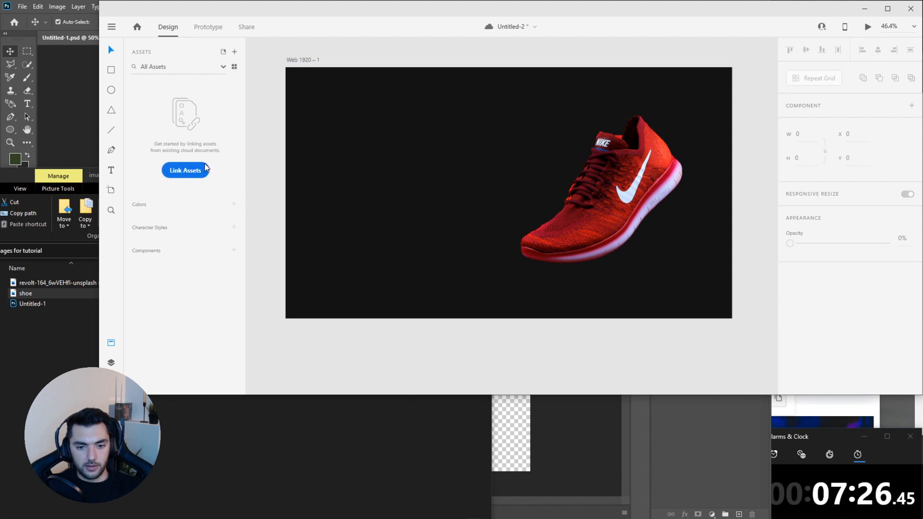
Draw a rectangle 554 wide against the artboard's right edge and shorten it from above to a height of 1013.
left_click(113, 76)
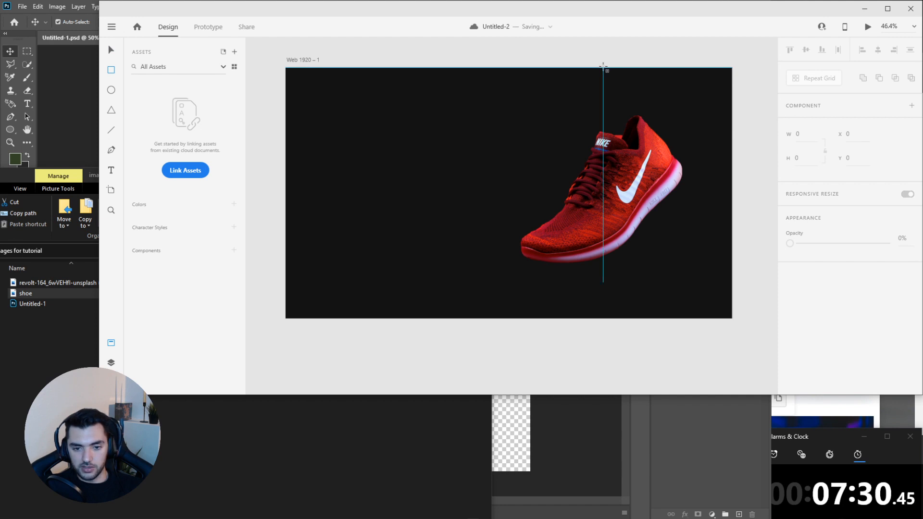
left_click_drag(605, 70, 734, 320)
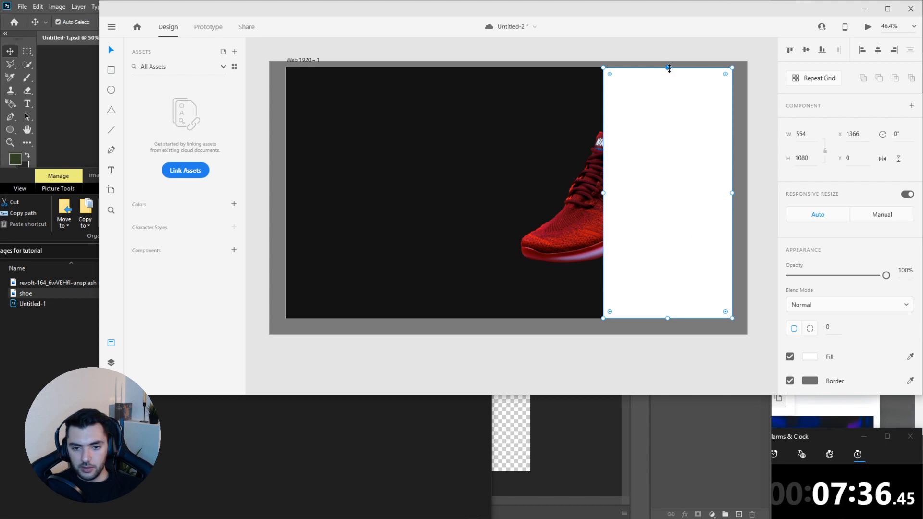
left_click_drag(669, 69, 675, 83)
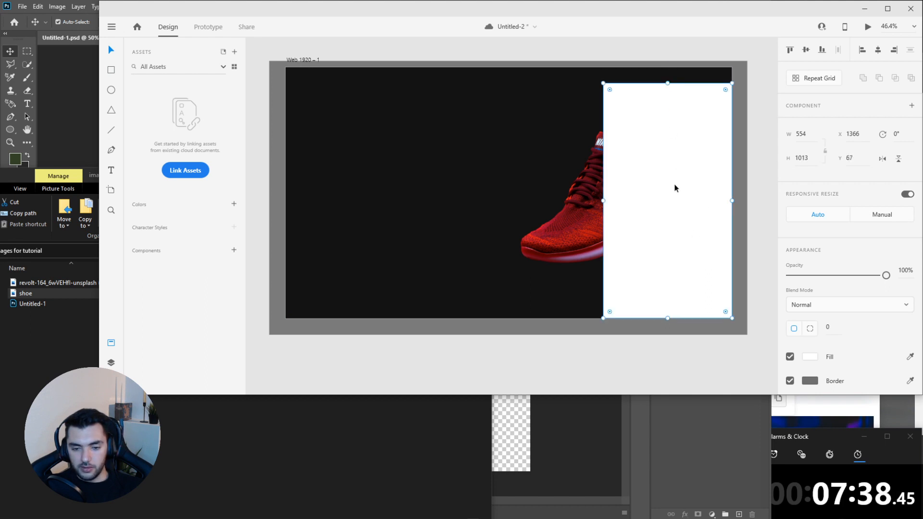
Fill the new right-hand rectangle with a deep red and turn off its border.
left_click(808, 357)
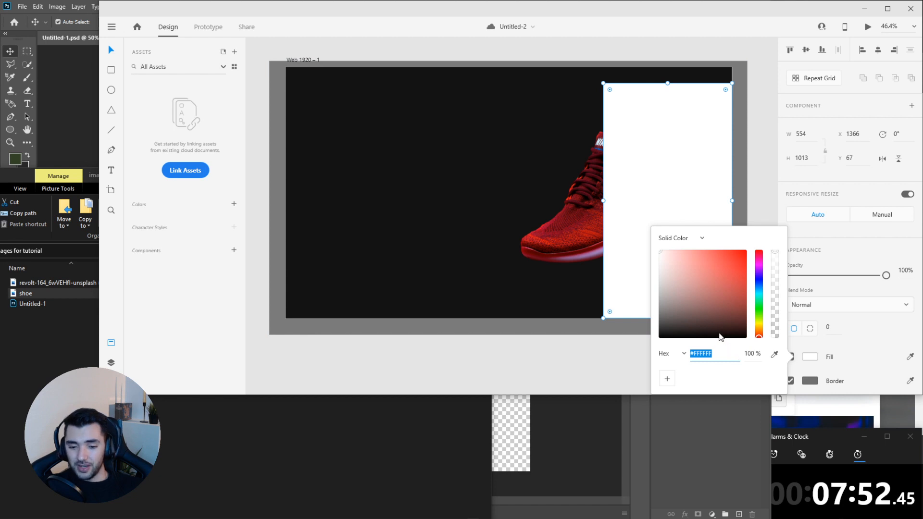
left_click(734, 269)
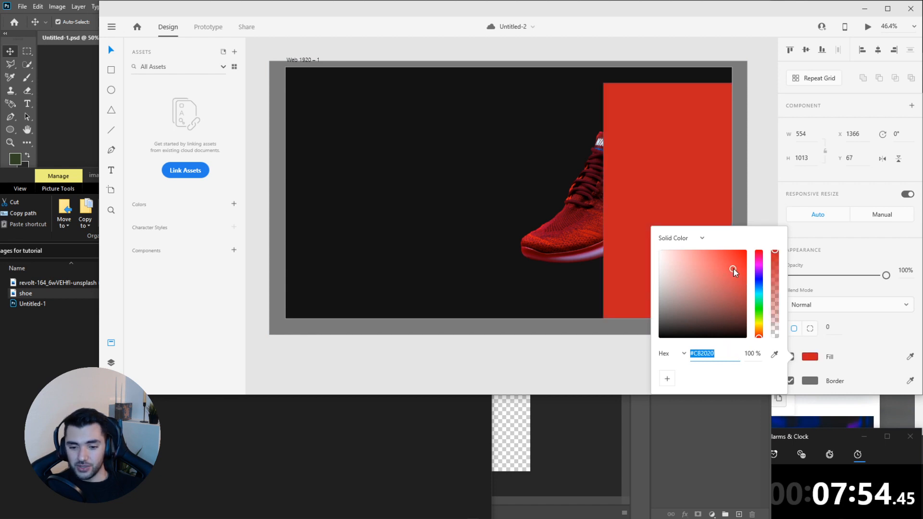
left_click_drag(736, 272, 738, 276)
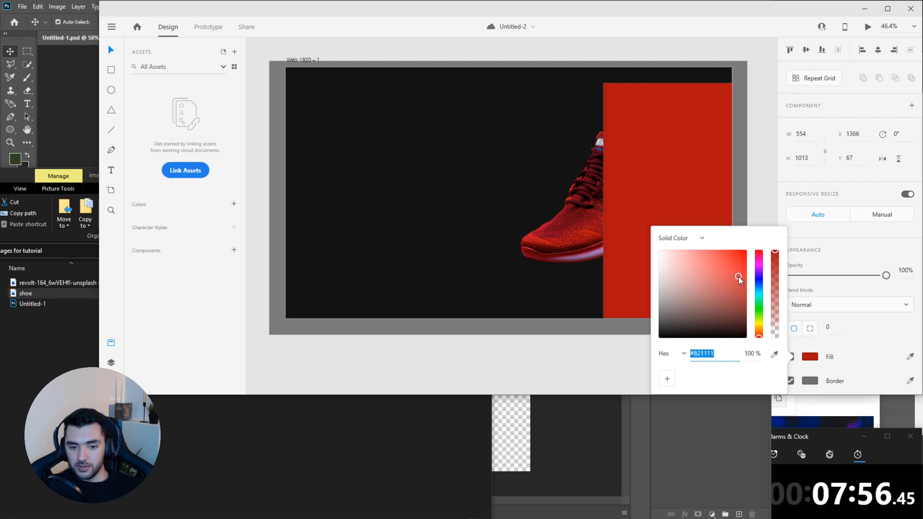
left_click(801, 360)
Send the red rectangle backward so that it sits behind the shoe and in front of the dark background.
left_click(675, 199)
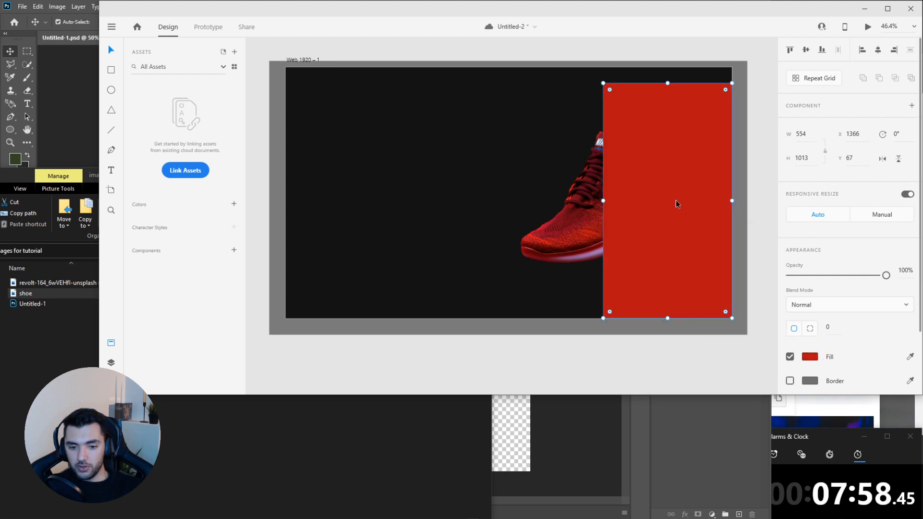
right_click(676, 200)
mouse_move(714, 457)
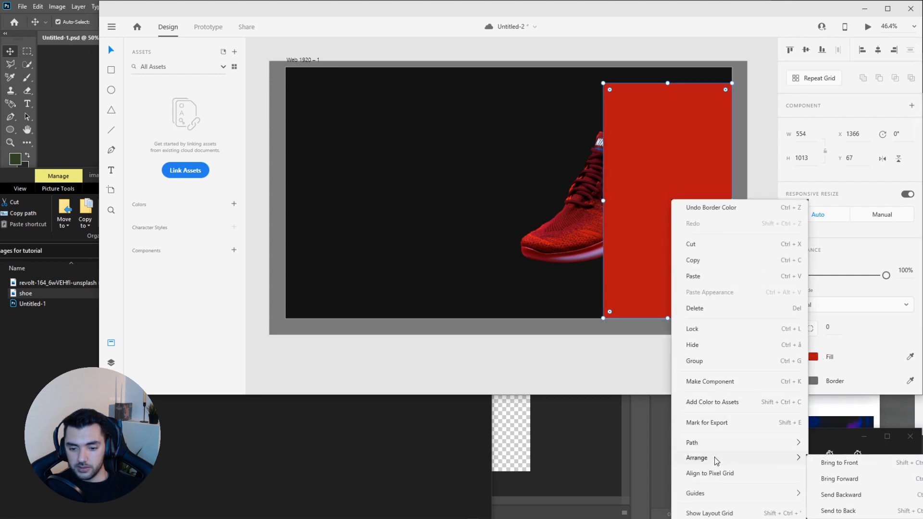
left_click(858, 498)
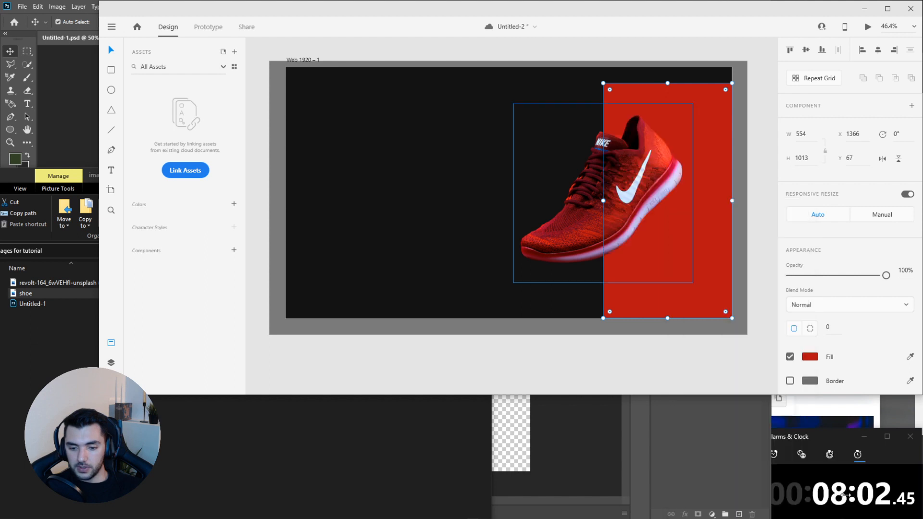
Widen the red rectangle toward the left to a width of 667, starting at X 1253.
left_click(550, 104)
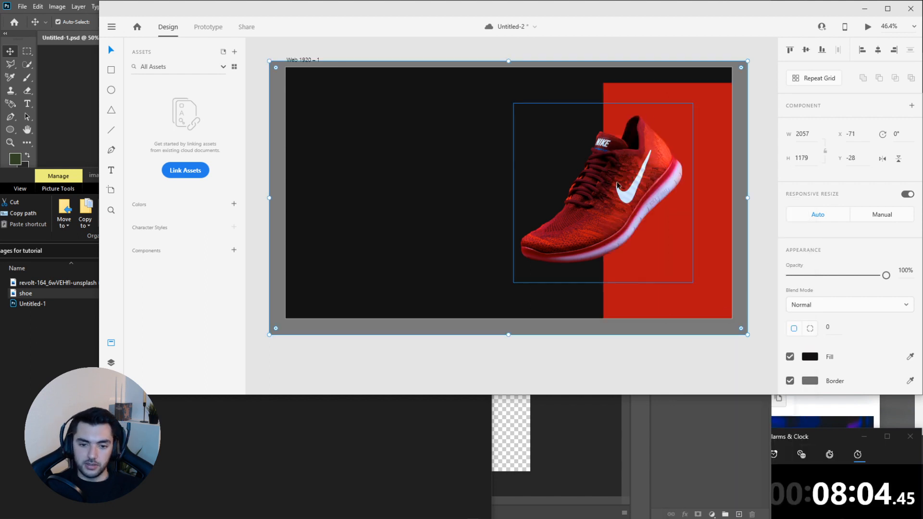
left_click(610, 113)
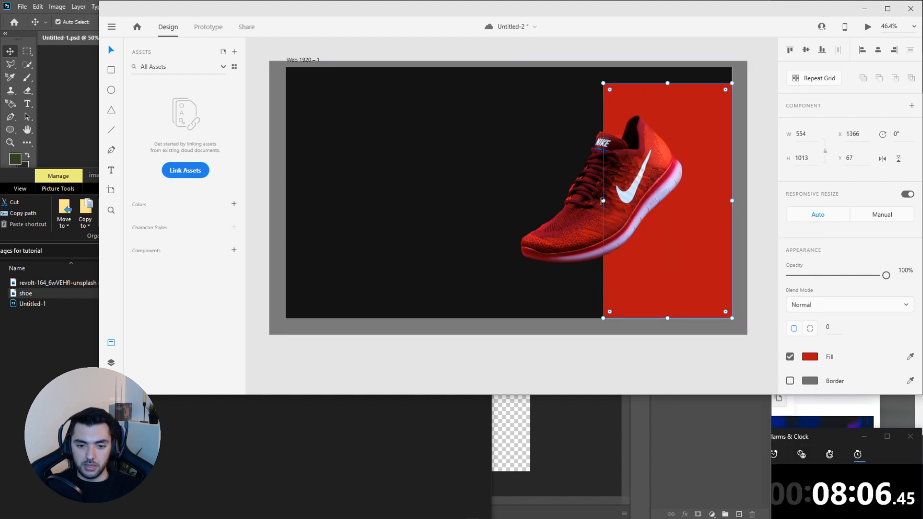
left_click_drag(602, 201, 576, 200)
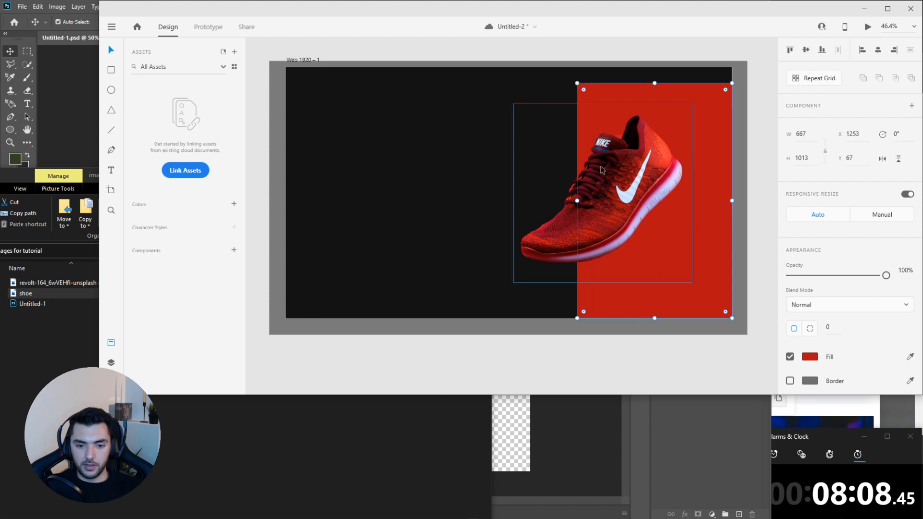
Reposition the shoe over the red rectangle's left edge at X 1005, Y 177.
left_click(602, 169)
left_click_drag(624, 169, 602, 189)
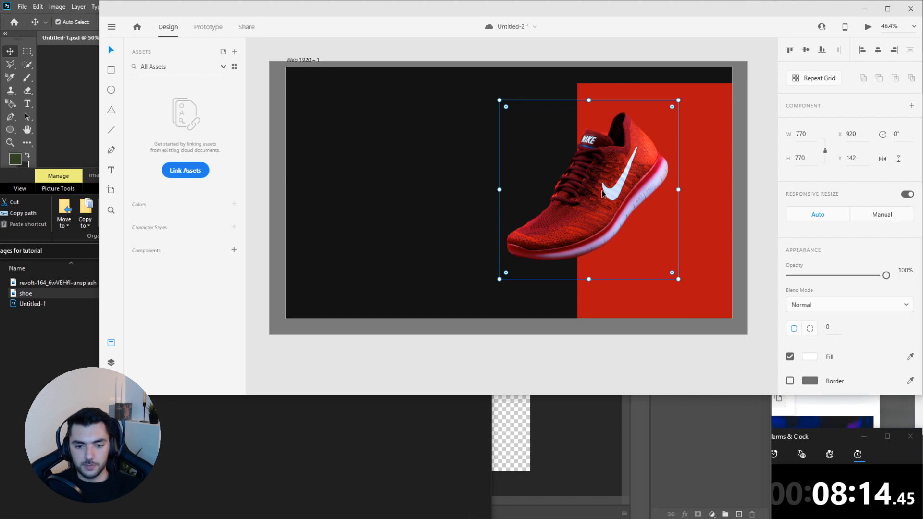
left_click_drag(600, 190, 601, 194)
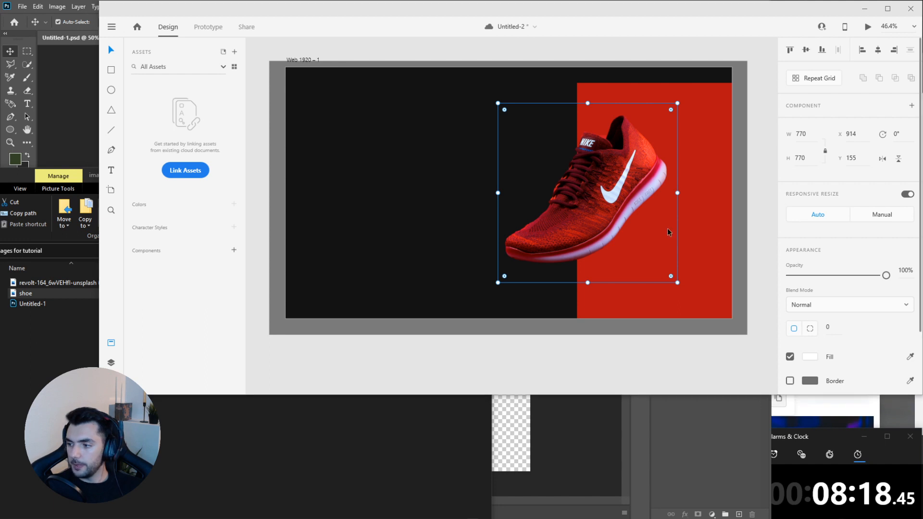
left_click_drag(596, 210, 617, 212)
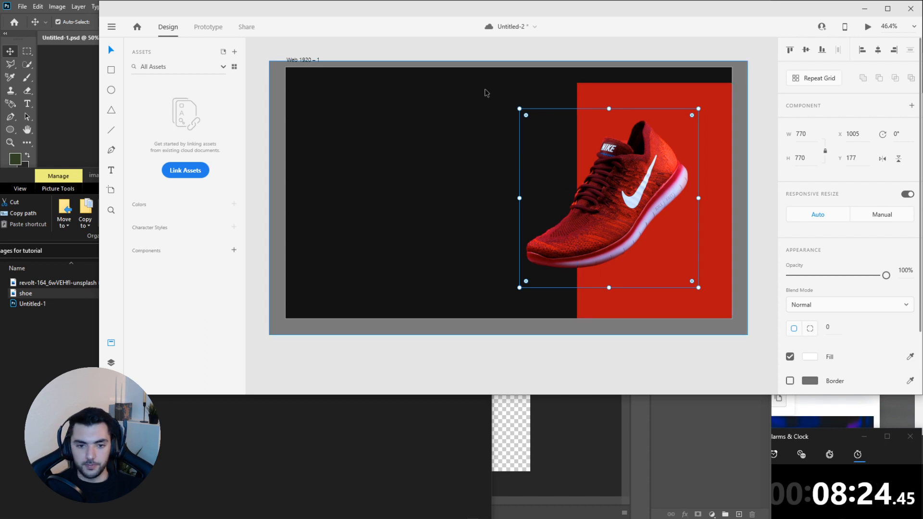
left_click(299, 326)
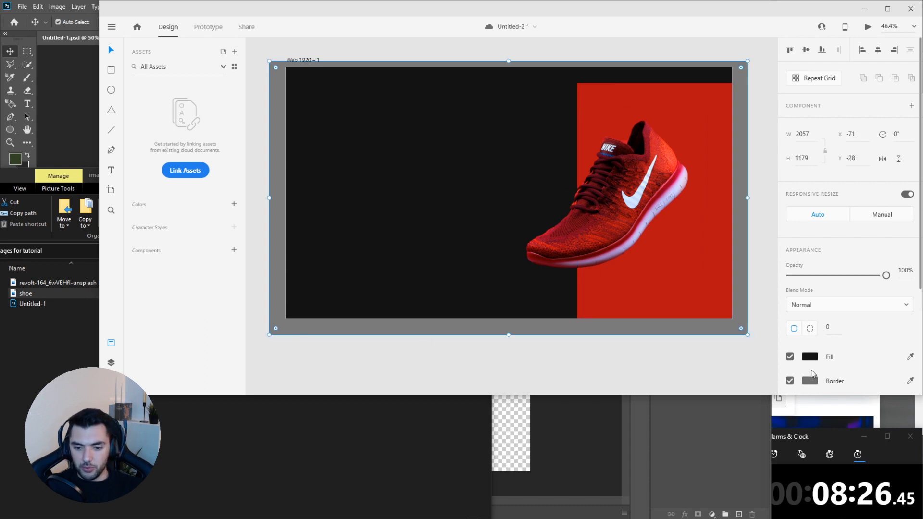
key("Delete")
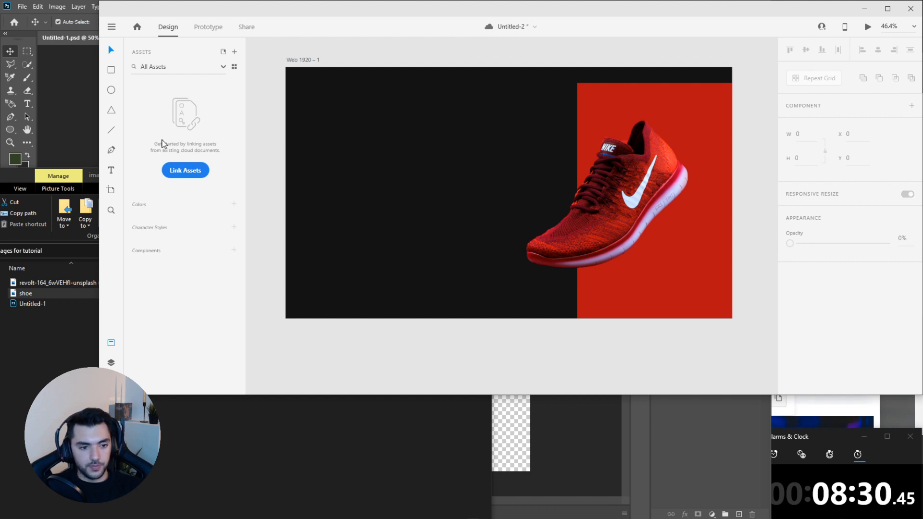
Add the text "Runtime" in the artboard's upper-left corner at about X 41, Y 30.
left_click(112, 172)
left_click(295, 76)
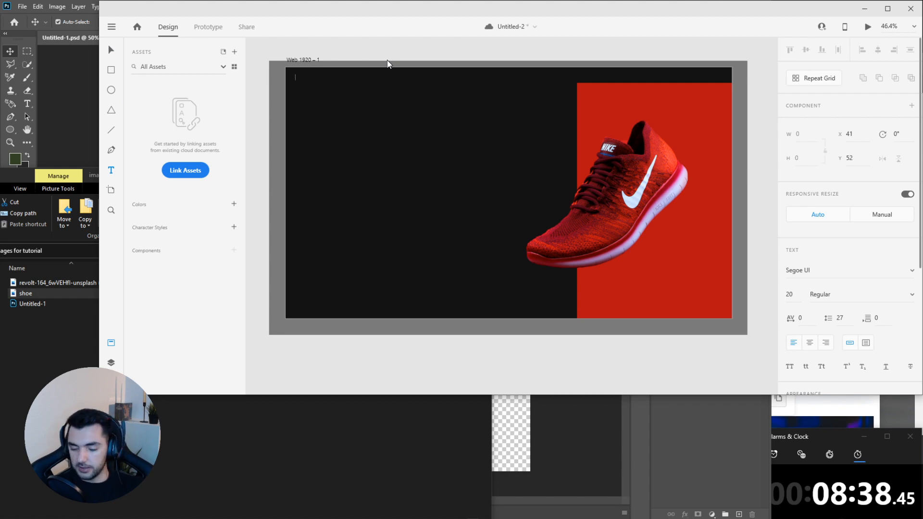
type("Runtime")
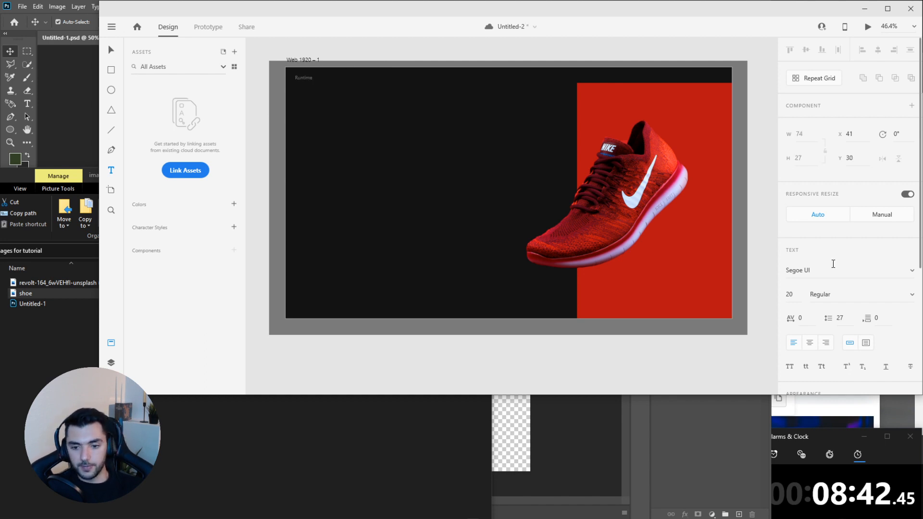
left_click(875, 273)
type("Mongolian Baiti")
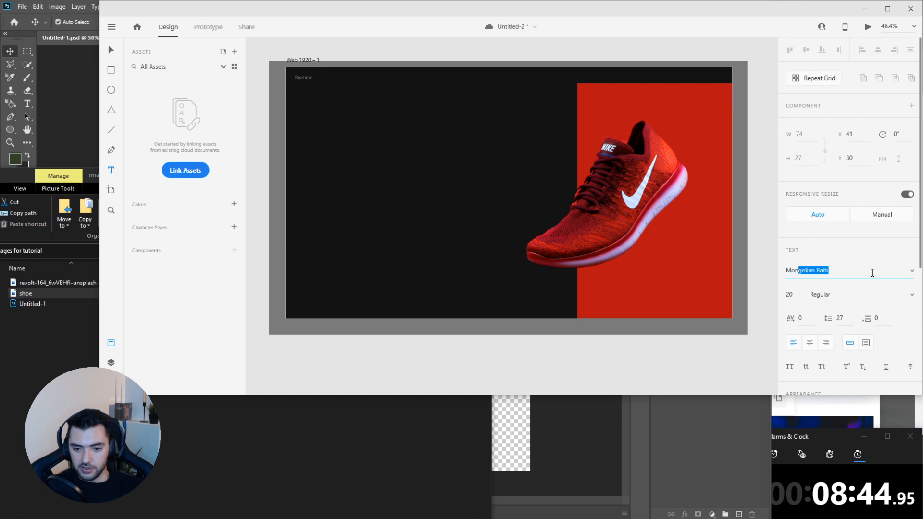
key("Return")
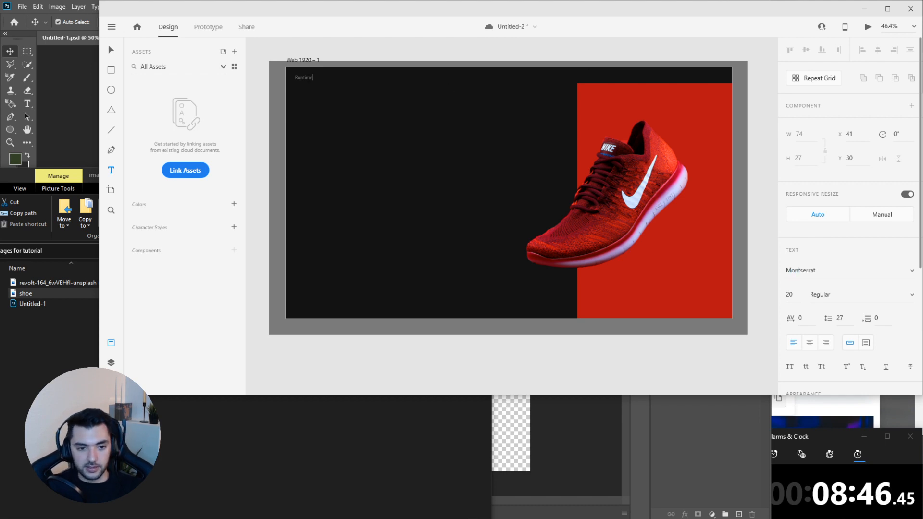
Select the Runtime text as an object and set its font to Montserrat.
left_click(303, 77)
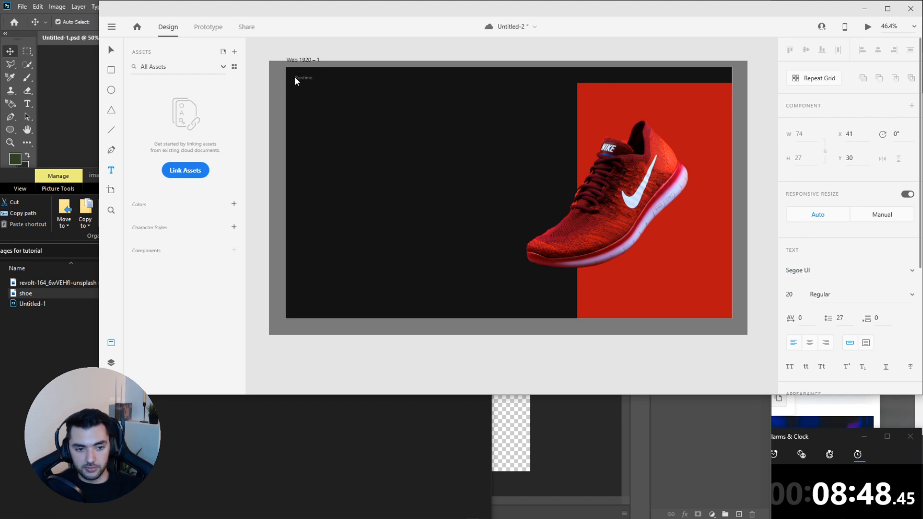
key("Escape")
left_click(837, 266)
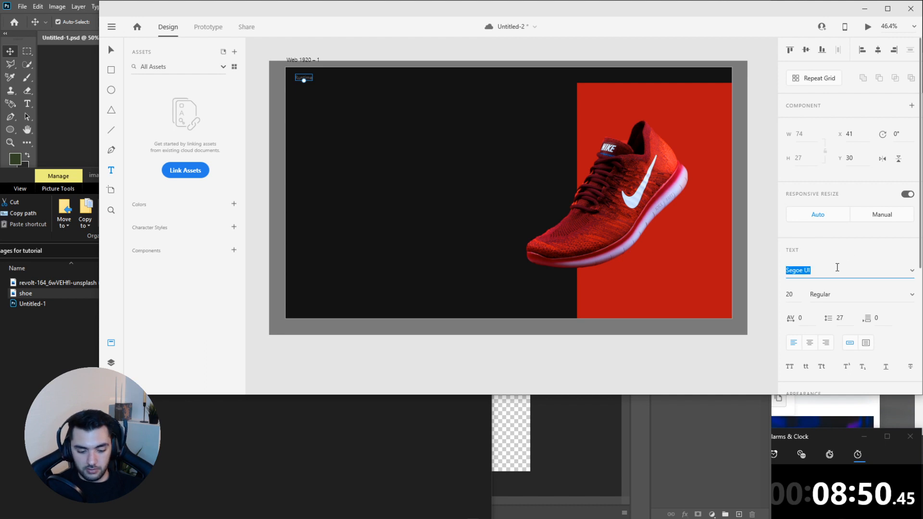
type("Montserrat")
key("Return")
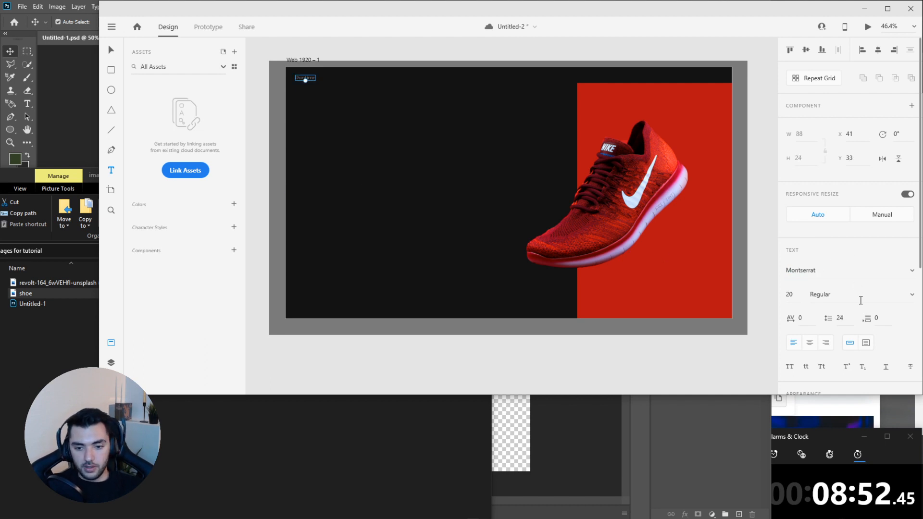
Set the Runtime text's weight to Bold and its size to 25.
left_click(860, 301)
left_click(912, 295)
left_click(863, 312)
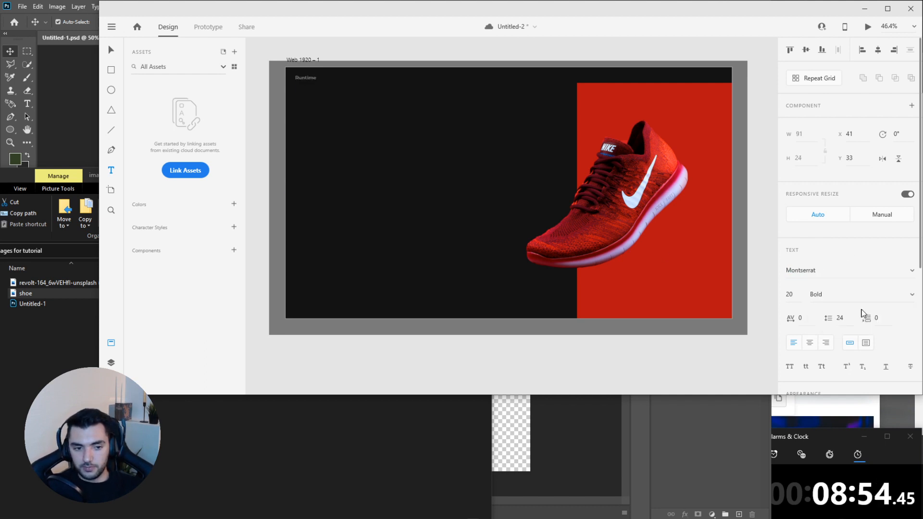
left_click(790, 294)
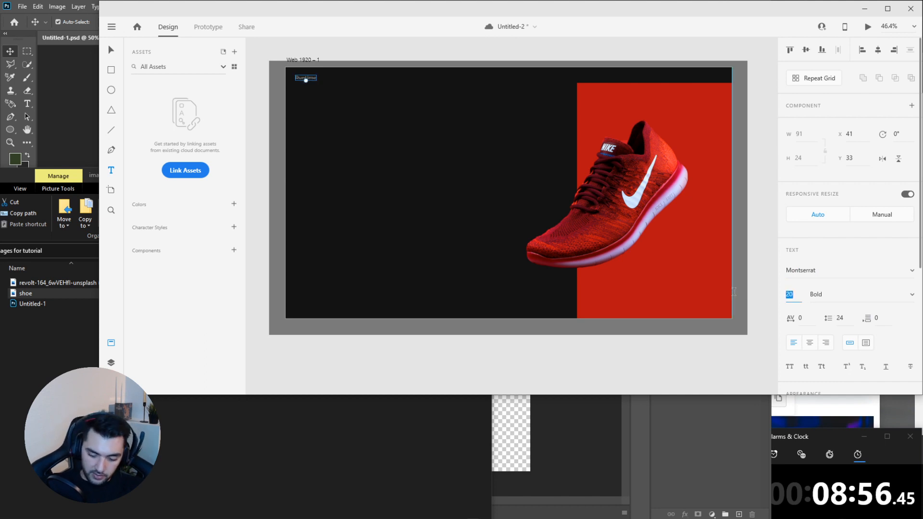
type("25")
key("Return")
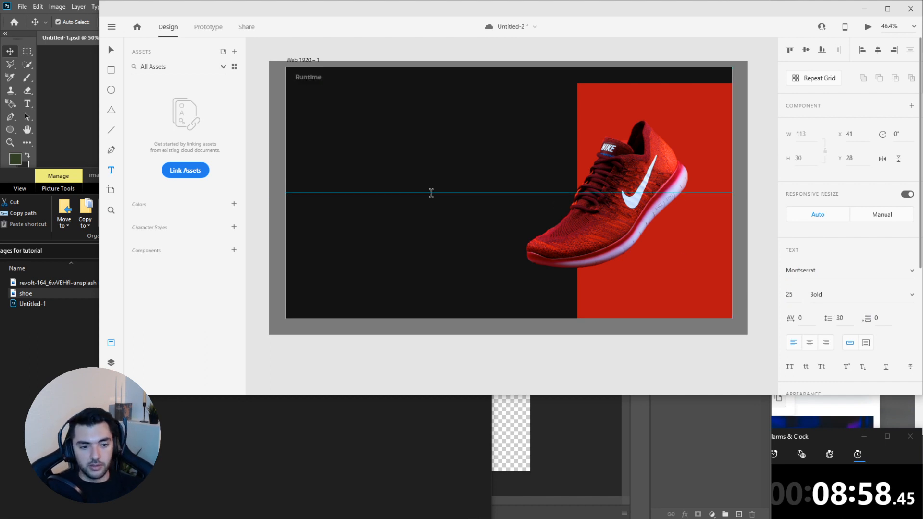
Change the Runtime text's fill to the near-white #F5F5F5 and deselect it.
scroll(802, 389, "down", 5)
left_click(809, 280)
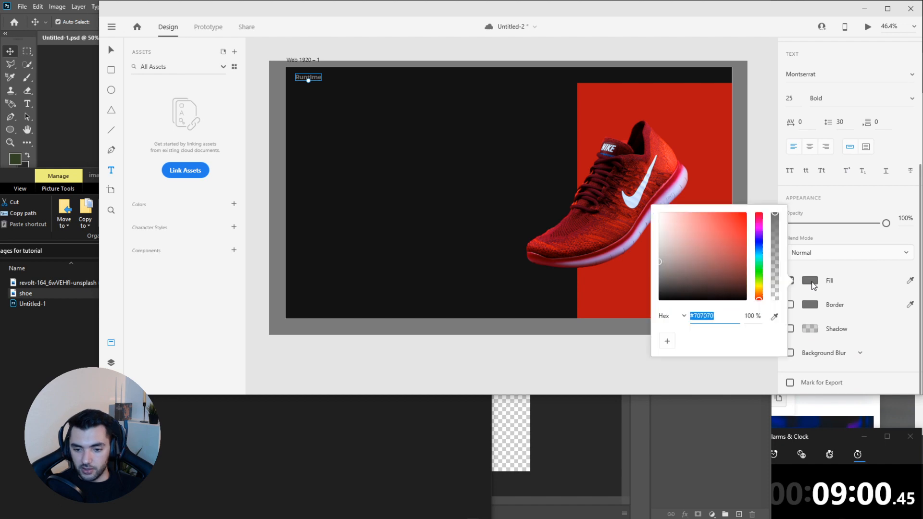
left_click(690, 252)
left_click_drag(690, 252, 660, 215)
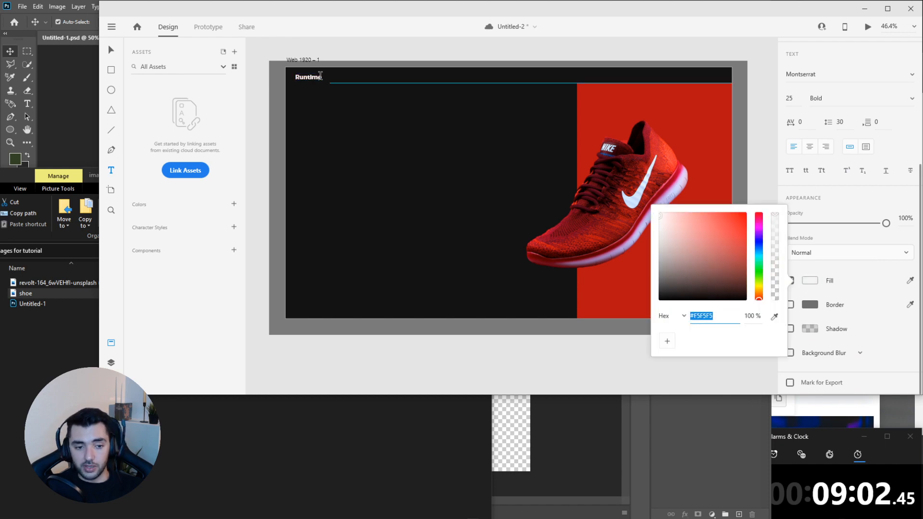
left_click(111, 50)
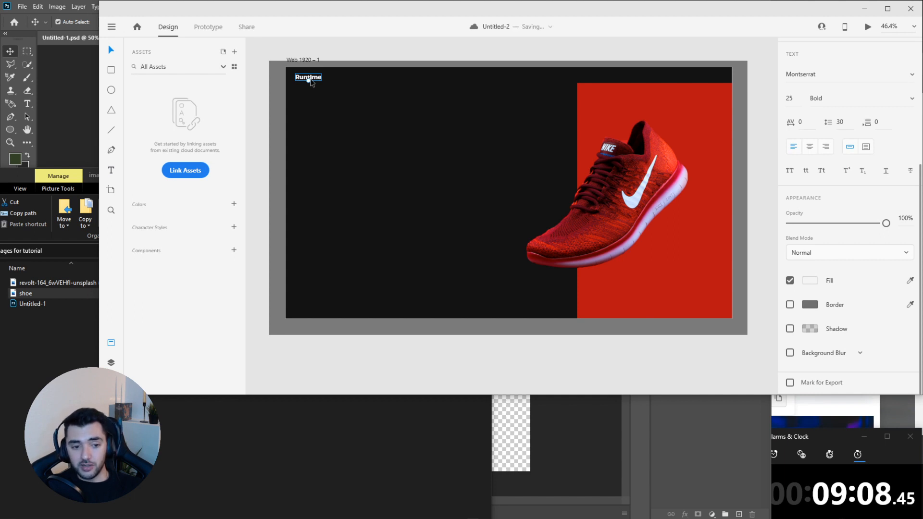
left_click(265, 72)
Add the navigation text "Products Blog About Contact", with wide gaps between the words, above the red rectangle at about X 1421, Y 34.
scroll(308, 83, "up", 2)
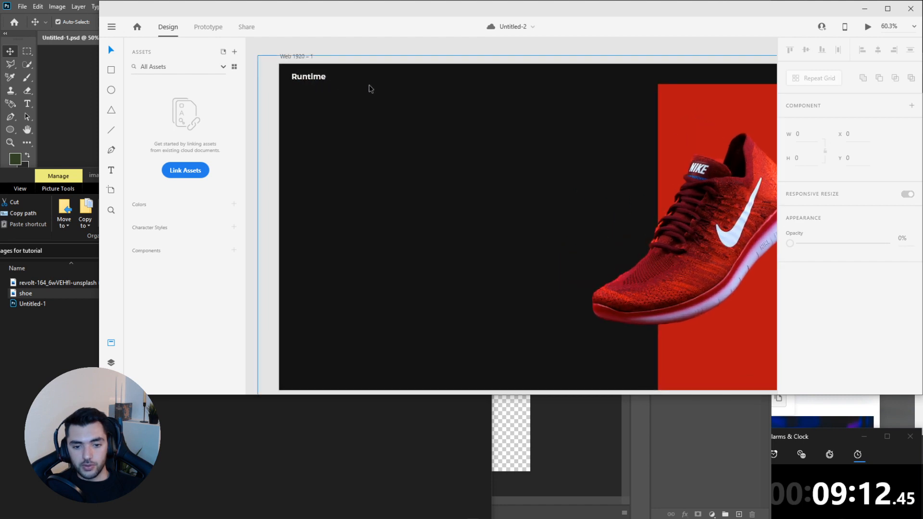
scroll(372, 90, "down", 2)
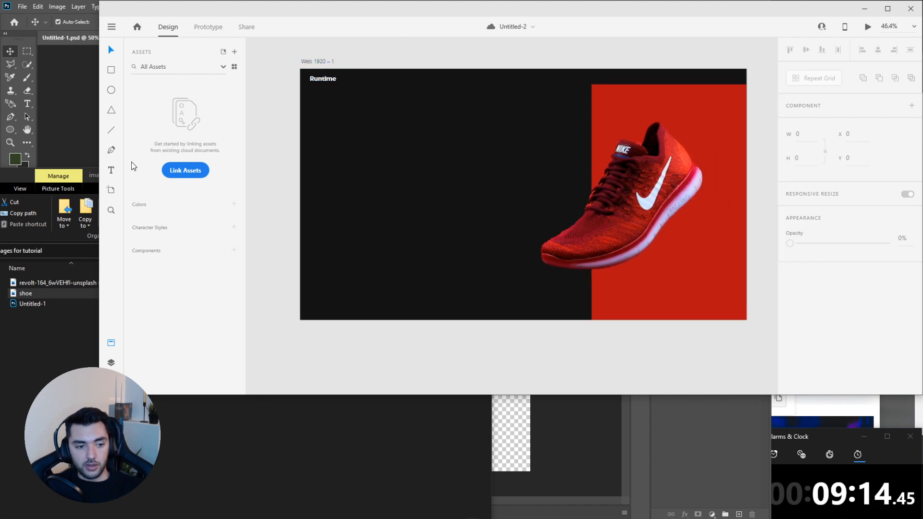
left_click(112, 169)
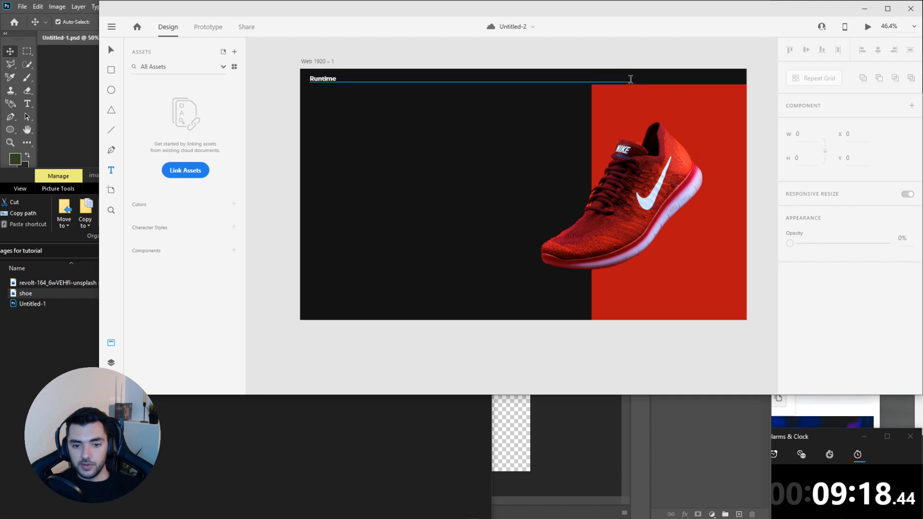
left_click(630, 80)
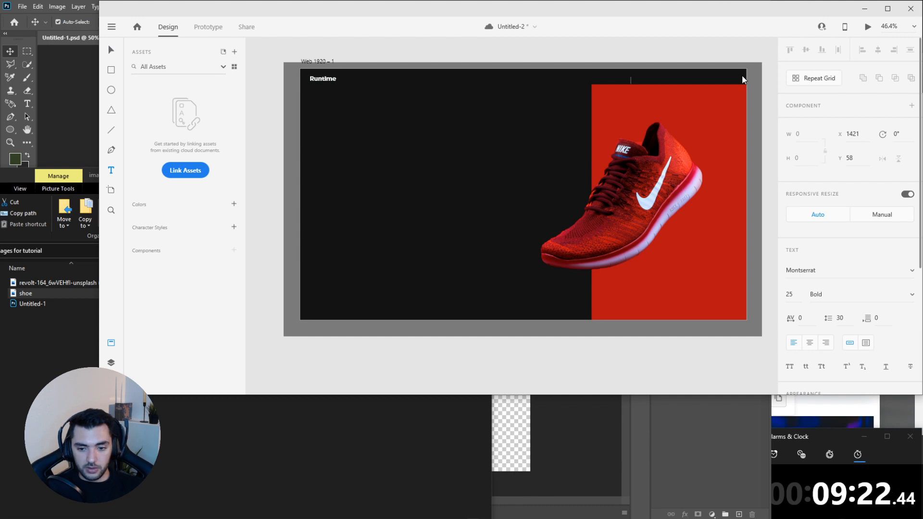
type("Pro")
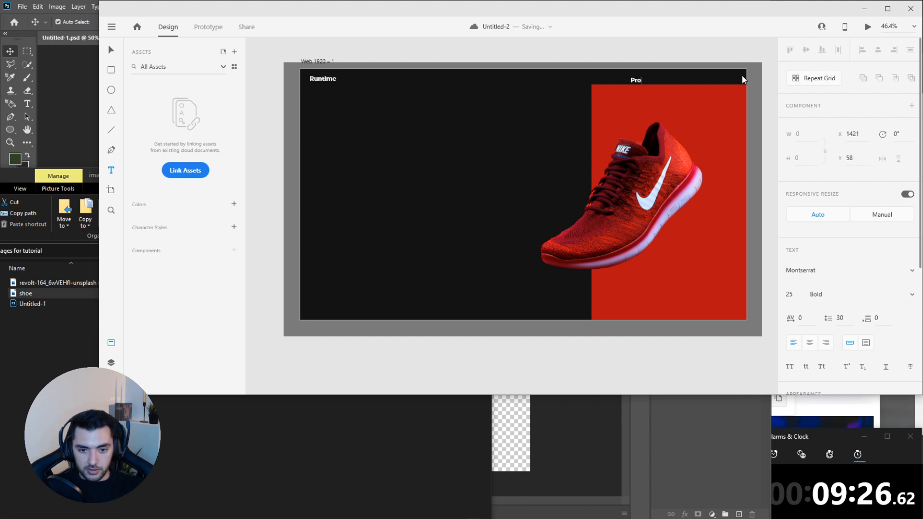
type("ducts")
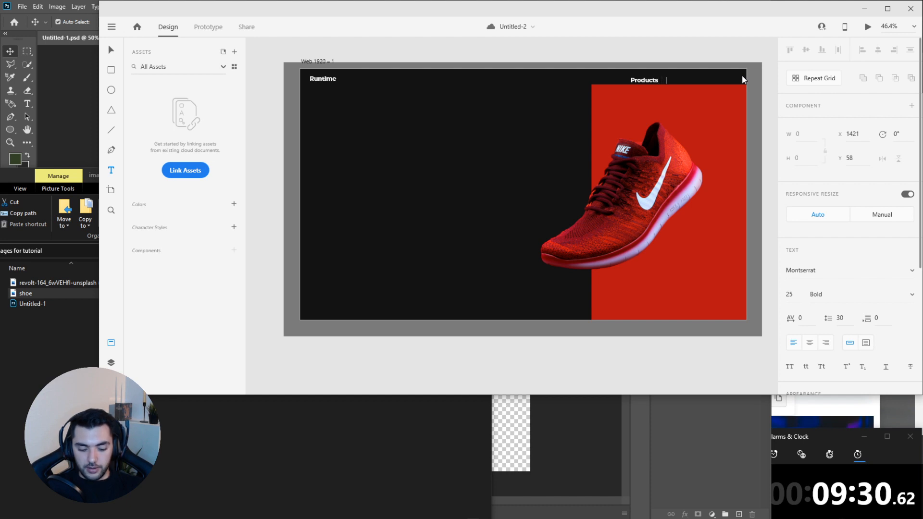
type(", Blog")
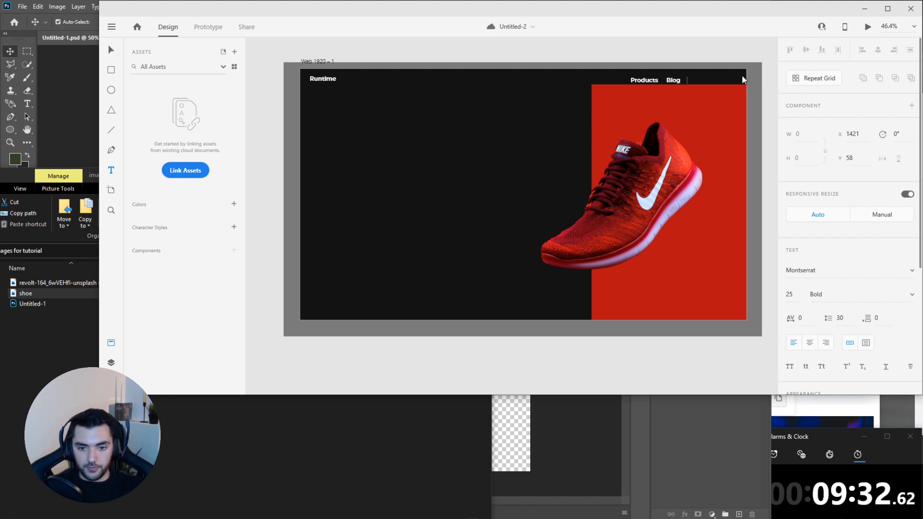
type(" About Contact")
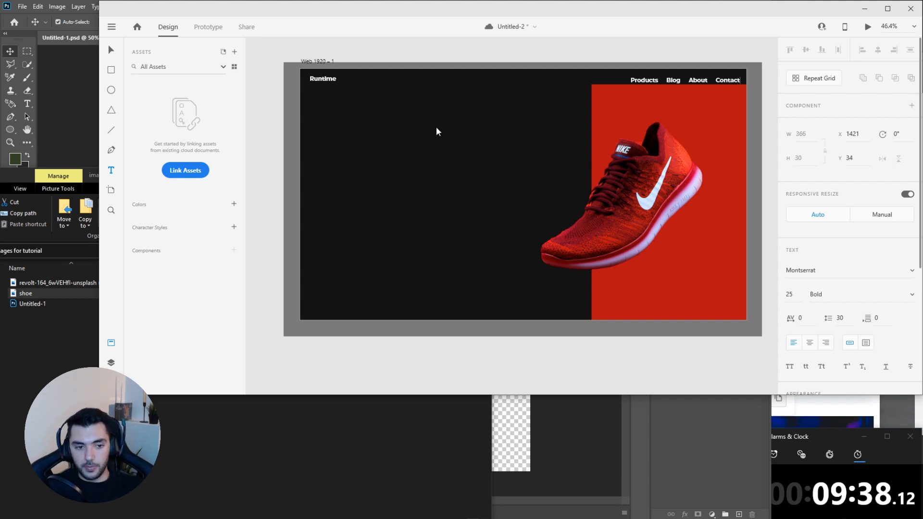
key("Escape")
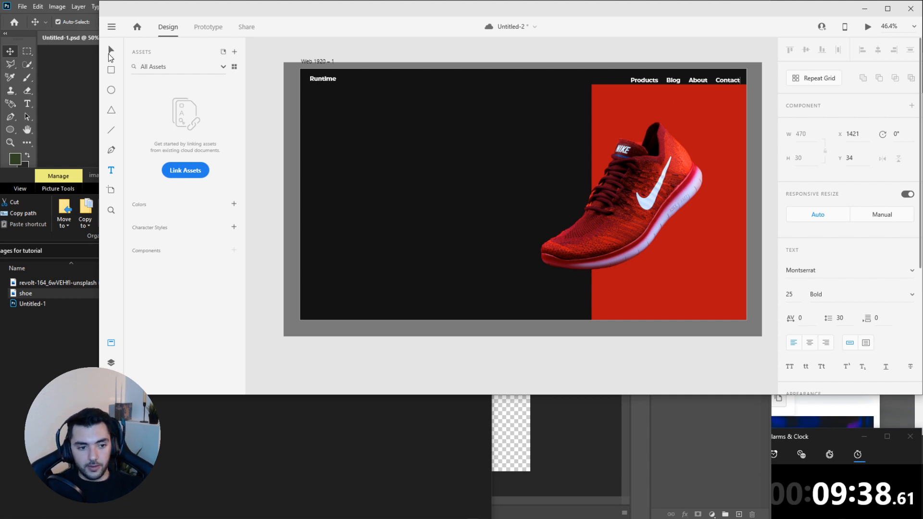
Shift the navigation text away from the artboard's right edge to about X 1341, Y 13 and set its weight to Regular.
left_click_drag(711, 85, 674, 74)
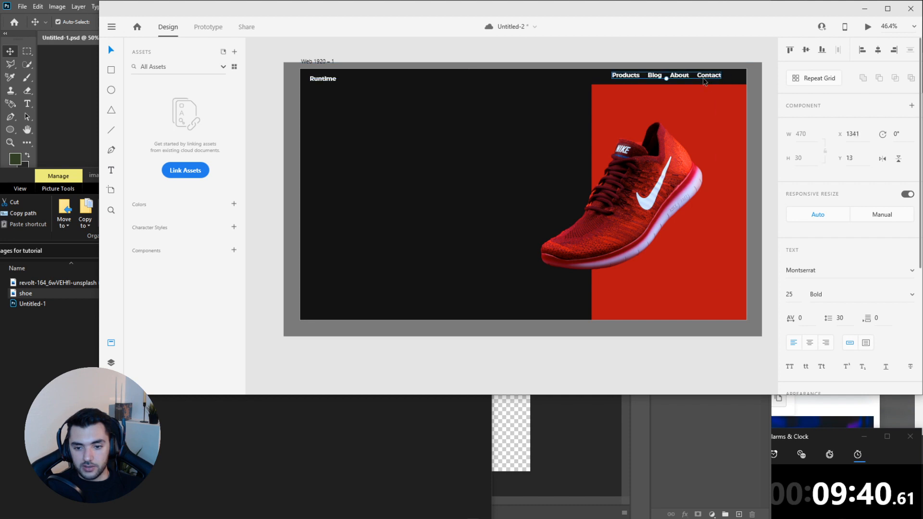
left_click(908, 295)
left_click(852, 277)
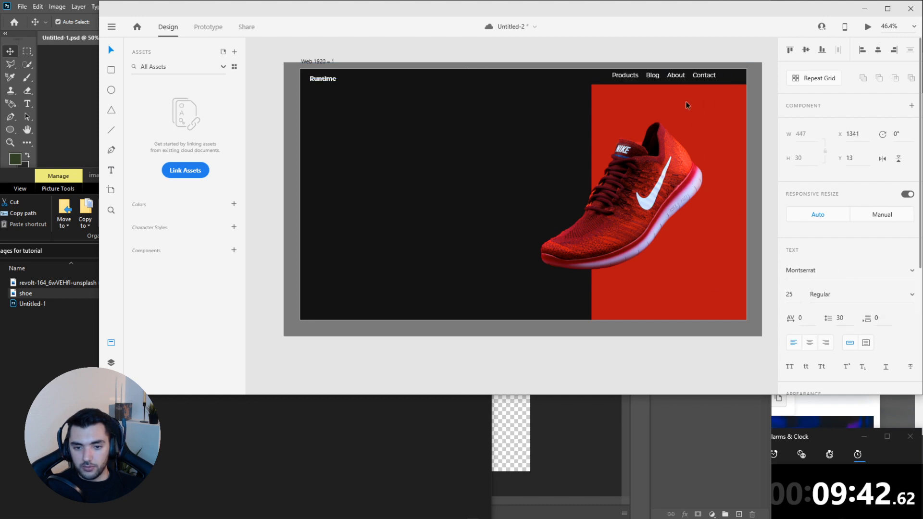
Position the navigation text in the artboard's upper-right corner at X 1440, Y 19.
left_click_drag(677, 78, 699, 82)
key("Down")
key("Down")
key("Down")
key("Down")
key("Down")
key("Left")
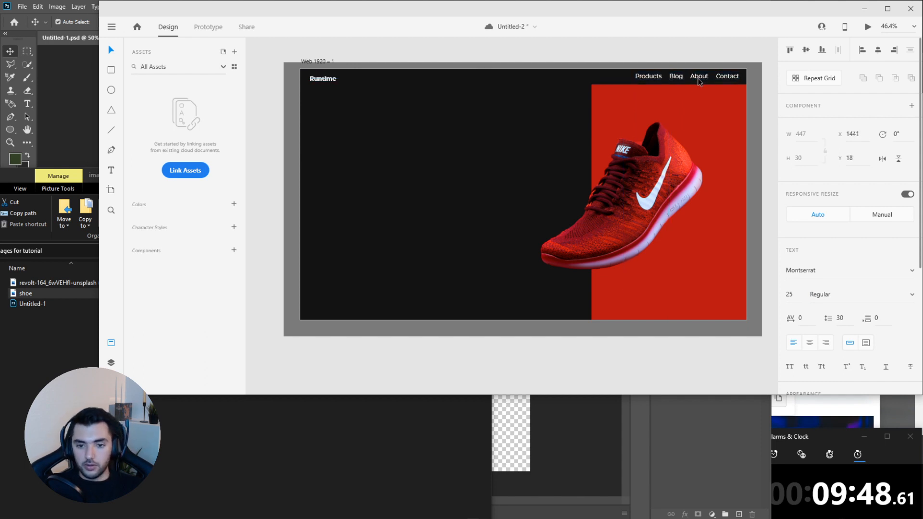
key("Down")
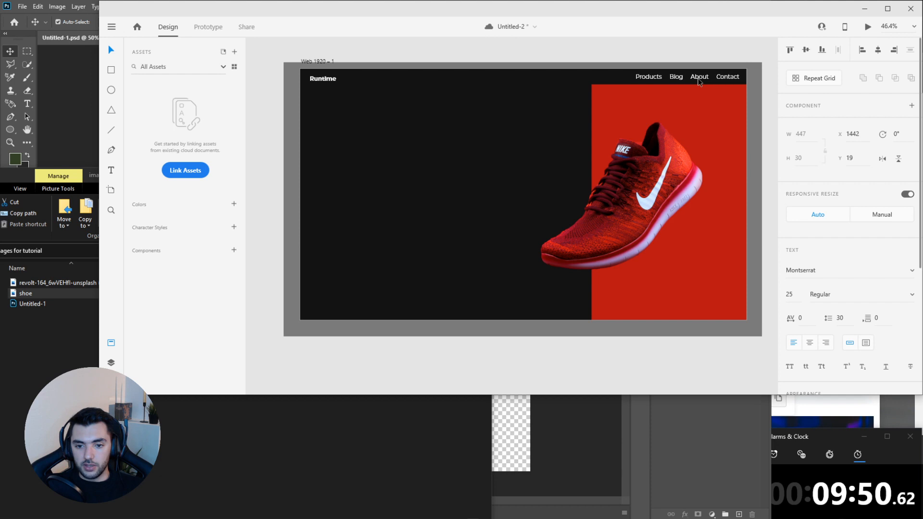
key("Left")
Align the Runtime text with the navigation text by moving it to X 30, Y 19, and clear the selection.
left_click(331, 84)
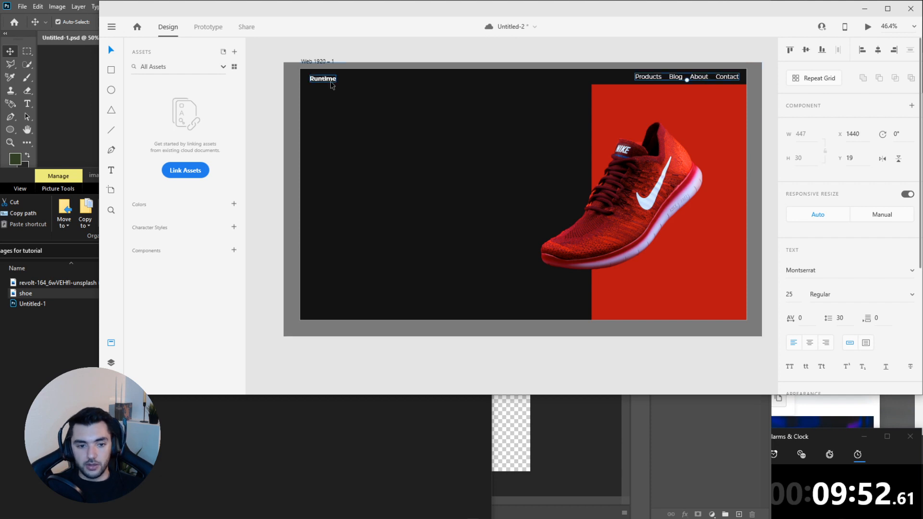
key("Up")
key("Up")
key("Up")
key("Up")
key("Up")
key("Up")
key("Up")
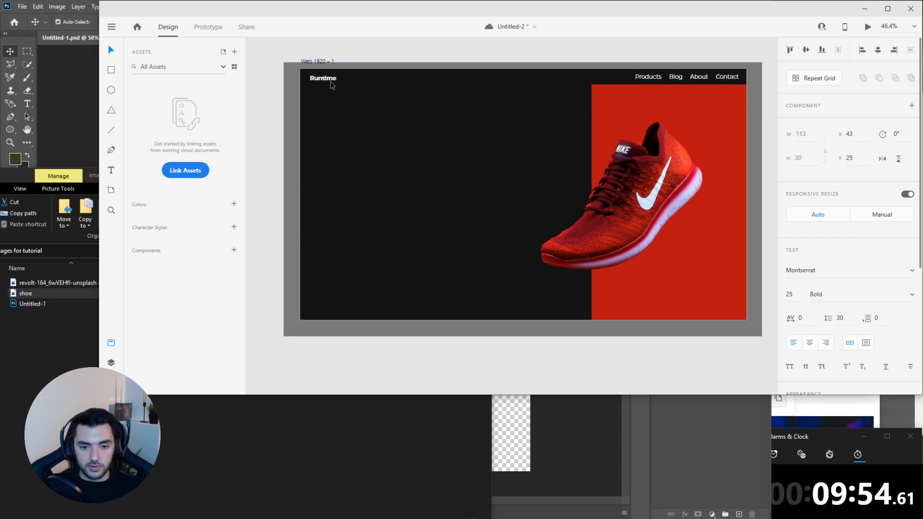
key("Right")
key("Left")
key("Left")
key("Left")
key("Left")
key("Left")
key("Left")
key("Left")
key("Left")
key("Left")
key("Left")
key("Left")
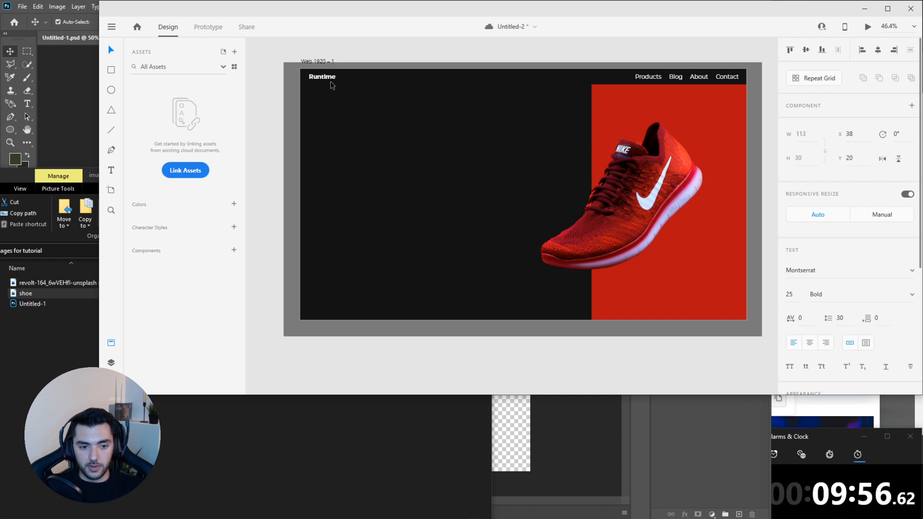
key("Up")
key("Left")
key("Up")
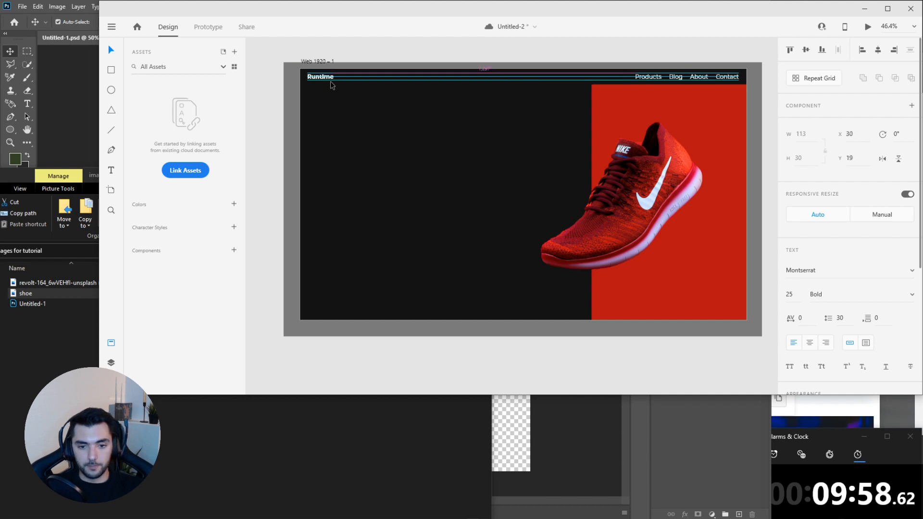
key("Left")
key("Right")
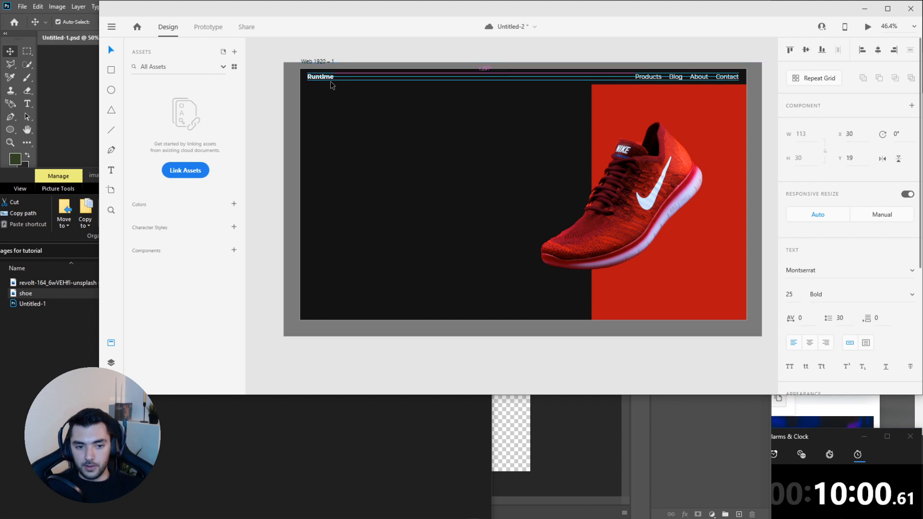
left_click(412, 362)
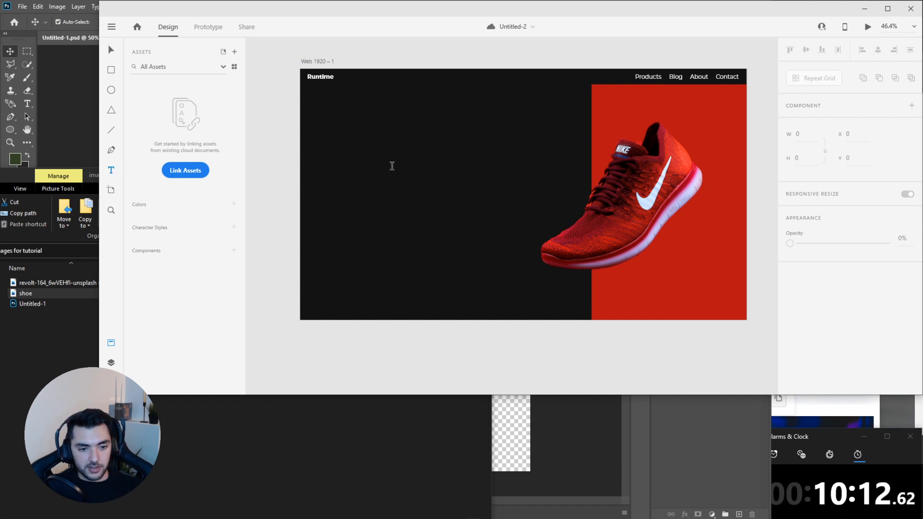
Add the headline text "Run like the wind" on the dark area beside the shoe at about X 265, Y 422.
left_click(362, 170)
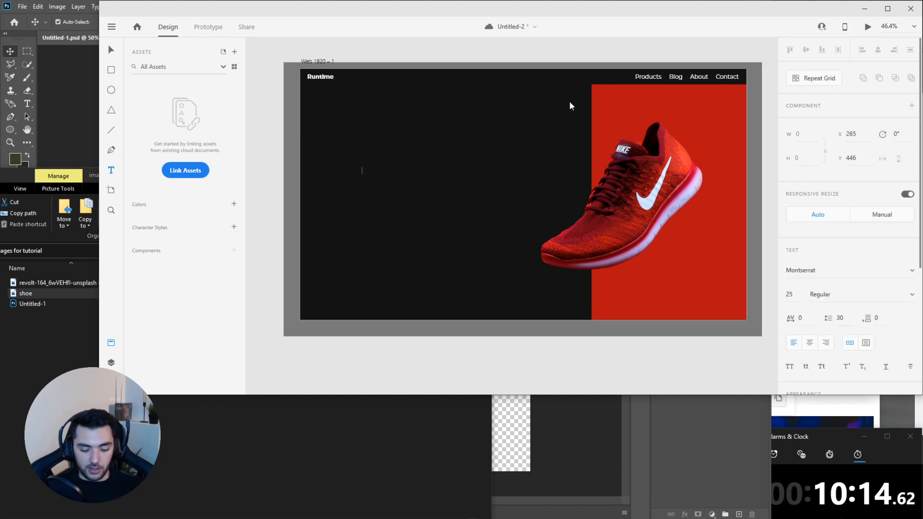
type("Run ")
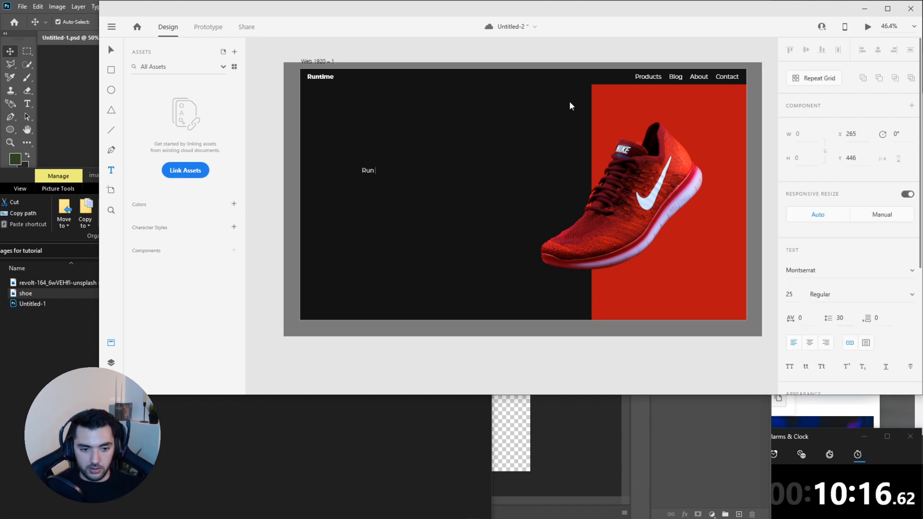
type("like the wind")
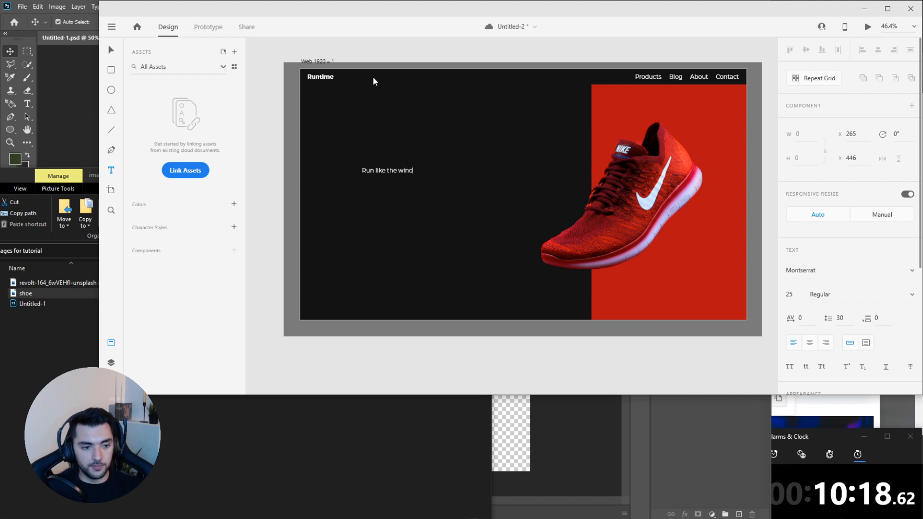
key("Escape")
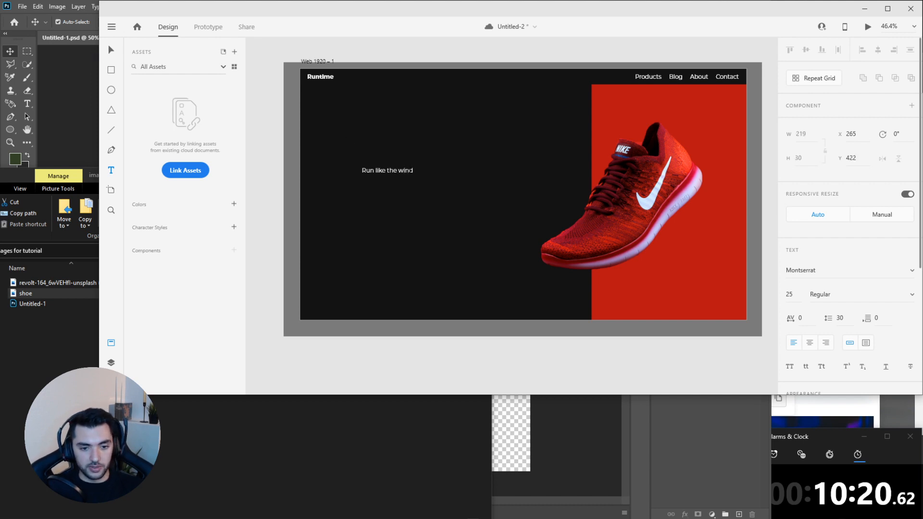
Replace "like the wind" in the headline with "Forest" so that it reads "Run Forest".
key("BackSpace")
key("BackSpace")
key("BackSpace")
key("BackSpace")
key("BackSpace")
key("BackSpace")
key("BackSpace")
key("BackSpace")
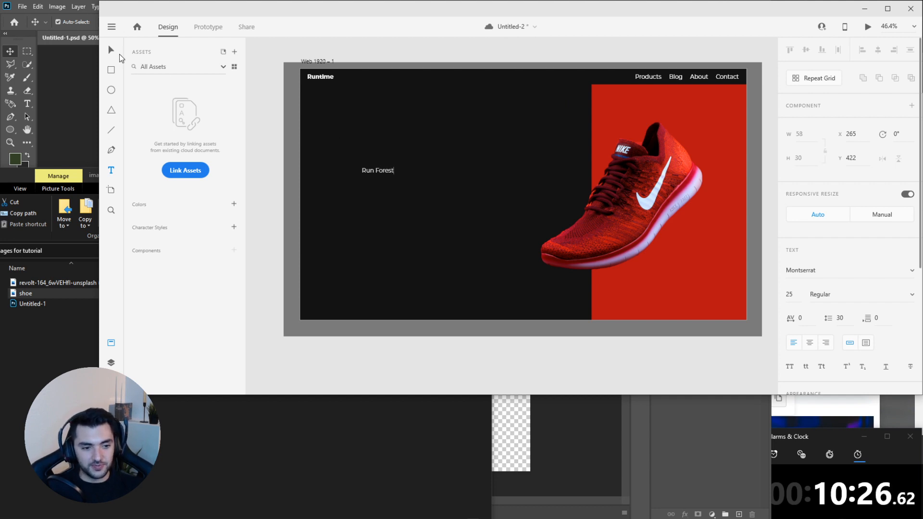
Enlarge the "Run Forest" headline to font size 102 at about X 221, Y 405, and leave text editing.
left_click(111, 50)
left_click_drag(377, 174, 422, 193)
double_click(419, 183)
left_click(422, 179)
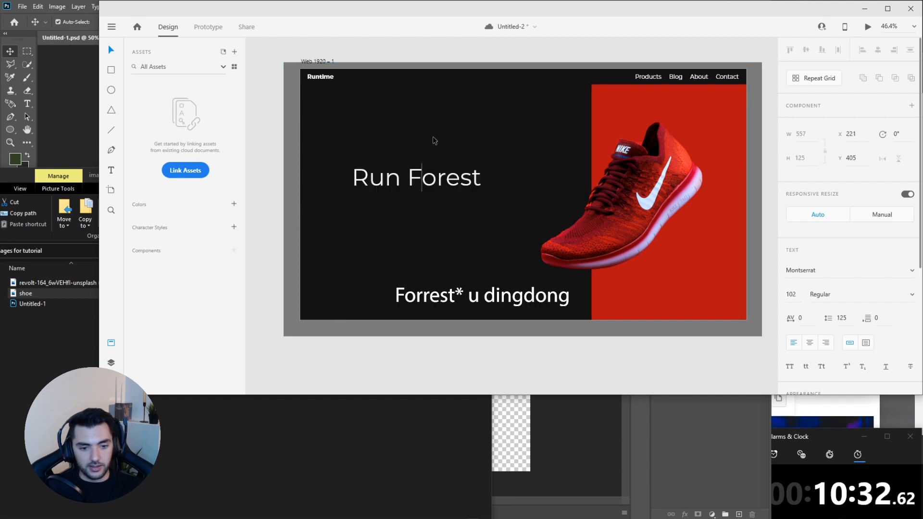
key("Escape")
left_click(421, 220)
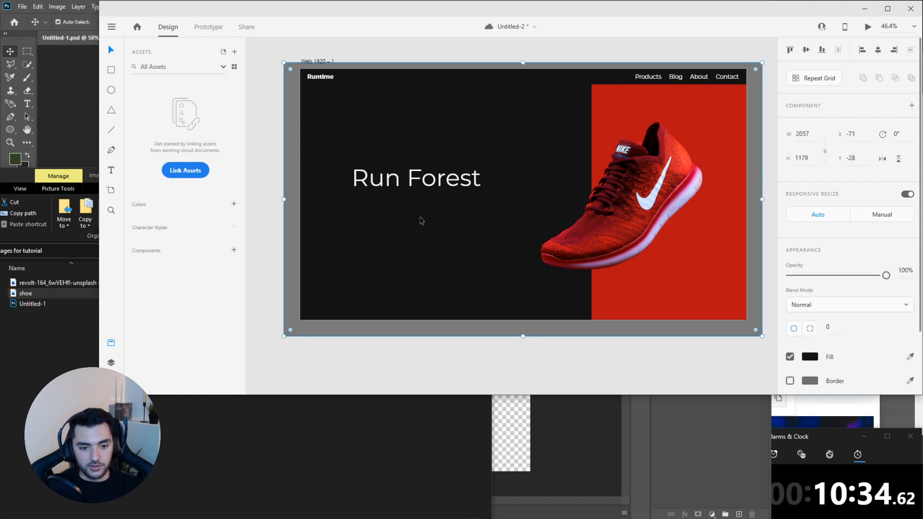
Duplicate the "Run Forest" headline directly below at X 221, Y 500, and change the copy's text to "RUN".
left_click(423, 187)
left_click_drag(422, 187, 425, 208)
double_click(427, 201)
type("R")
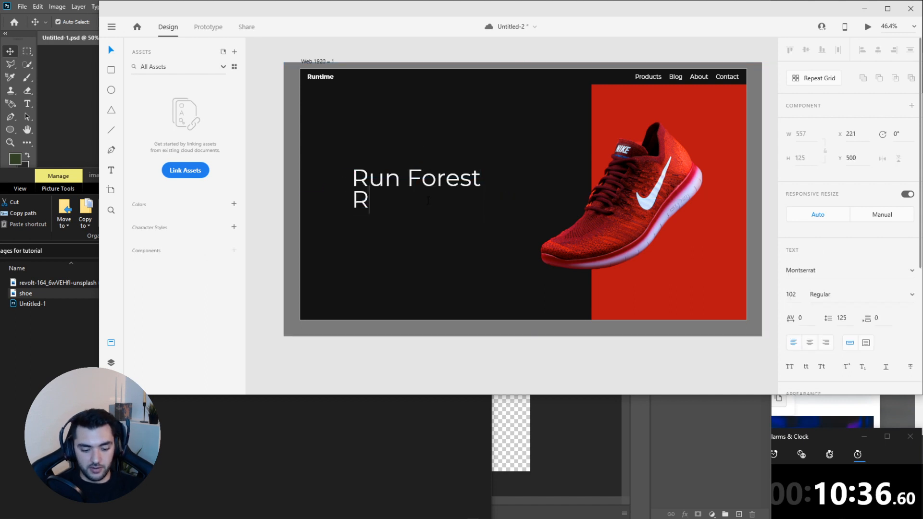
type("UN")
key("Escape")
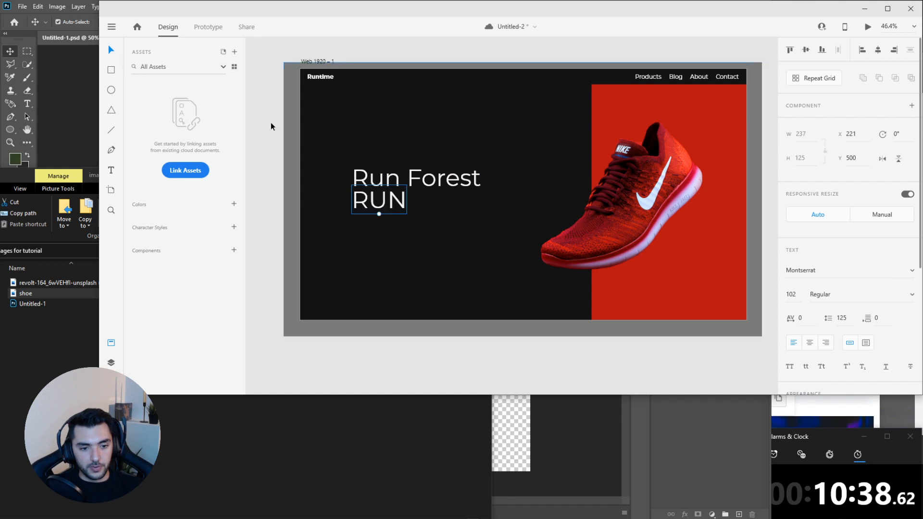
Enlarge the "RUN" text to size 237 at X 221, Y 481, and set both headline lines to Bold.
left_click_drag(379, 214, 404, 244)
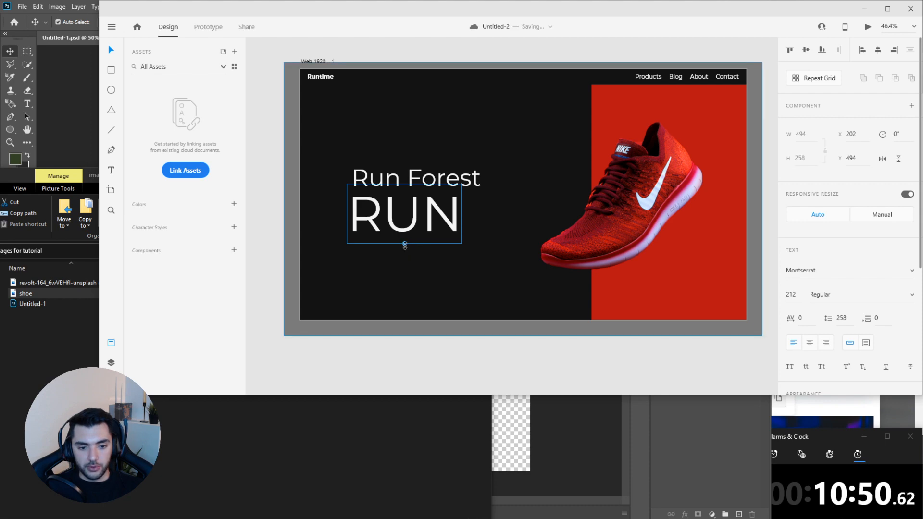
left_click_drag(404, 245, 428, 222)
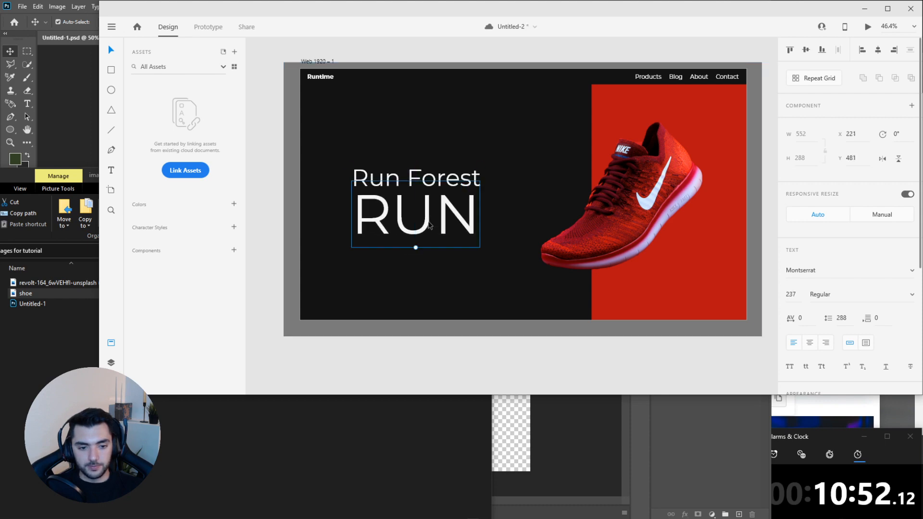
left_click(443, 185, "shift")
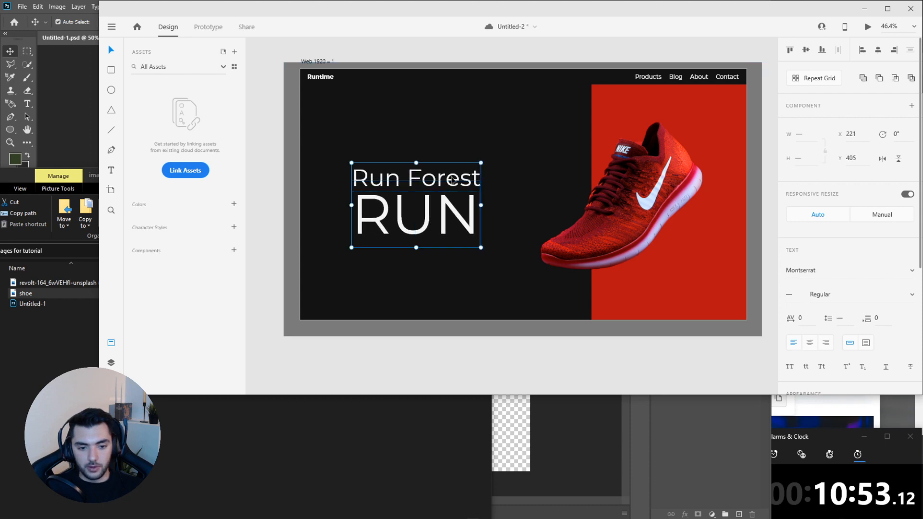
left_click(901, 297)
left_click(881, 311)
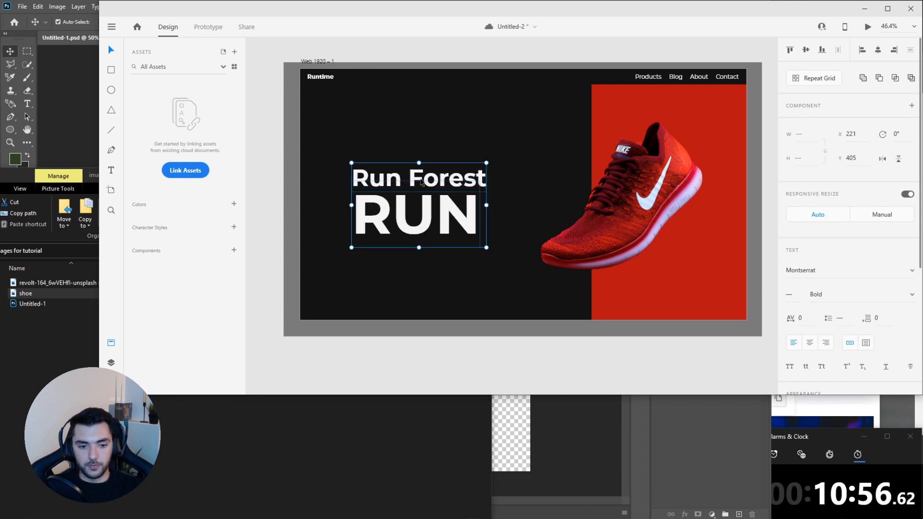
Move both headline lines together to X 277, Y 358, and enlarge "RUN" to size 253 at X 268, Y 421.
left_click_drag(421, 182, 434, 170)
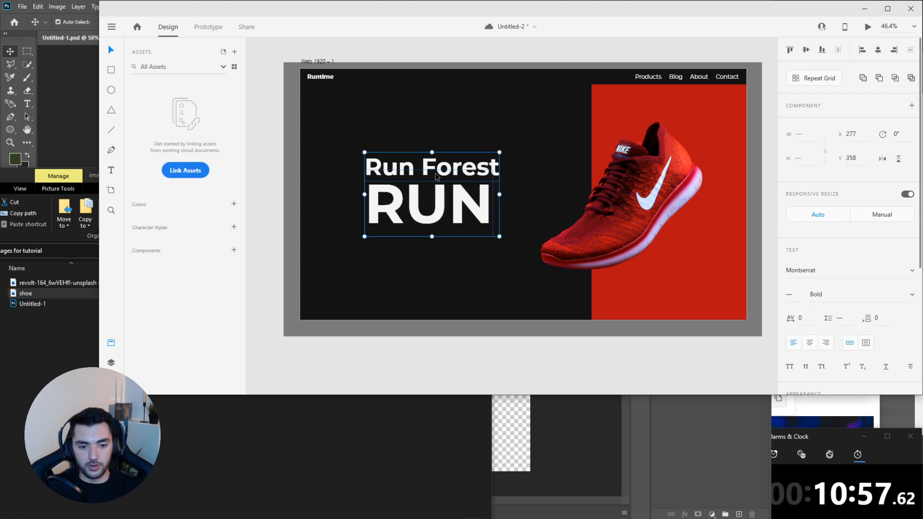
left_click(402, 234)
left_click_drag(419, 214, 415, 212)
left_click_drag(426, 235, 448, 220)
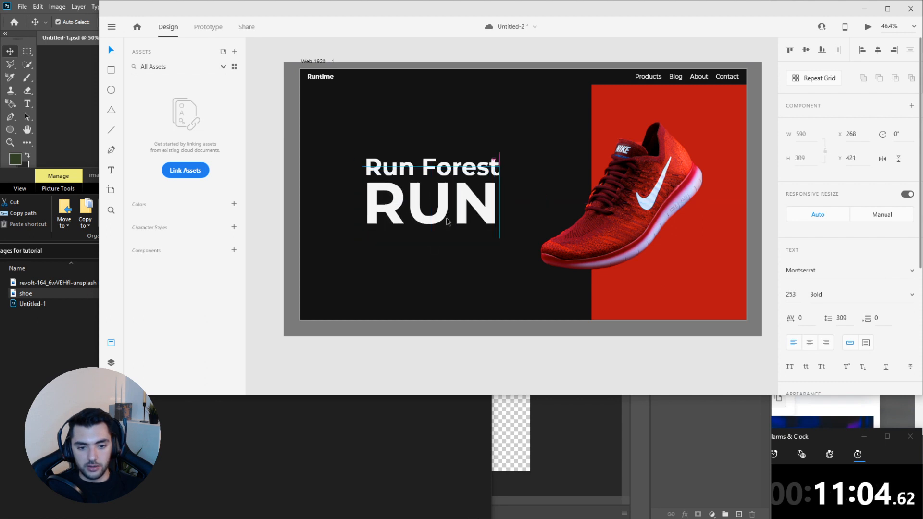
Match the widths of the headline lines by resizing "Run Forest" to size 100 and "RUN" to size 257.
left_click(433, 179)
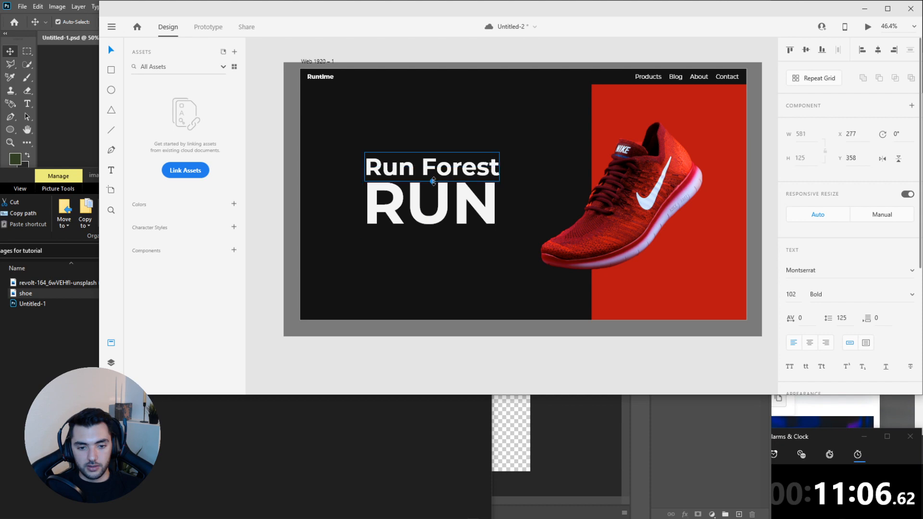
left_click_drag(433, 180, 449, 164)
left_click(443, 207)
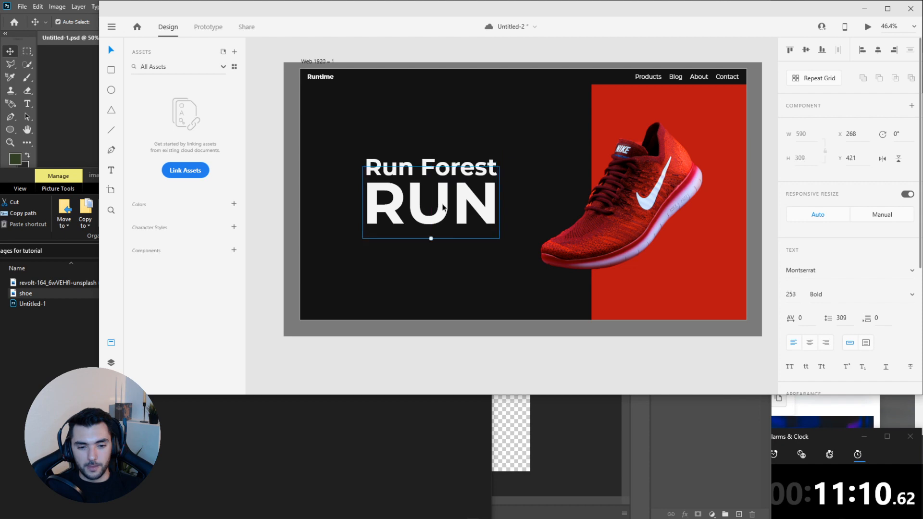
left_click_drag(431, 238, 430, 239)
left_click(456, 152)
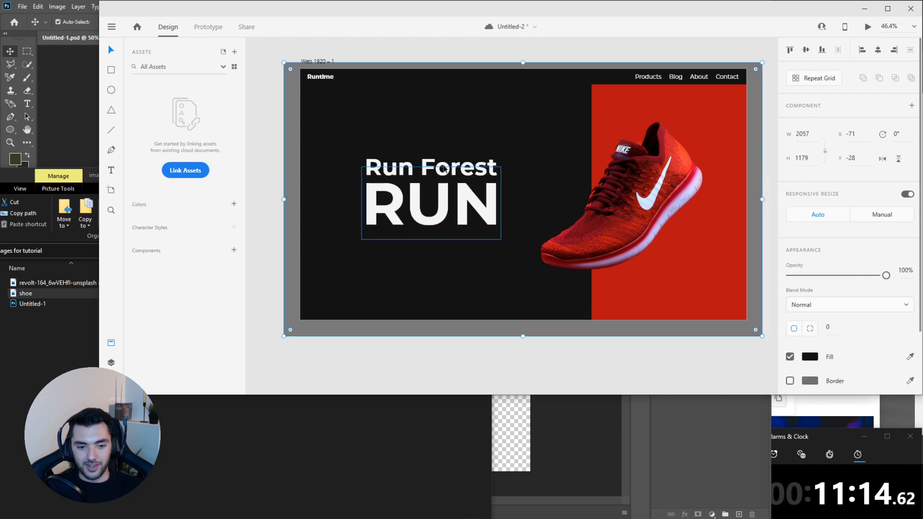
Nudge "Run Forest" slightly upward and move "RUN" up to X 264, Y 417.
left_click(436, 170)
left_click(441, 165)
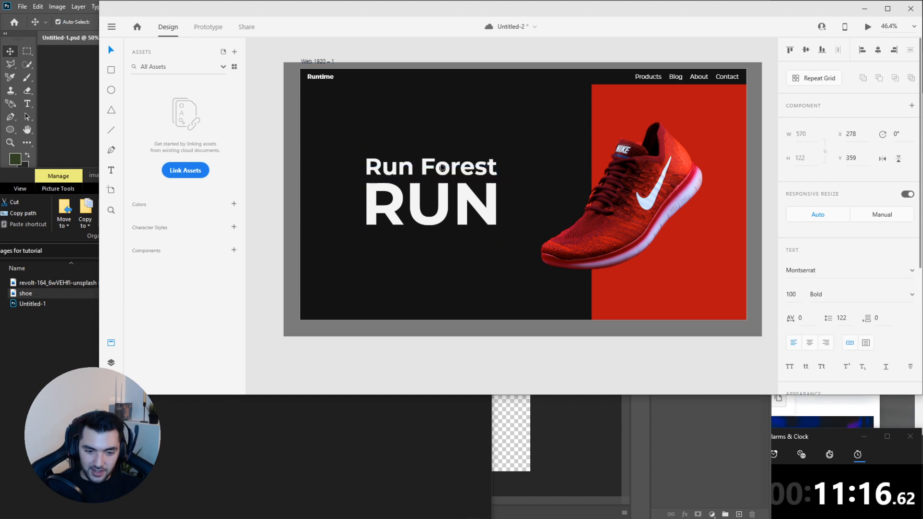
left_click_drag(441, 168, 442, 167)
left_click(442, 202)
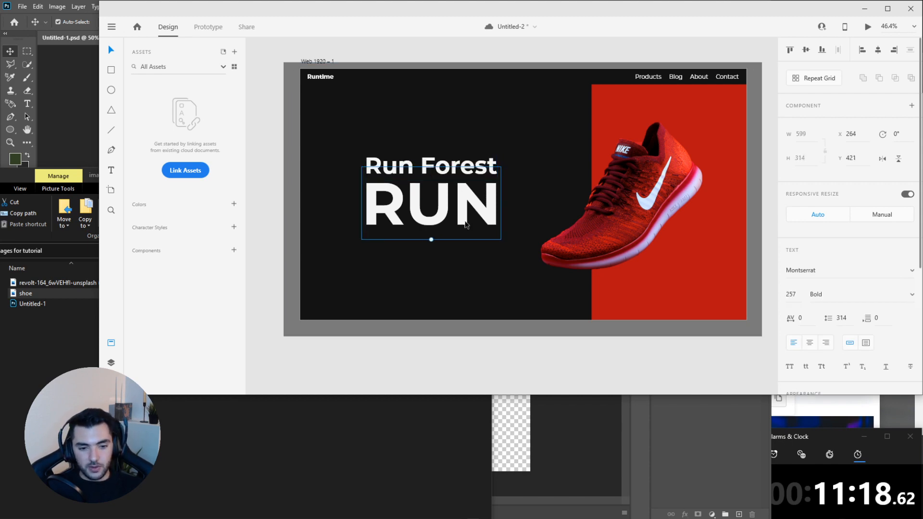
left_click_drag(463, 219, 463, 223)
left_click(486, 264)
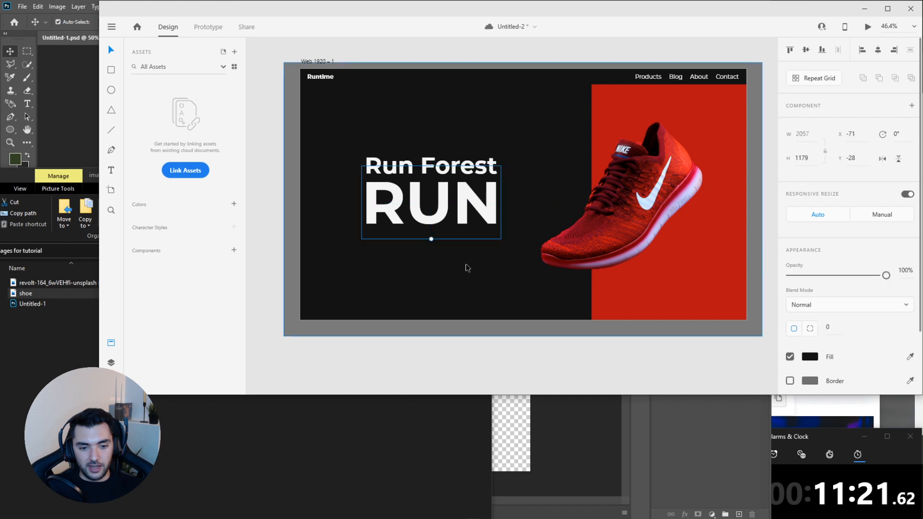
Draw a white button rectangle about 388 by 97 below "RUN" at X 278, Y 720.
left_click(112, 71)
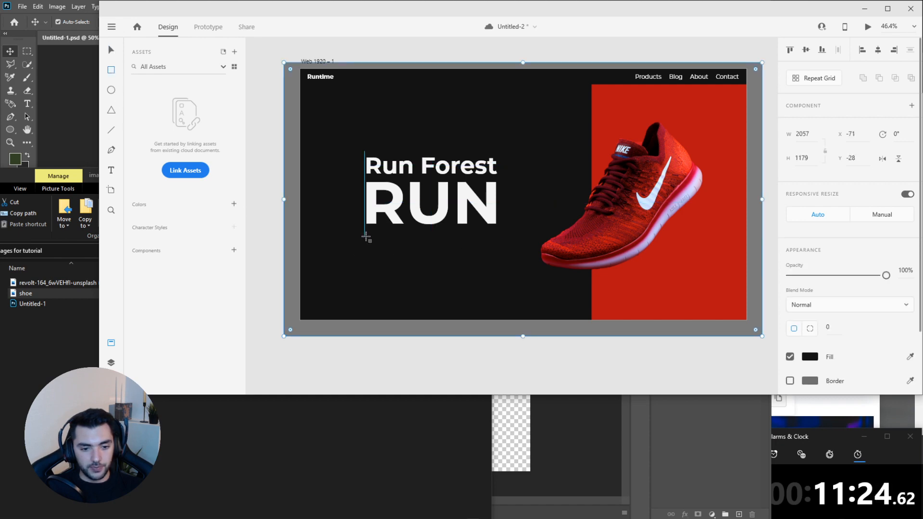
left_click_drag(365, 236, 454, 260)
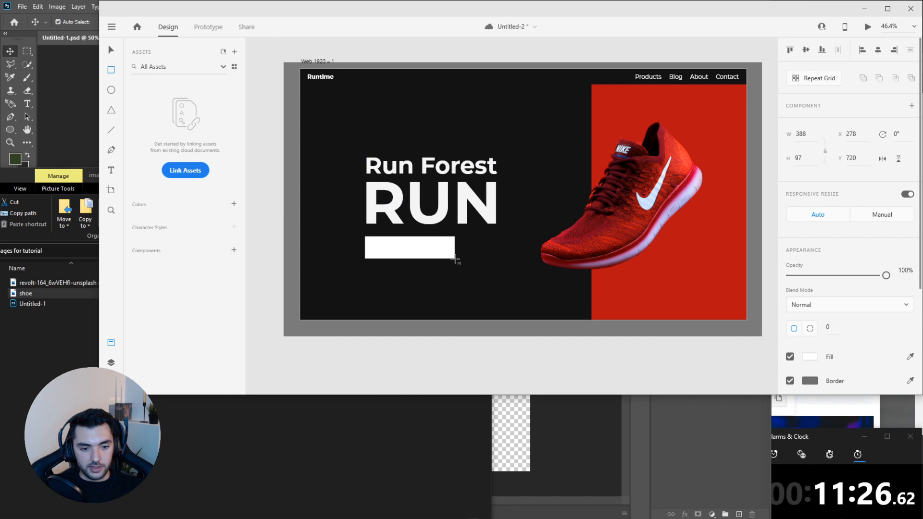
Add the text "SHOP NOW" and shrink it to size 52 inside the white rectangle at about X 327, Y 731.
left_click(112, 171)
left_click(382, 246)
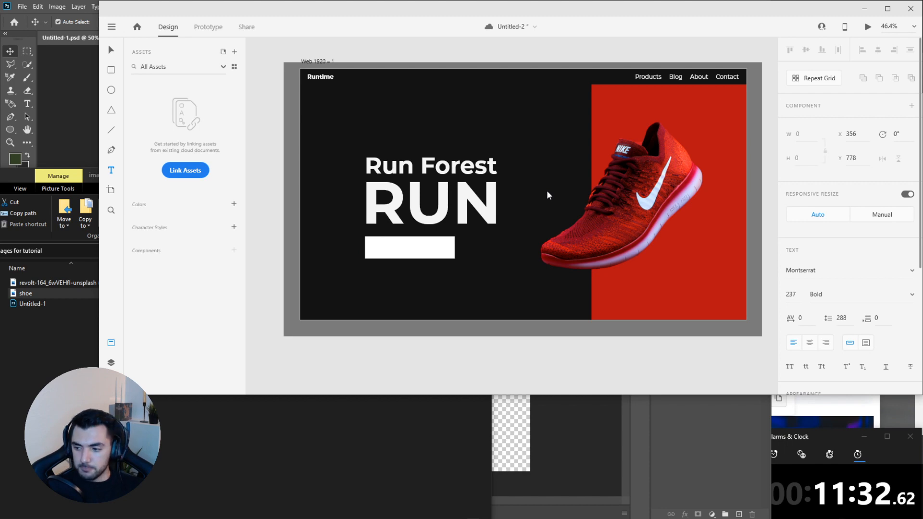
type("SHOP NOW")
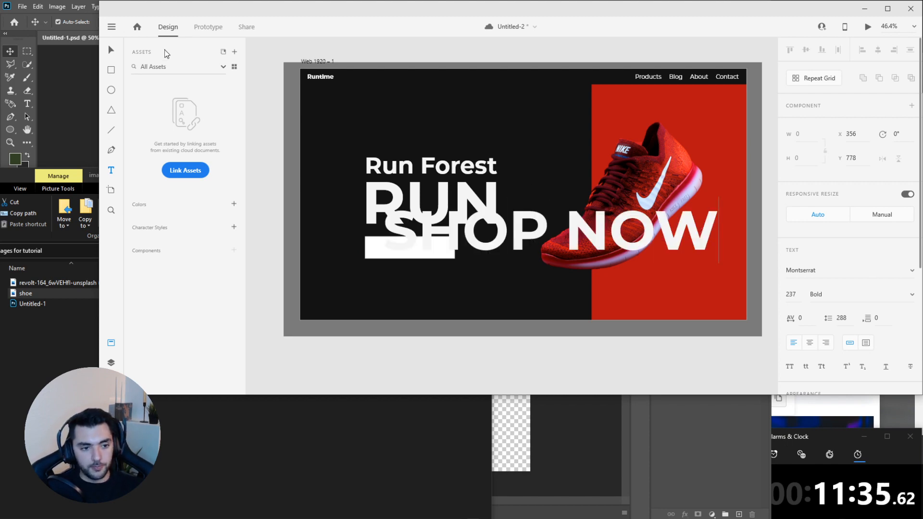
key("Escape")
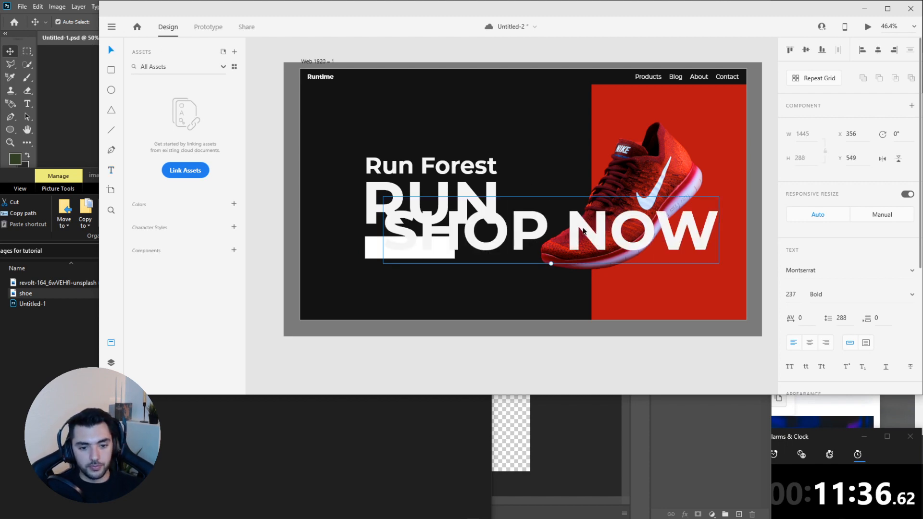
left_click_drag(550, 263, 419, 248)
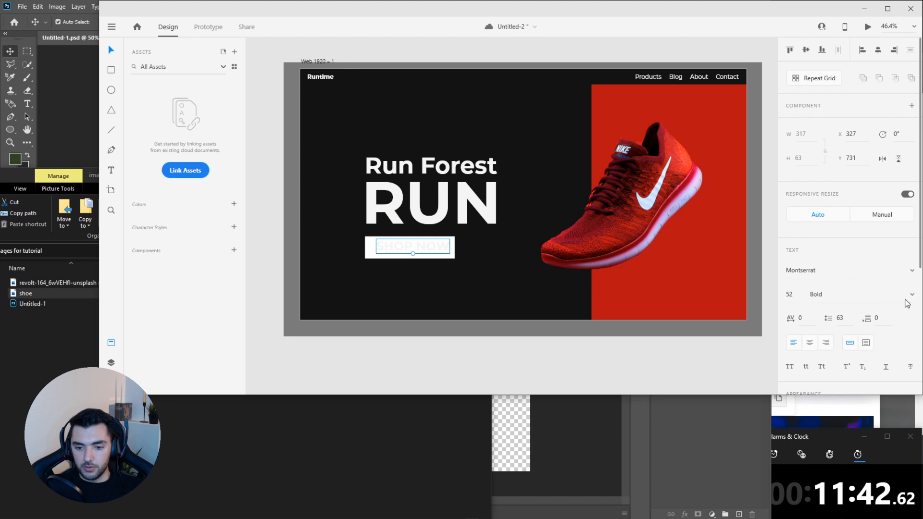
Set the "SHOP NOW" text's fill to the dark colour #242020.
left_click(905, 278)
left_click(877, 272)
left_click(812, 295)
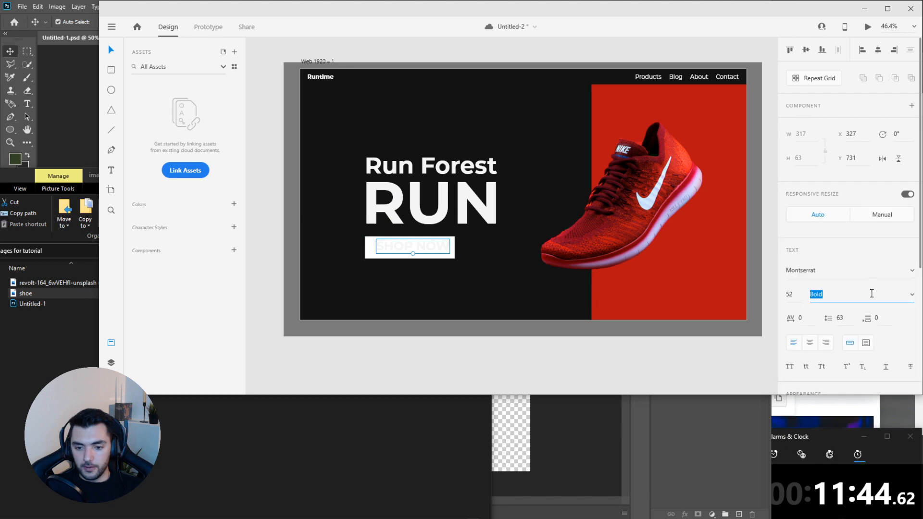
left_click(796, 294)
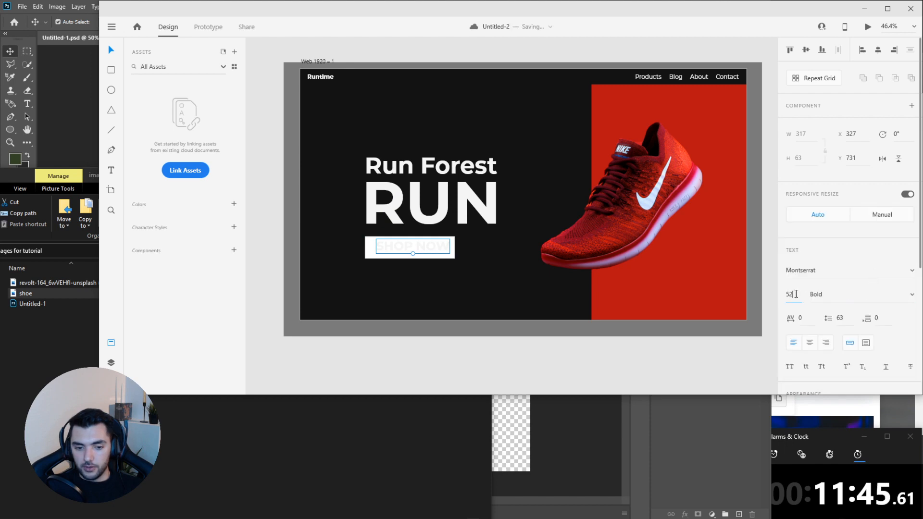
left_click(821, 293)
scroll(820, 293, "down", 3)
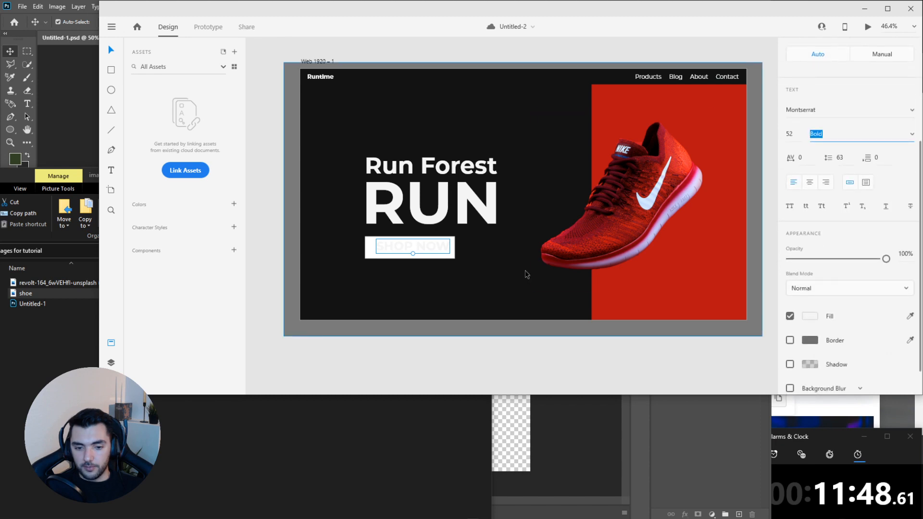
left_click(809, 316)
left_click_drag(705, 300, 672, 324)
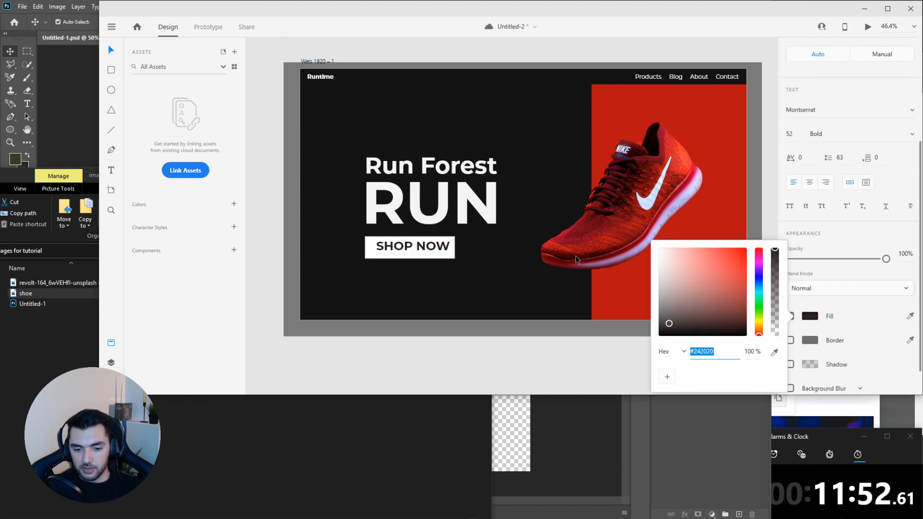
Copy the dark background's fill colour #131212 and apply it to the "SHOP NOW" text.
left_click(525, 124)
left_click(811, 281)
key("ctrl+c")
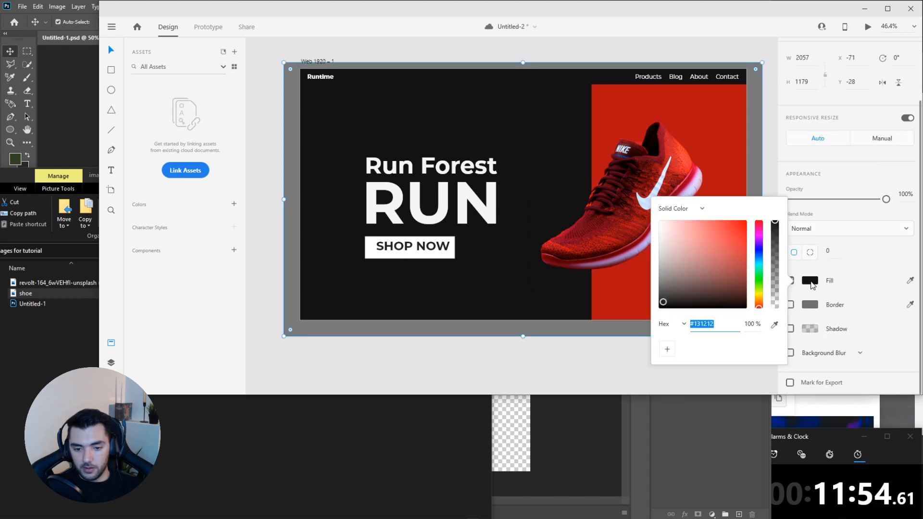
left_click(415, 246)
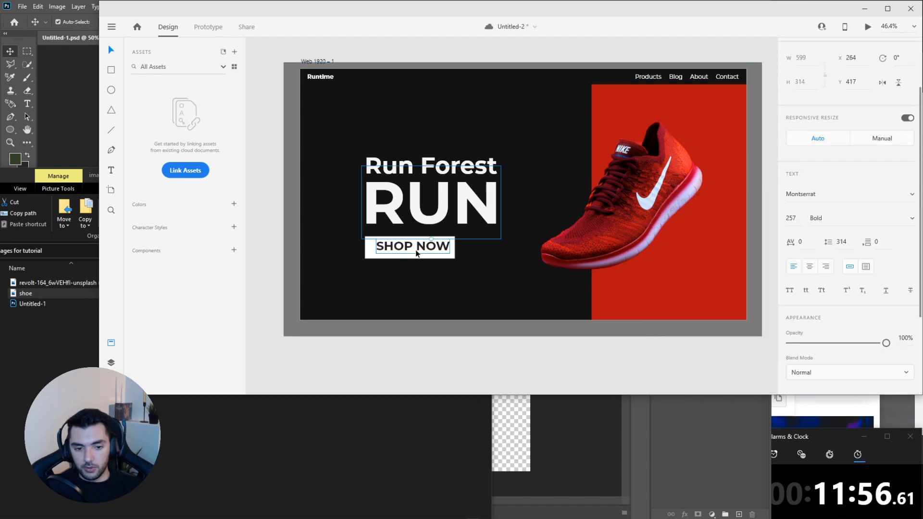
scroll(797, 311, "down", 3)
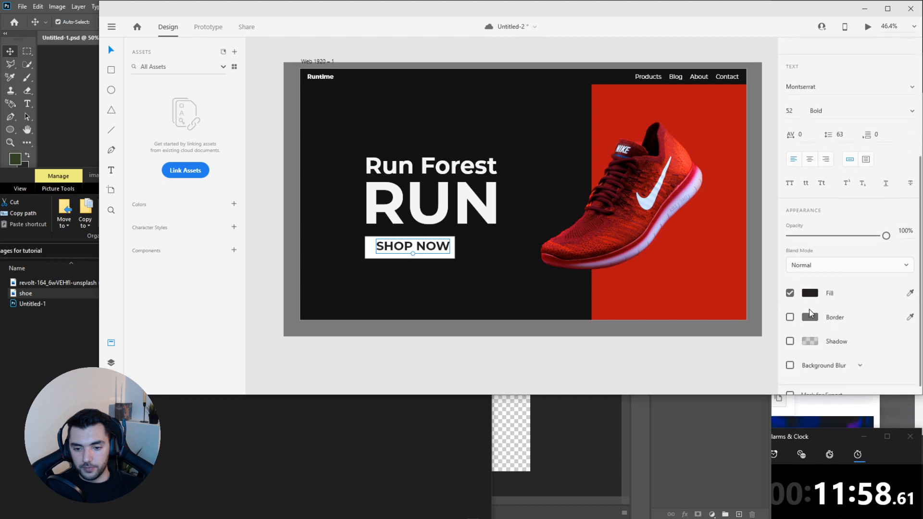
left_click(810, 293)
key("ctrl+v")
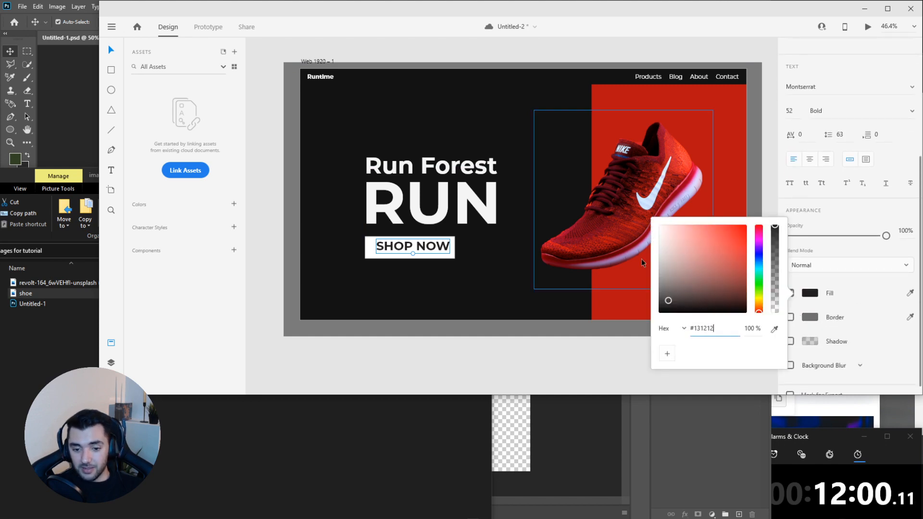
left_click(503, 128)
Move the "SHOP NOW" text to X 316, Y 739, and round the button rectangle's corners to a radius of 49.
left_click(404, 248)
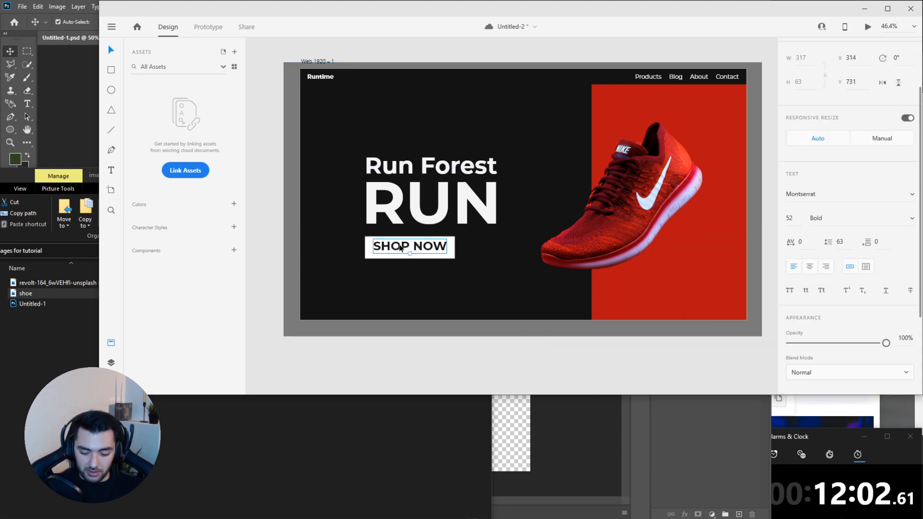
left_click_drag(404, 248, 401, 248)
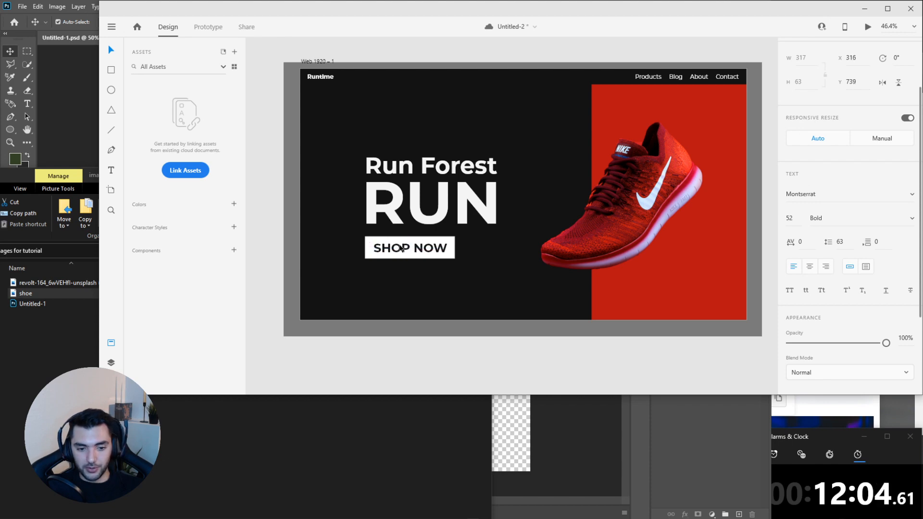
left_click(455, 256)
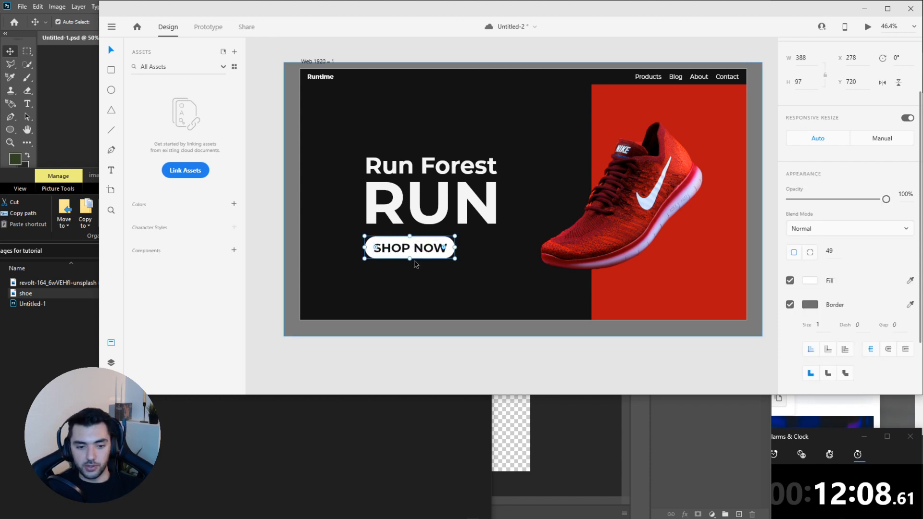
Shrink the "SHOP NOW" text to size 41 and place it at X 356, Y 744 inside the button.
left_click(410, 247)
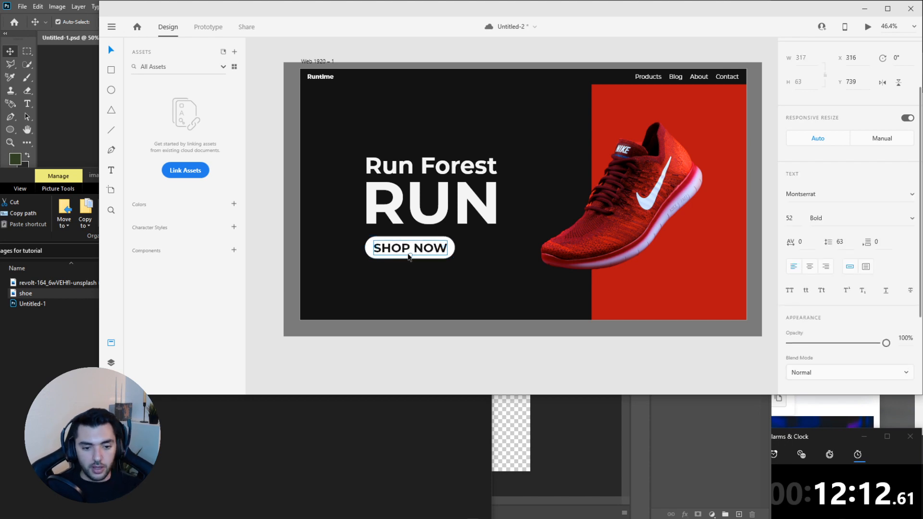
left_click_drag(410, 254, 416, 249)
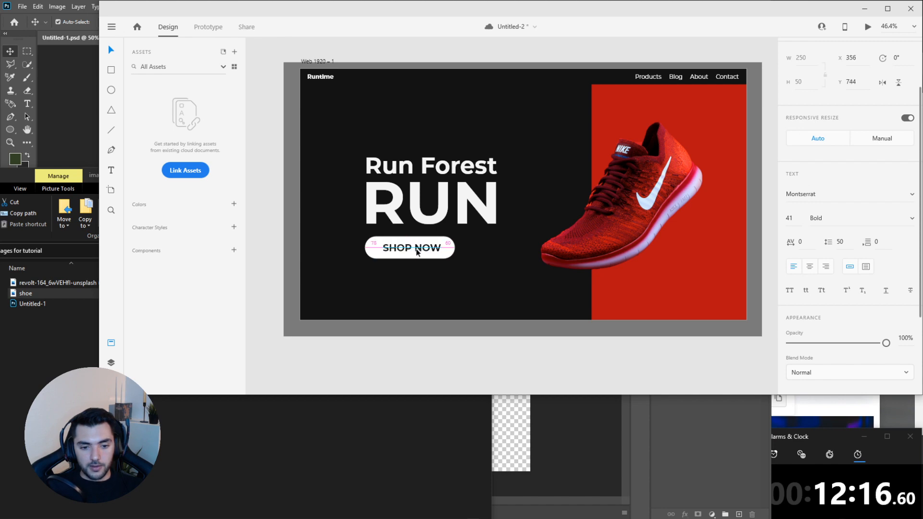
left_click(363, 240)
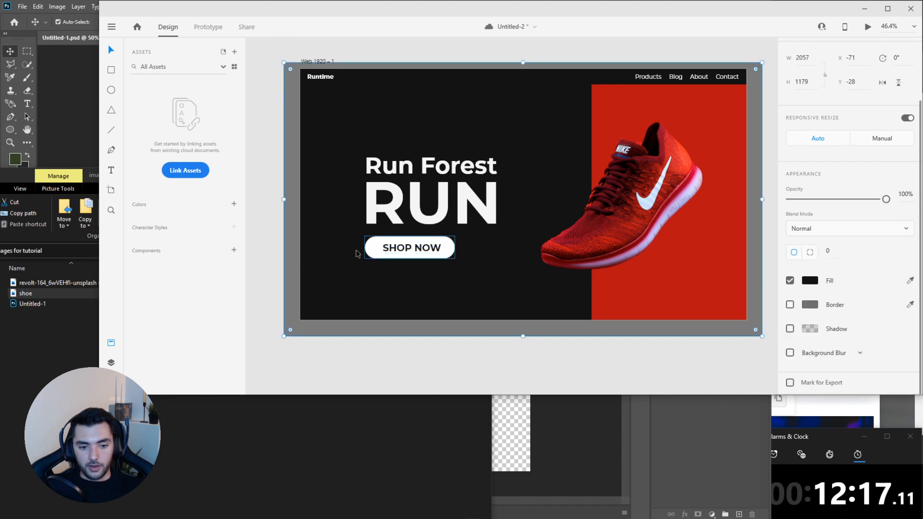
Round the white button rectangle's square corners to a radius of 49.
left_click(447, 250)
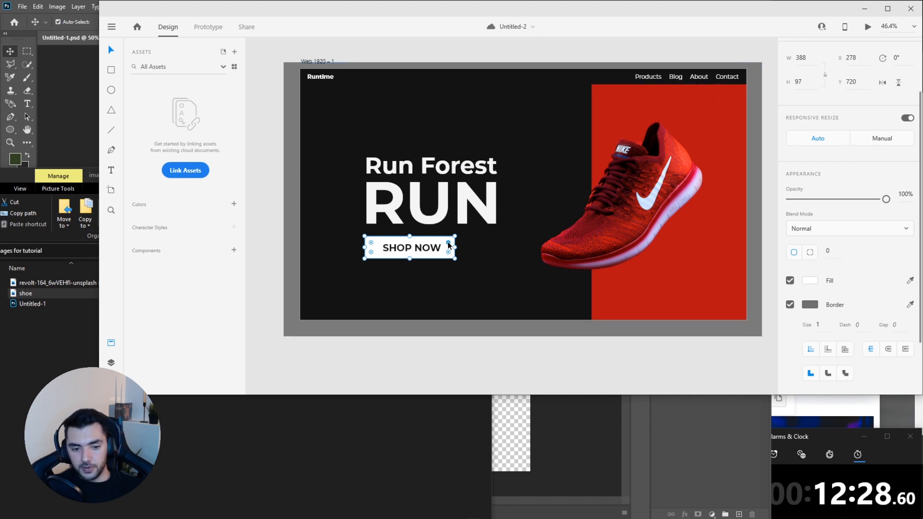
left_click_drag(448, 242, 448, 247)
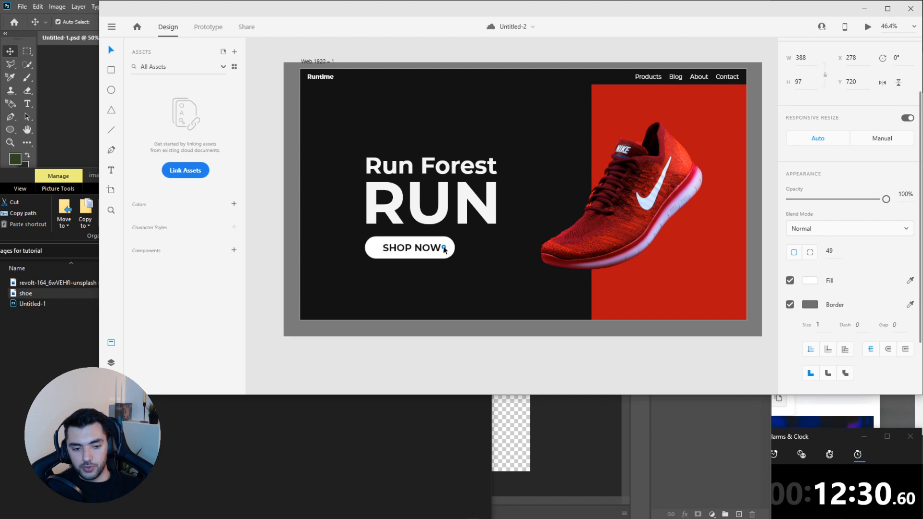
left_click(422, 250)
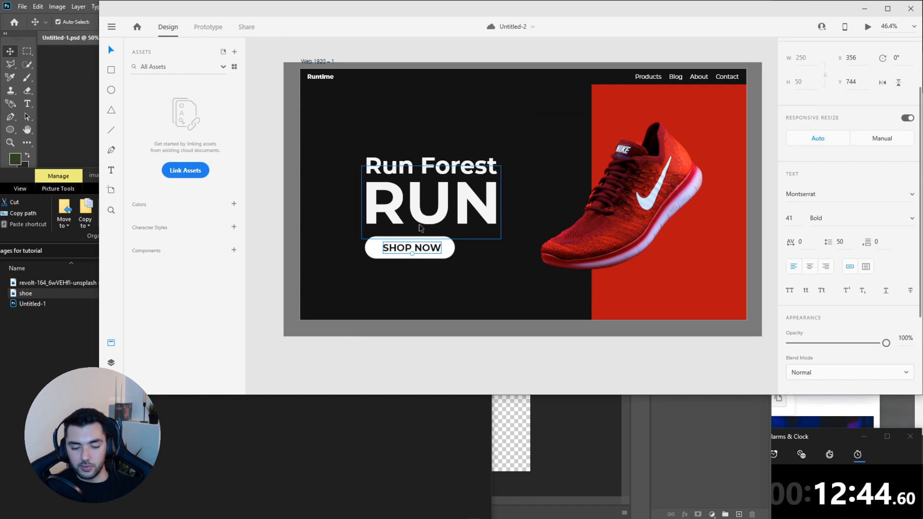
left_click(422, 282)
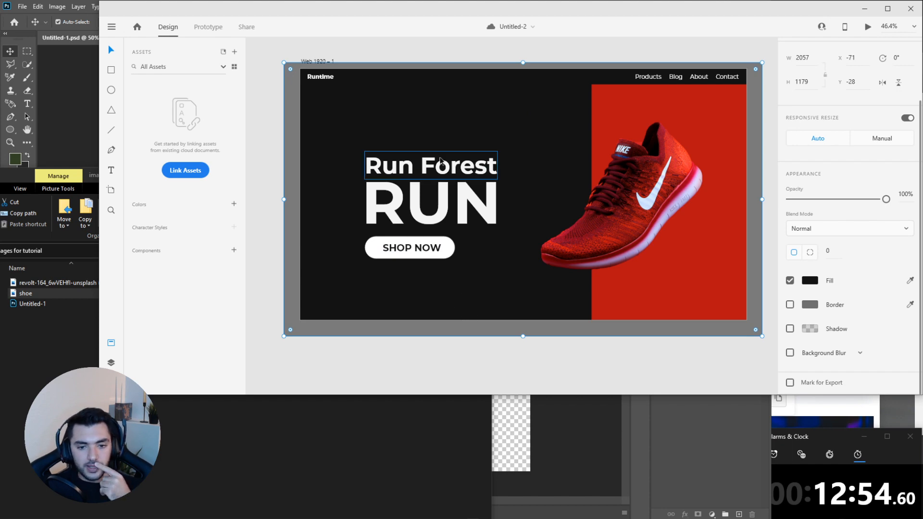
left_click(500, 348)
left_click_drag(504, 344, 480, 350)
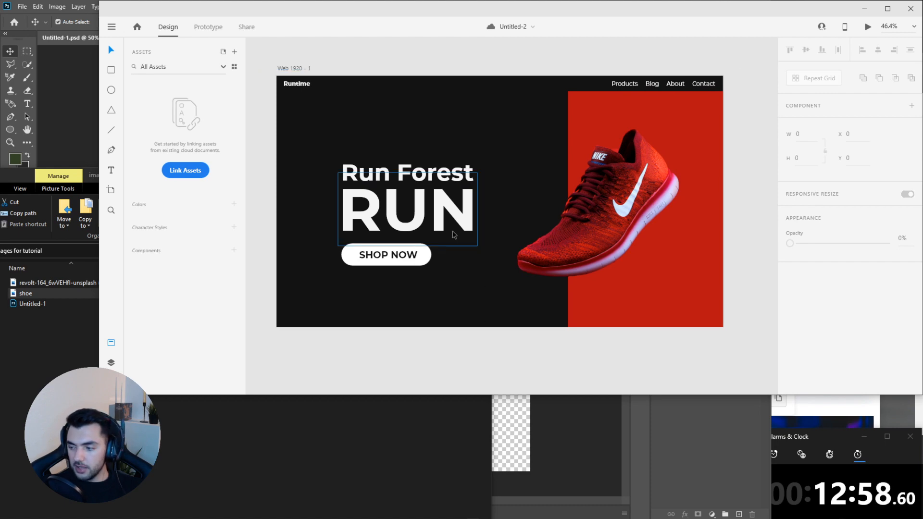
left_click(454, 193)
left_click(405, 288)
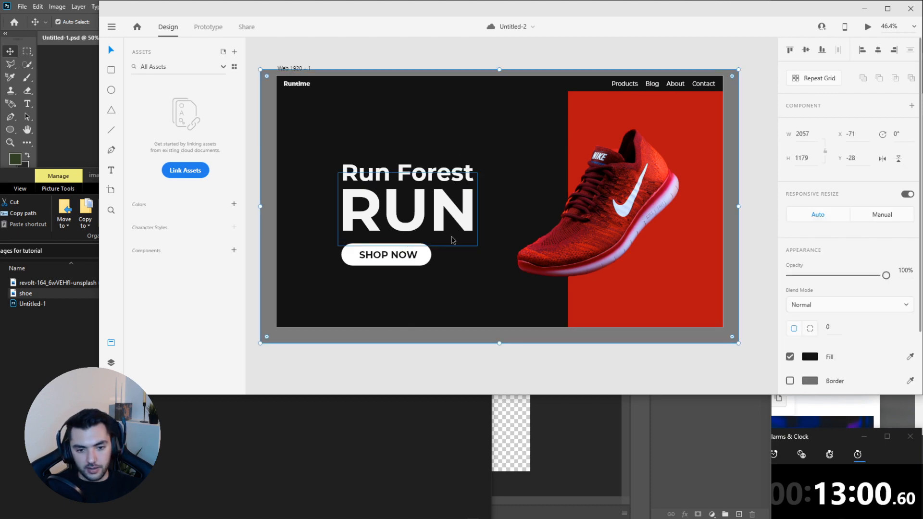
scroll(454, 247, "down", 4)
scroll(454, 251, "up", 3)
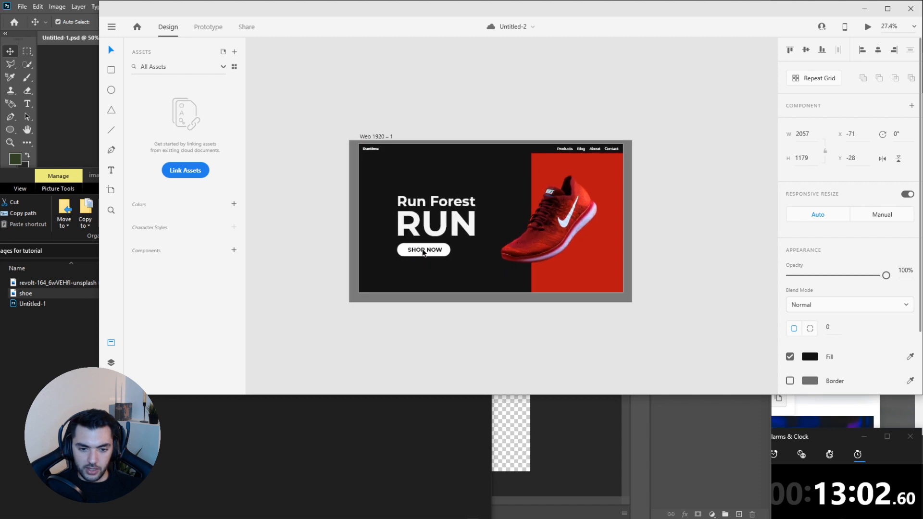
scroll(502, 220, "up", 2)
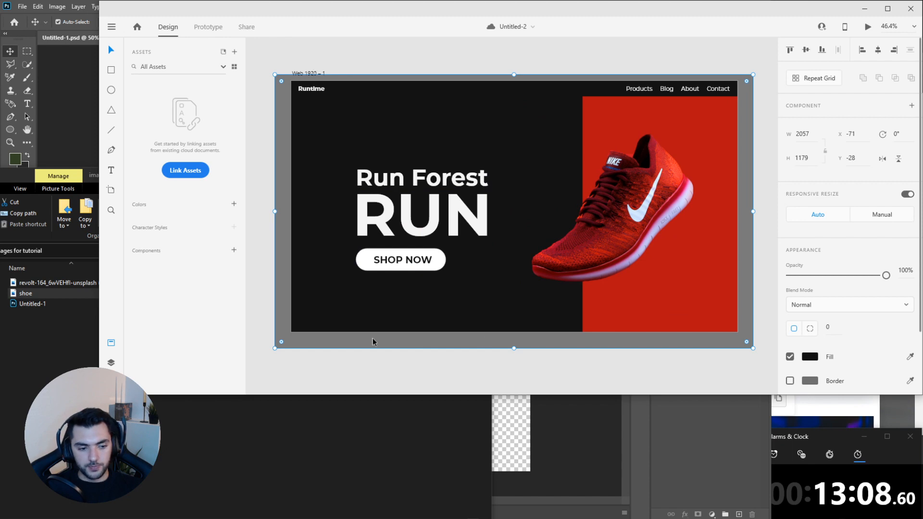
Switch to Unsplash in the browser, close the red sneaker photo and search for "runners".
left_click(919, 412)
scroll(631, 116, "up", 2)
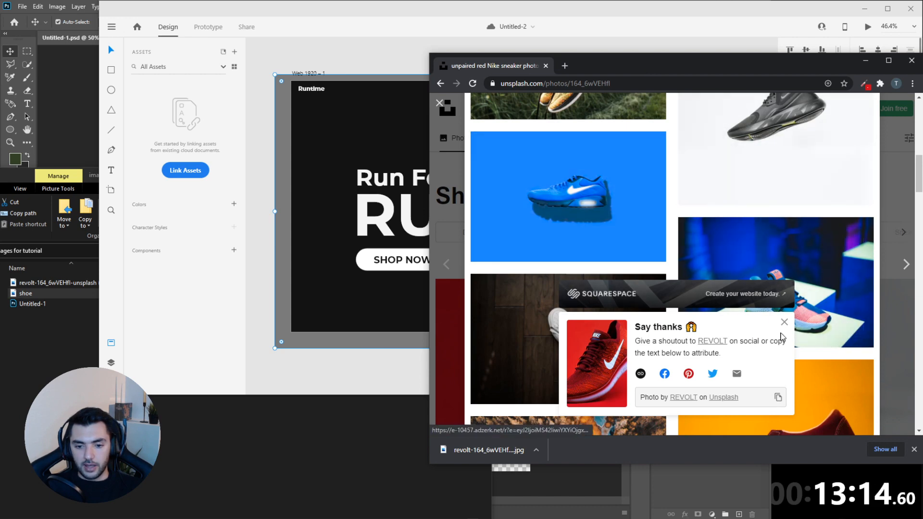
scroll(673, 192, "up", 5)
scroll(682, 194, "up", 3)
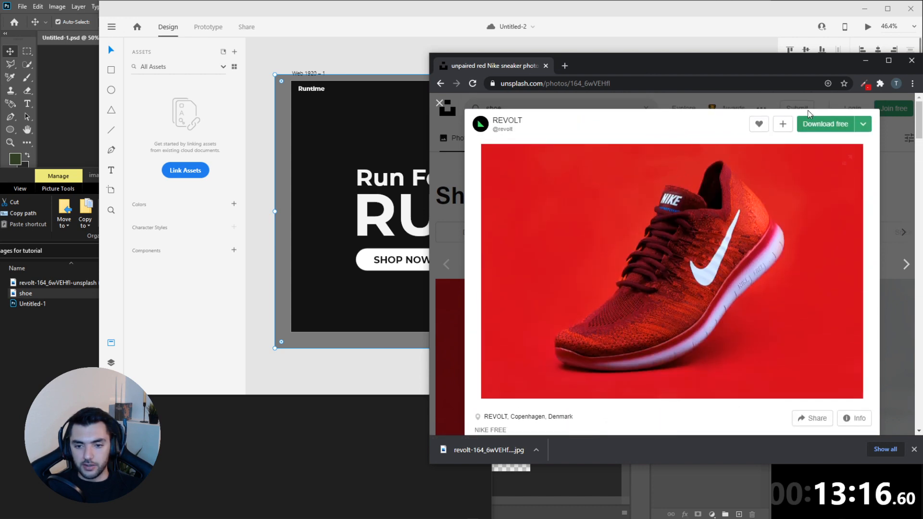
key("Escape")
left_click(591, 114)
key("ctrl+a")
type("runners")
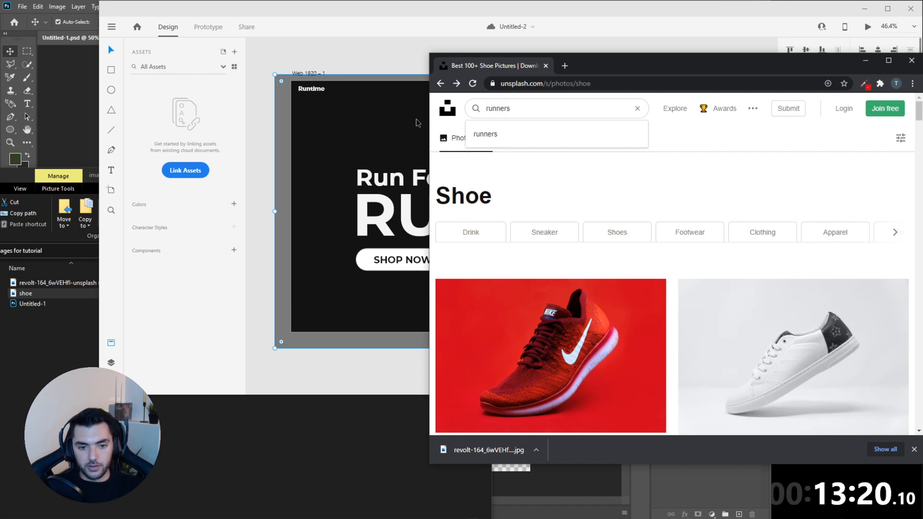
key("Return")
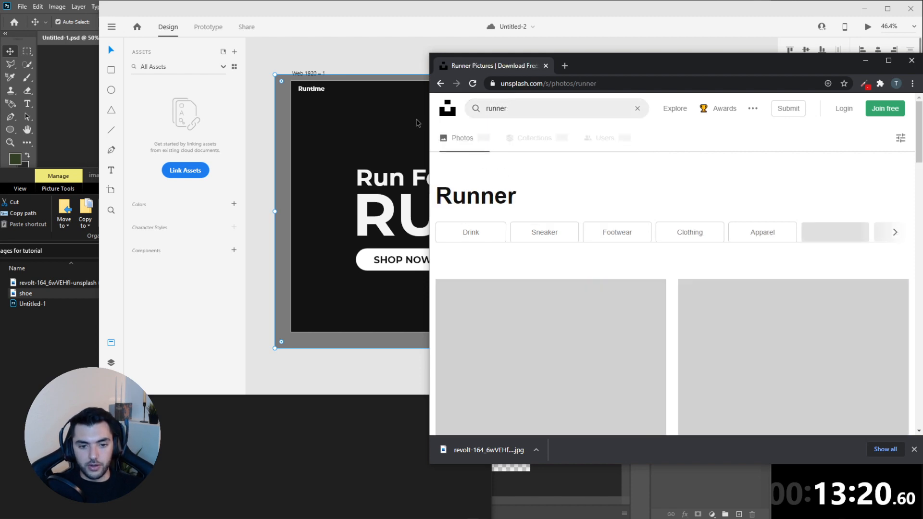
Look through the runner photo results in a wider browser window and move that window down to uncover the web design.
scroll(637, 261, "down", 4)
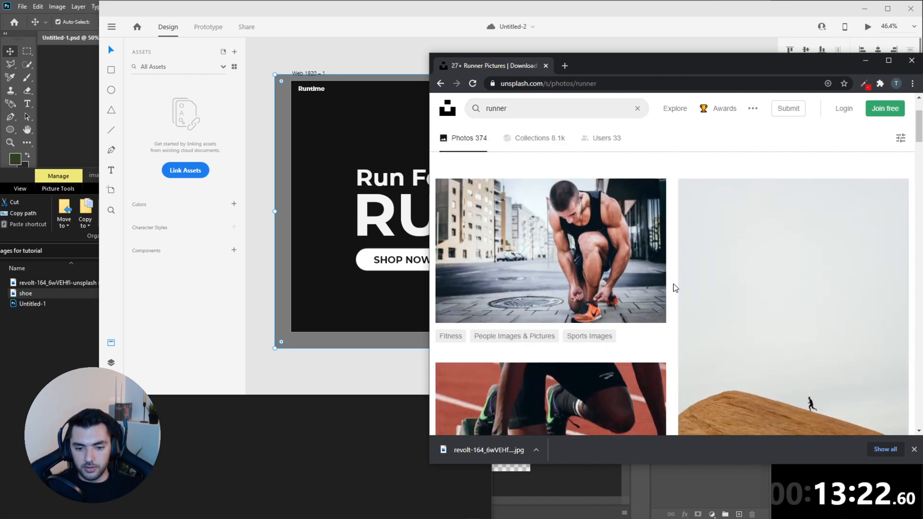
scroll(676, 288, "down", 12)
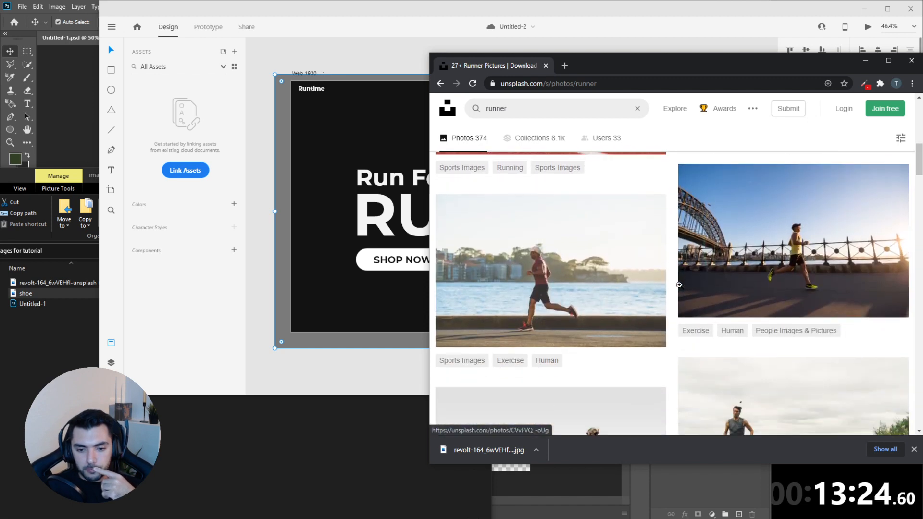
scroll(680, 290, "down", 8)
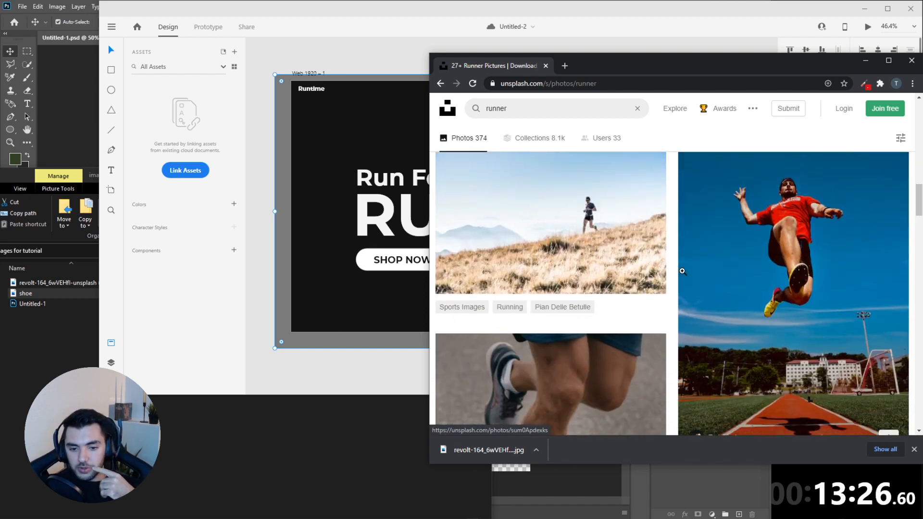
scroll(679, 267, "down", 10)
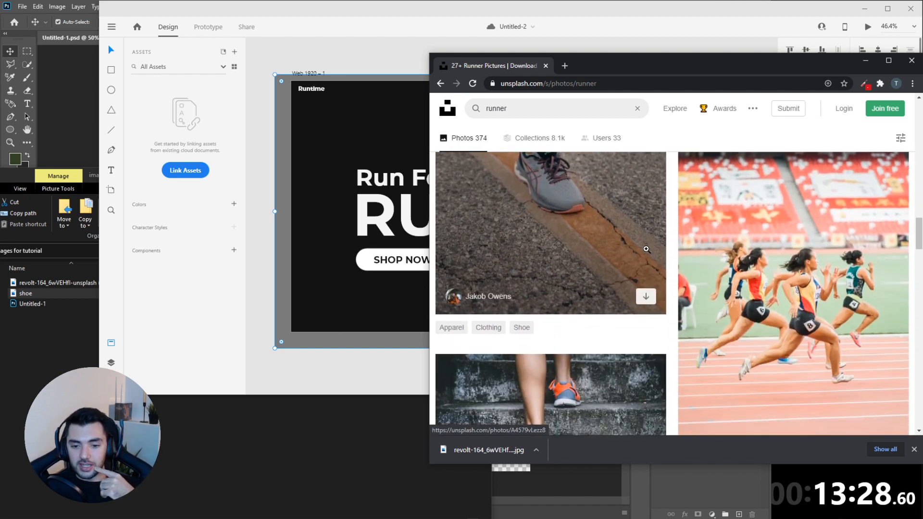
scroll(645, 253, "up", 5)
scroll(645, 254, "down", 1)
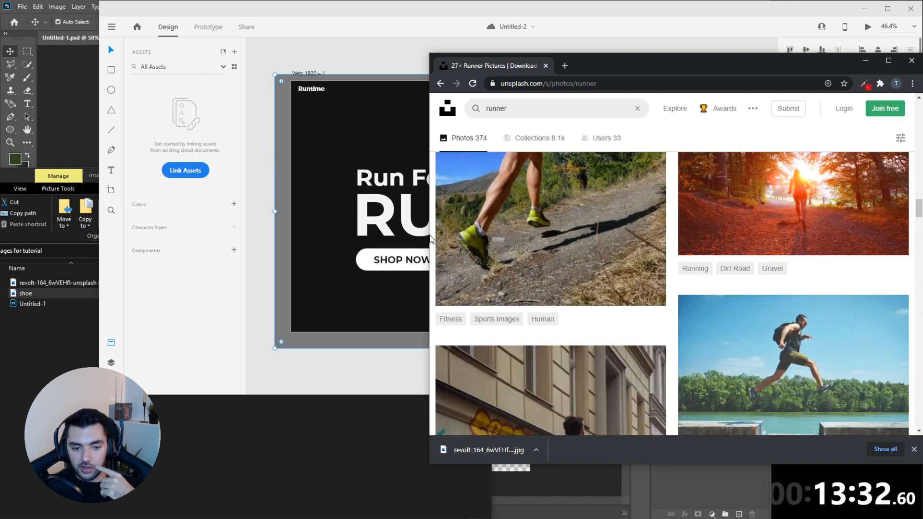
left_click_drag(431, 239, 183, 237)
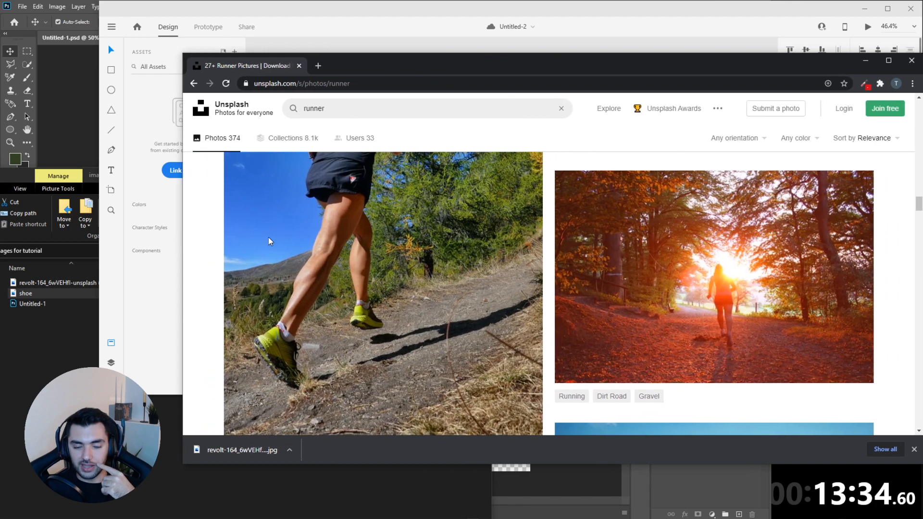
scroll(574, 265, "down", 5)
scroll(575, 265, "down", 8)
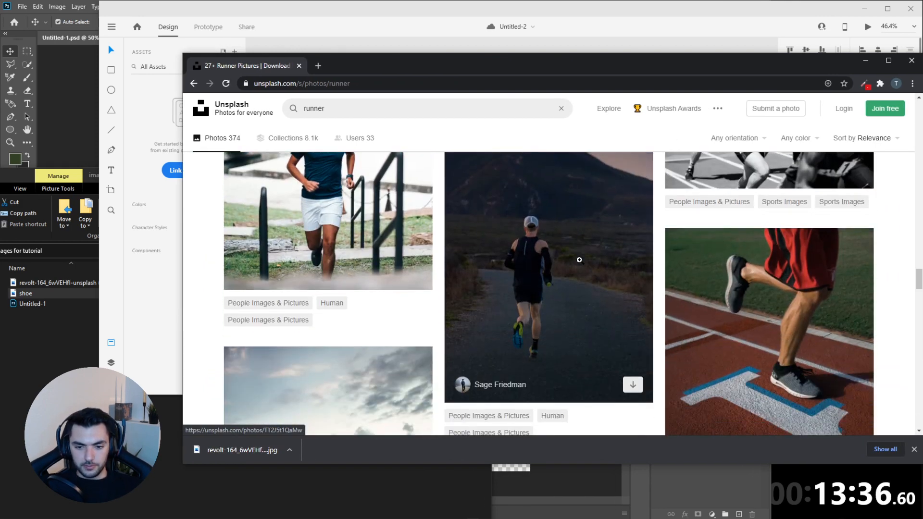
scroll(579, 260, "down", 10)
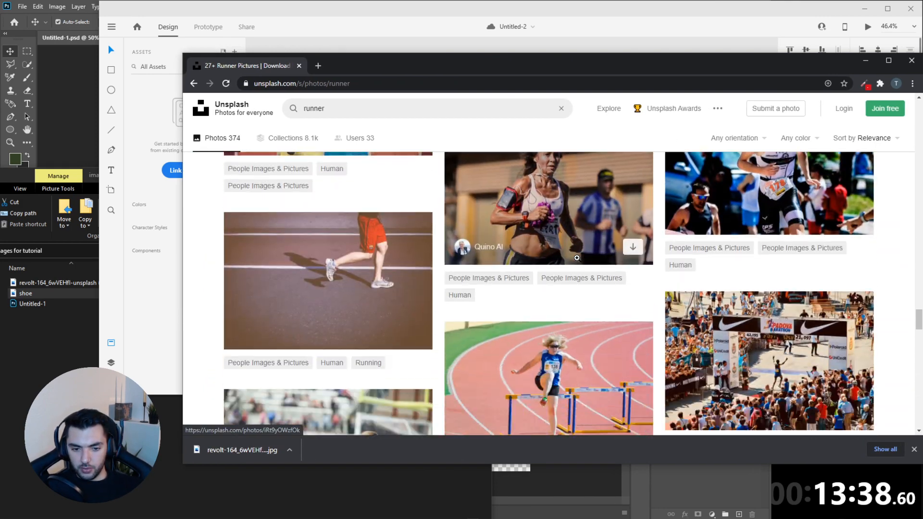
scroll(576, 258, "down", 3)
left_click_drag(579, 67, 536, 327)
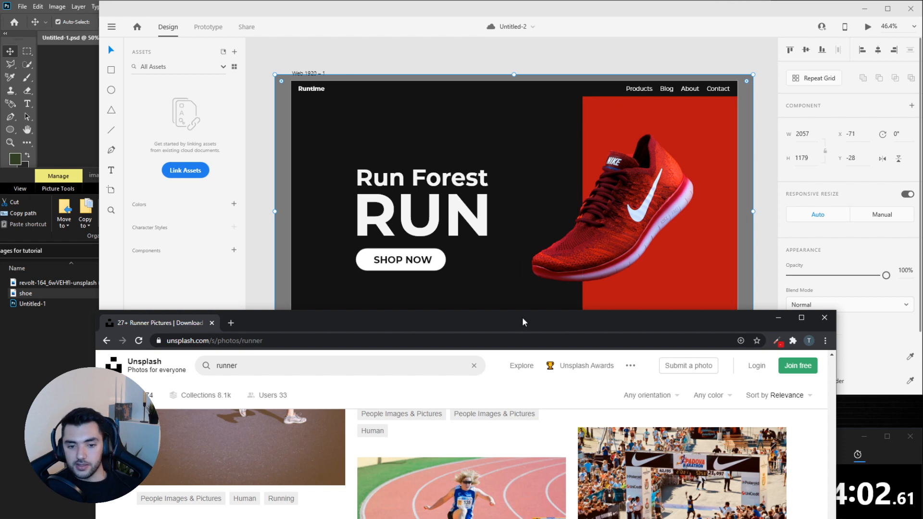
left_click_drag(522, 316, 521, 350)
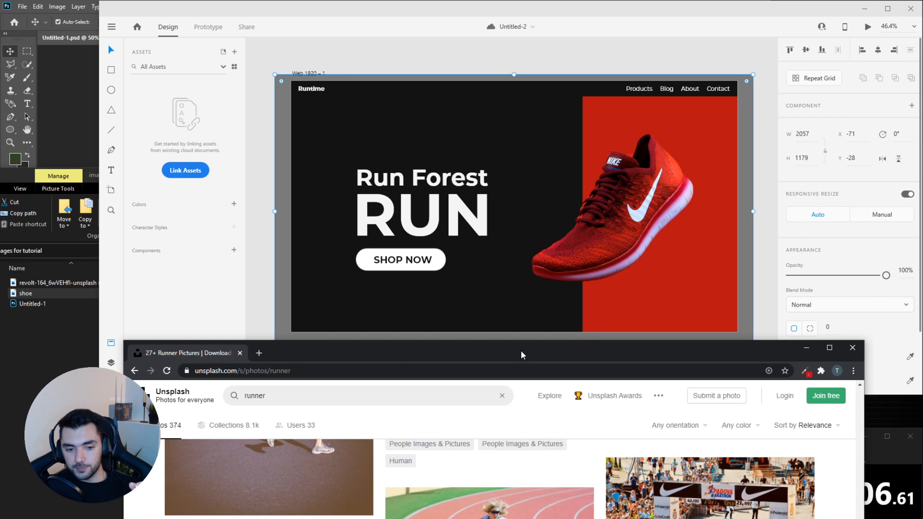
Try green fills #31FF00 and #87FE6B on the "SHOP NOW" button rectangle and return it to white.
left_click(400, 259)
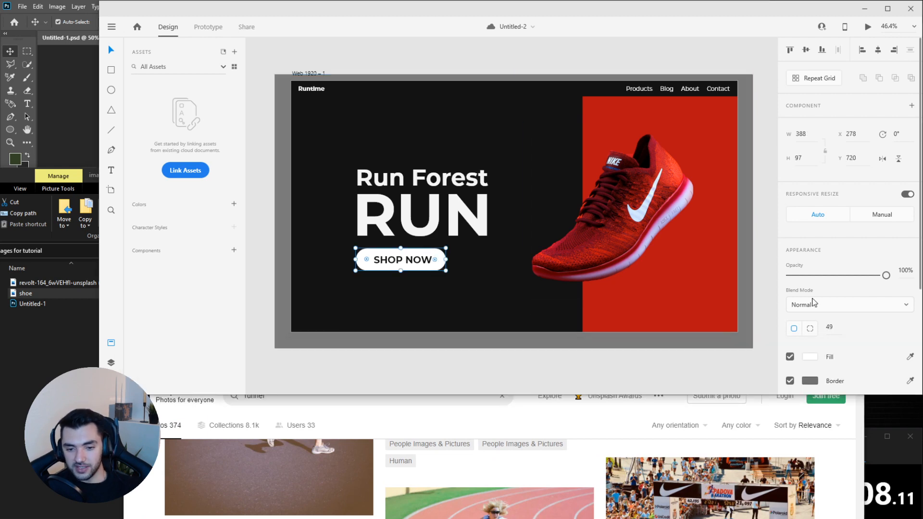
left_click(812, 356)
left_click(758, 307)
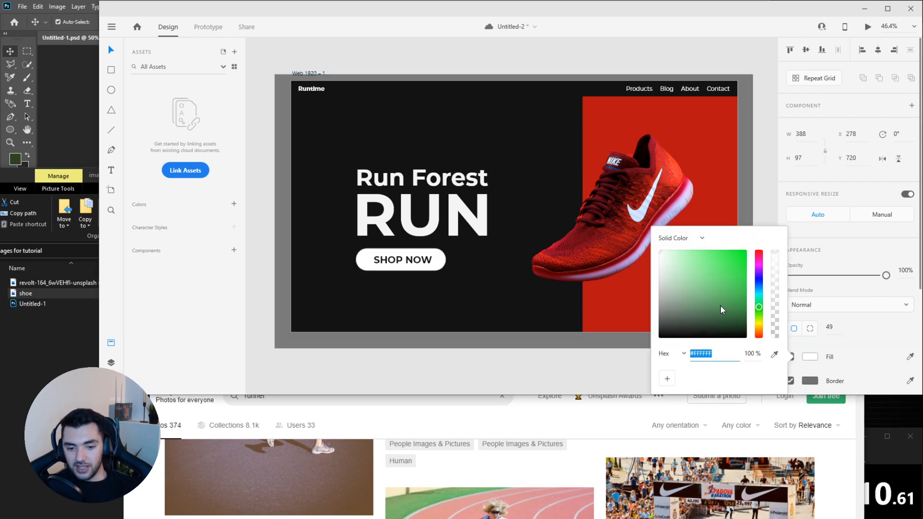
left_click_drag(702, 293, 743, 250)
left_click_drag(758, 308, 761, 311)
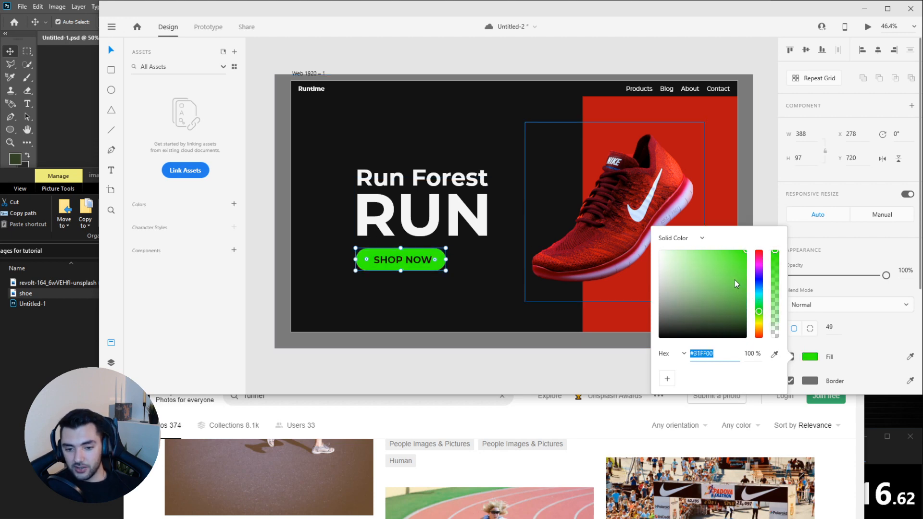
left_click_drag(734, 280, 711, 255)
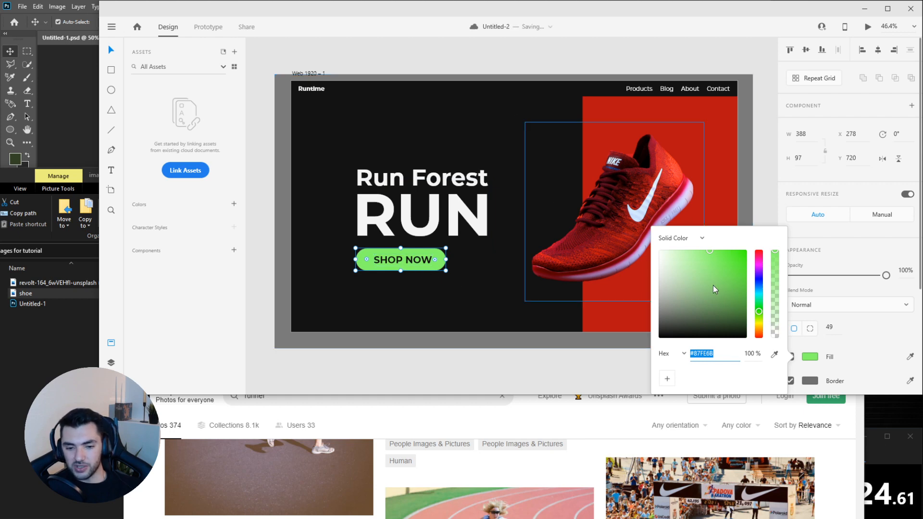
left_click_drag(694, 255, 639, 251)
left_click(539, 288)
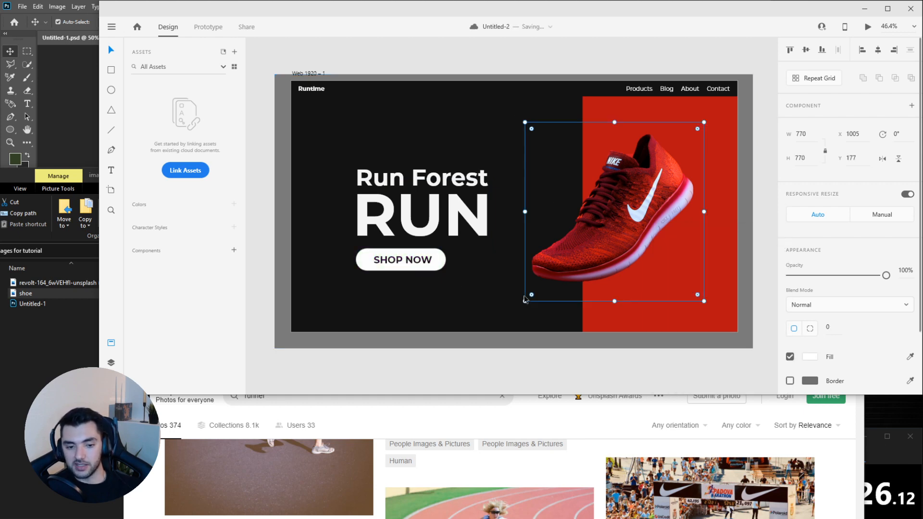
left_click(514, 321)
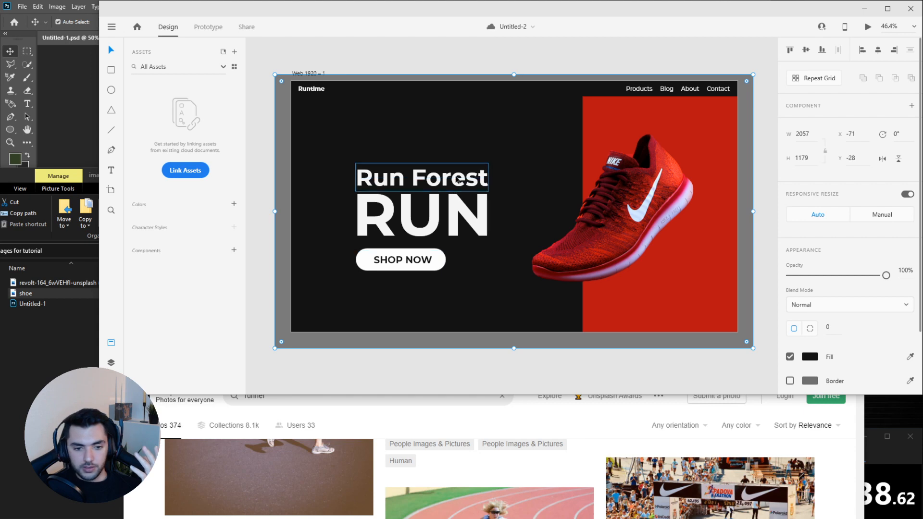
Move the "Run Forest" and "RUN" headlines and the "SHOP NOW" button slightly up and toward the sneaker.
left_click_drag(457, 174, 463, 166)
left_click_drag(451, 219, 456, 212)
mouse_move(445, 261)
left_mouse_down()
mouse_move(451, 250)
mouse_move(430, 262)
mouse_move(438, 244)
mouse_move(431, 249)
left_mouse_up()
left_click(498, 289)
left_click(456, 271)
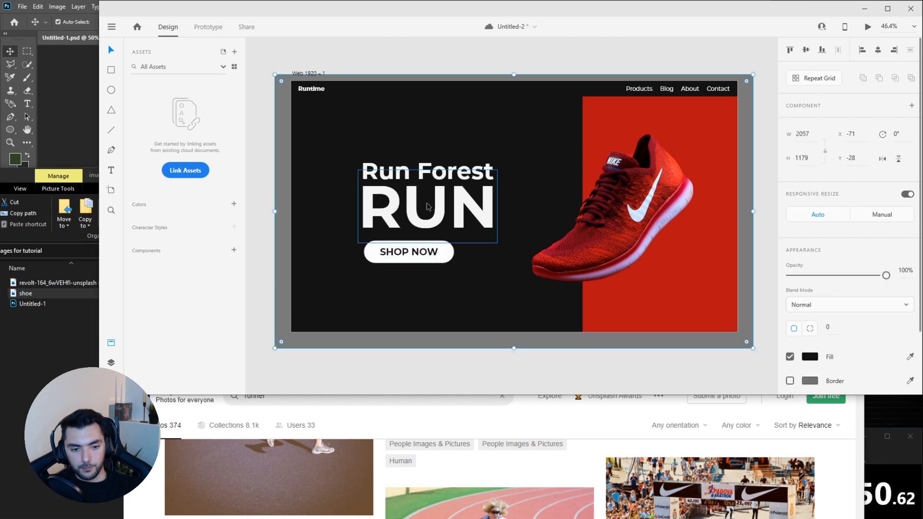
Shift the "RUN" and "Run Forest" texts slightly right to line up with the left edge of the shop button.
left_click_drag(430, 212, 434, 204)
left_click(428, 151)
left_click_drag(435, 169, 439, 169)
left_click(470, 153)
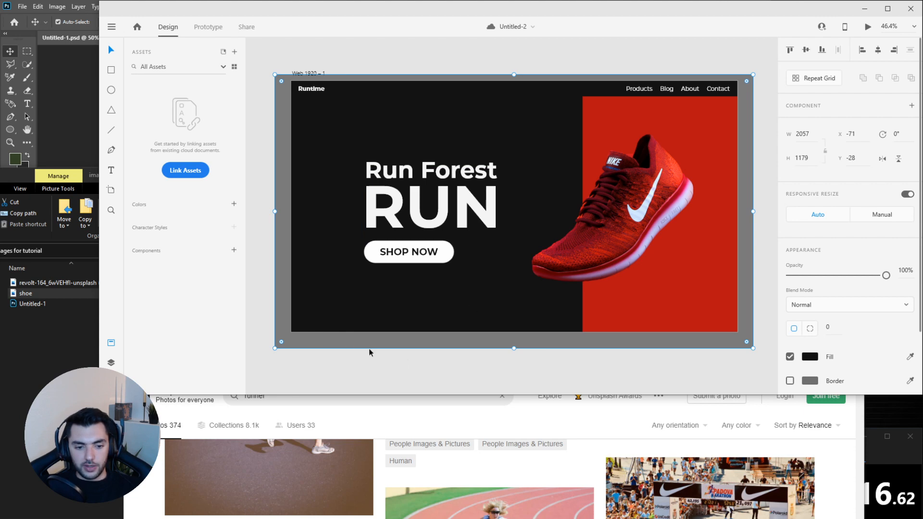
Bring the Unsplash browser window and the Alarms & Clock stopwatch to the front.
left_click(619, 421)
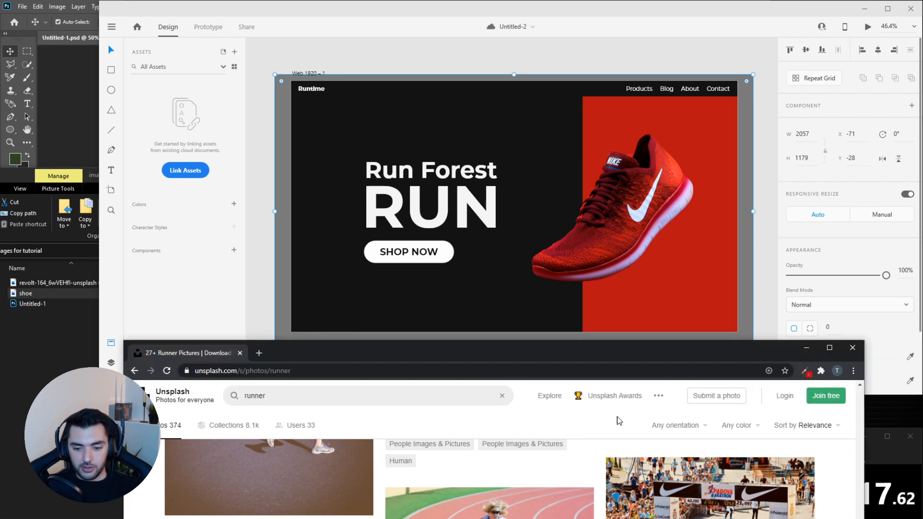
left_click(878, 457)
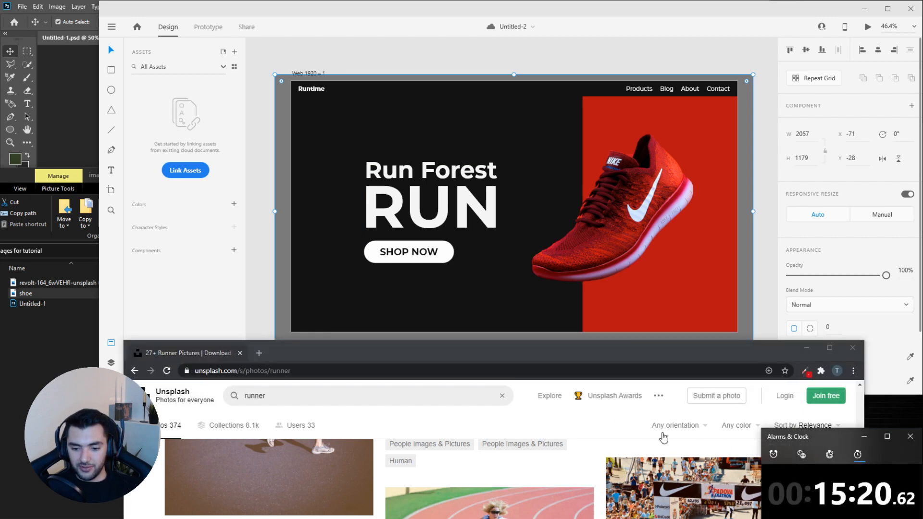
Enlarge the Unsplash browser window over the design and look through the "runner" photo results for a suitable image.
left_click(507, 418)
scroll(493, 433, "down", 5)
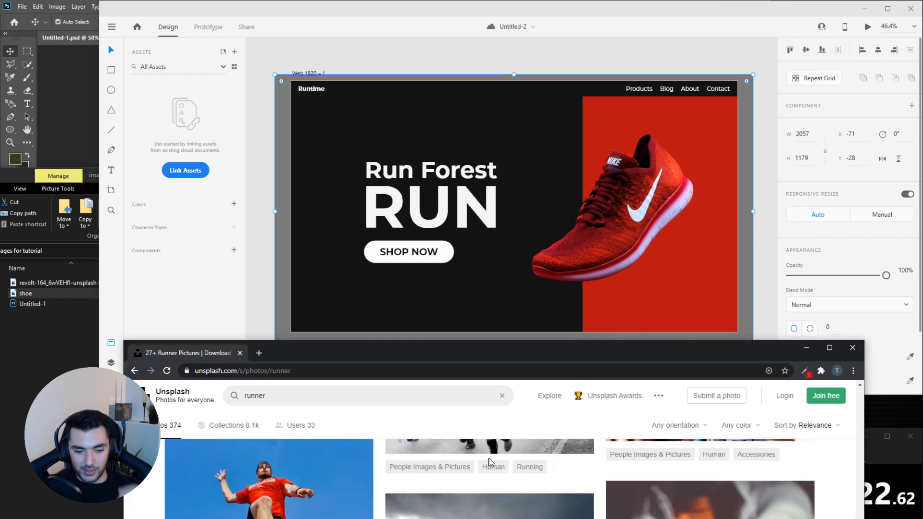
scroll(490, 467, "down", 6)
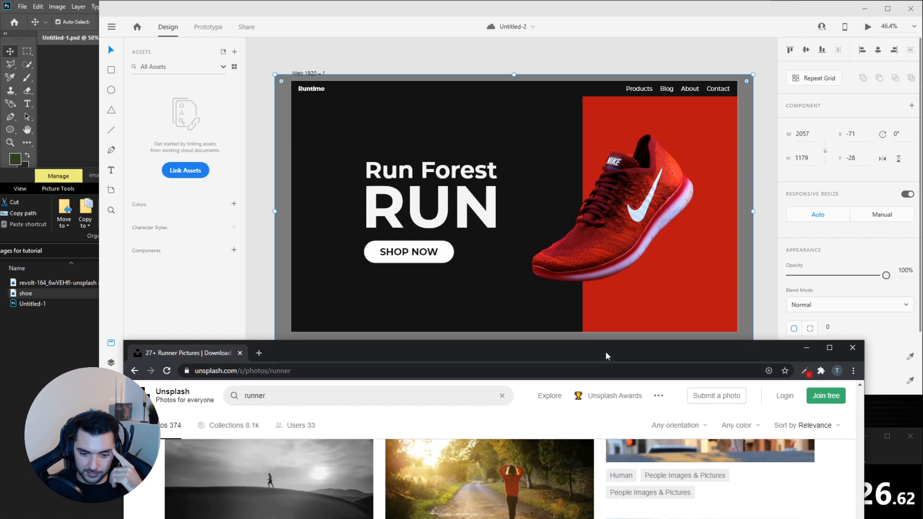
left_click_drag(607, 354, 596, 139)
scroll(550, 345, "down", 15)
scroll(549, 344, "down", 10)
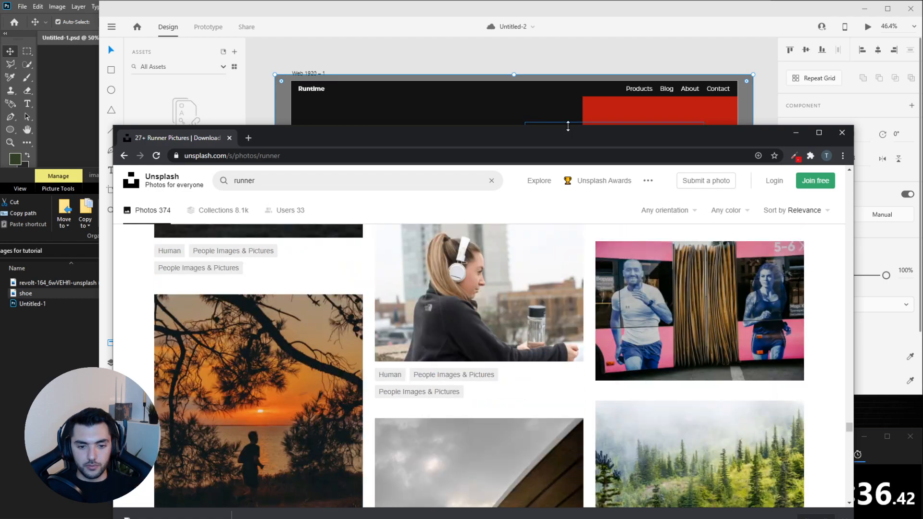
left_click_drag(569, 126, 566, 30)
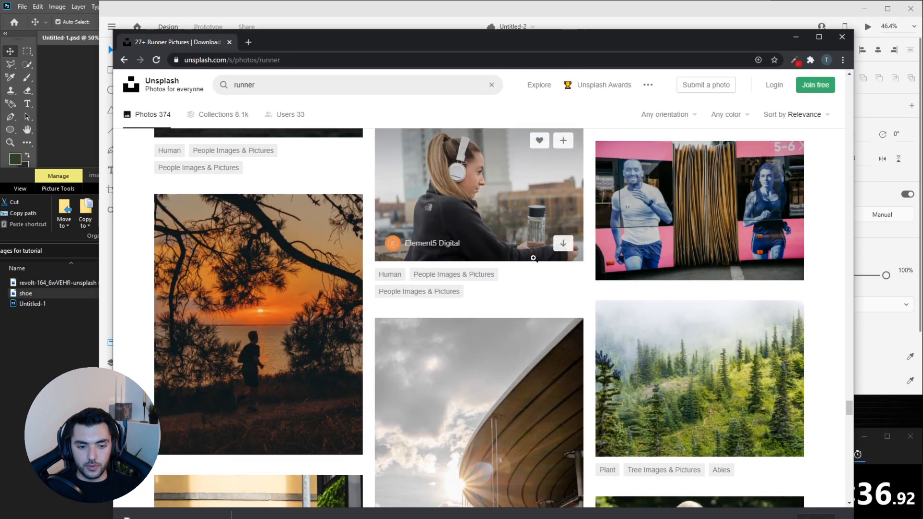
scroll(542, 216, "down", 20)
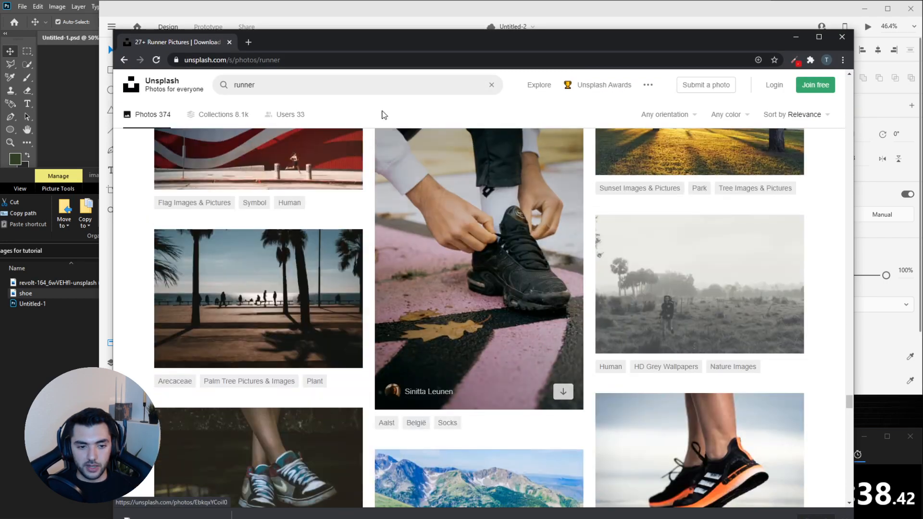
Search Unsplash for "runners" and look through the photos for a suitable image.
left_click(330, 87)
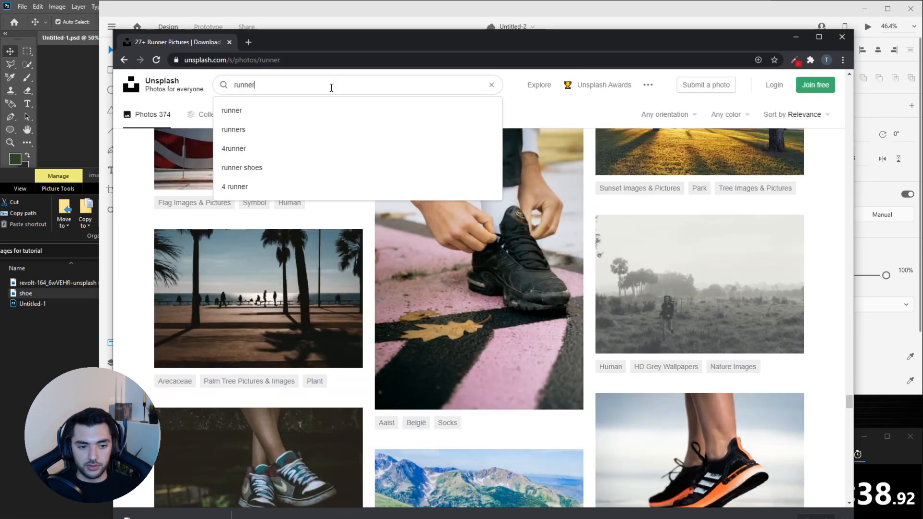
type("s")
key("Return")
scroll(331, 88, "down", 2)
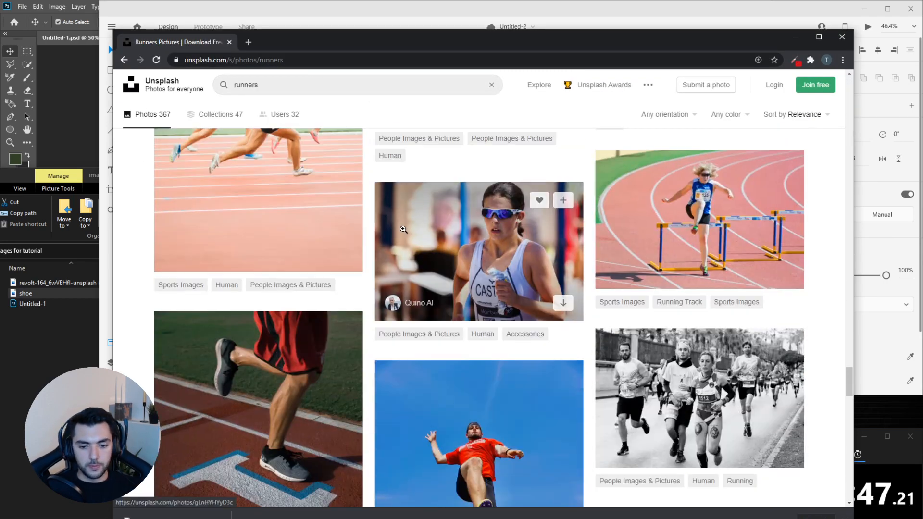
scroll(402, 231, "down", 5)
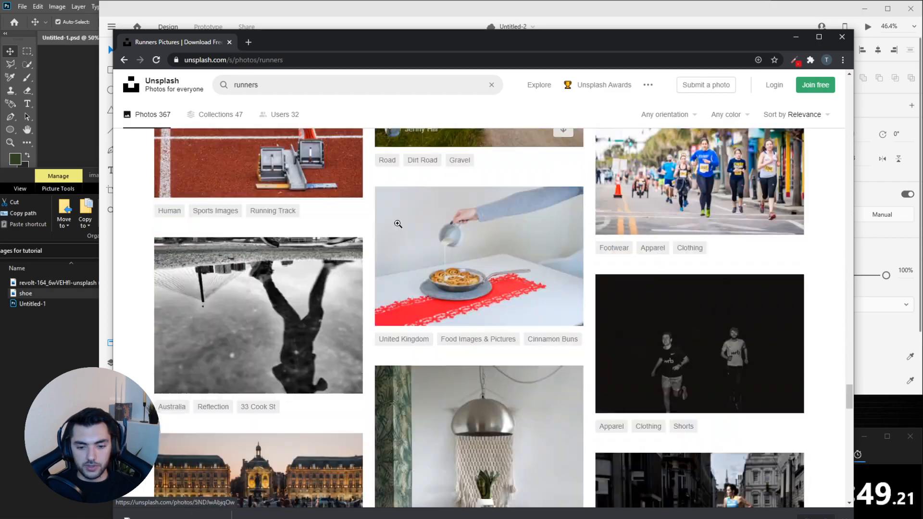
scroll(408, 212, "down", 5)
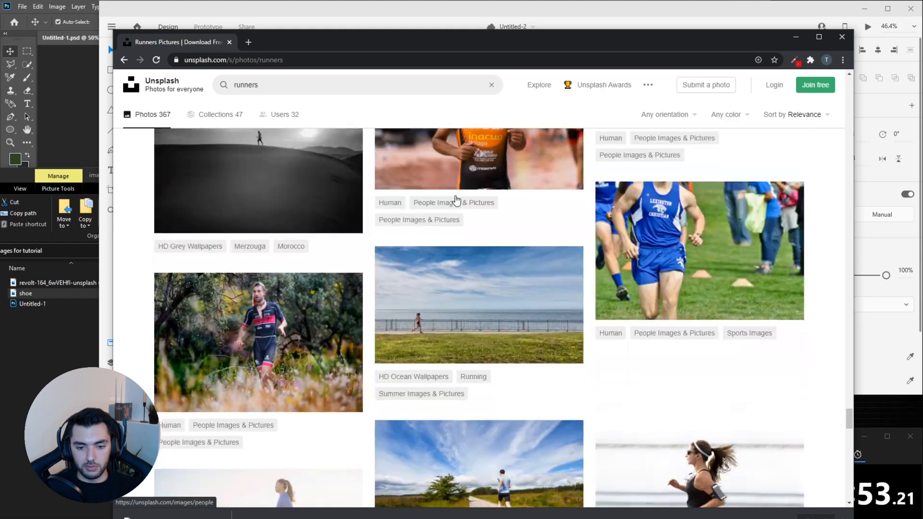
scroll(456, 200, "up", 10)
scroll(453, 192, "down", 5)
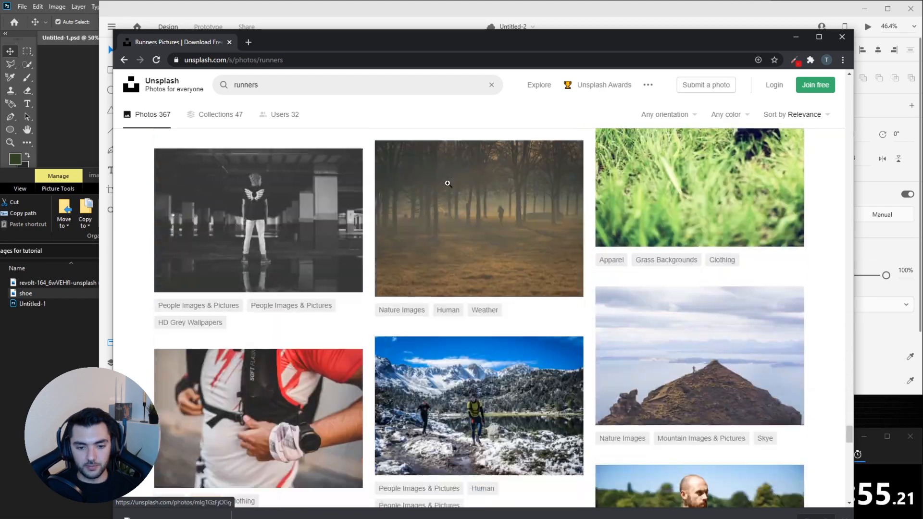
scroll(447, 183, "down", 4)
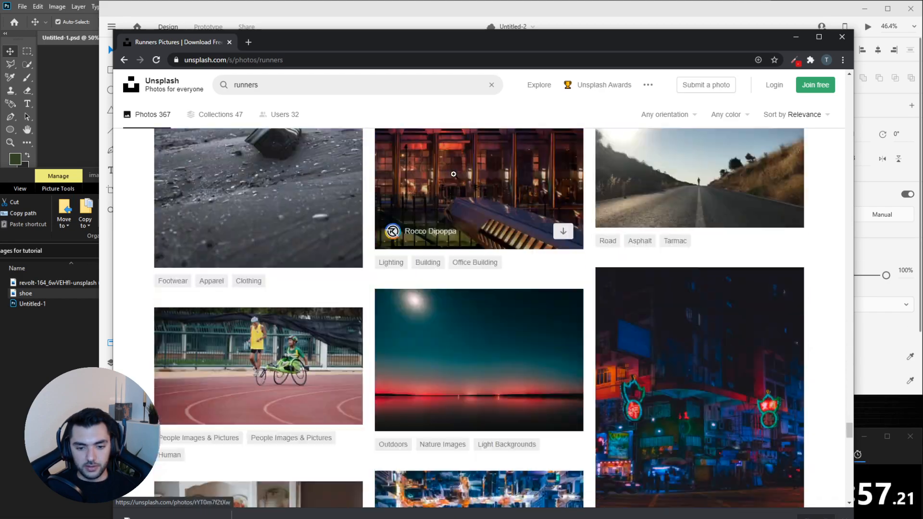
scroll(456, 164, "down", 5)
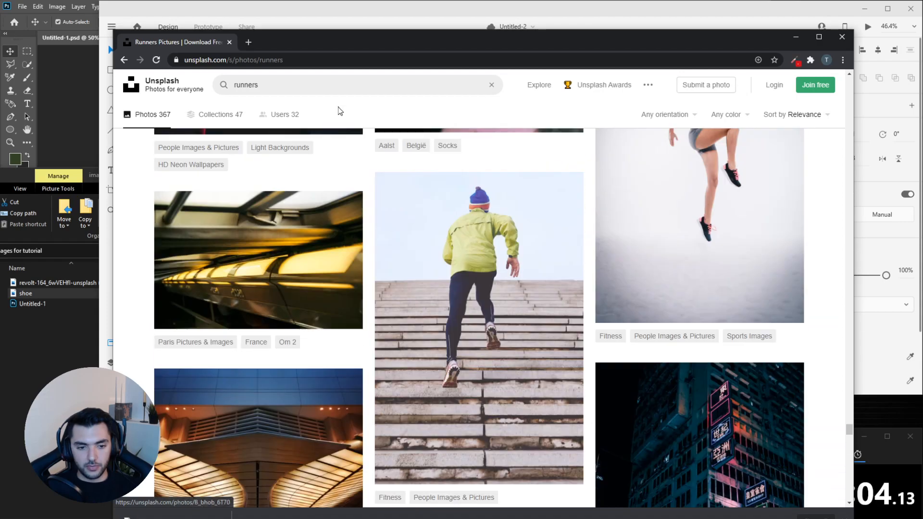
Search Unsplash for "running" and browse the photos for a dark image that suits the design.
left_click(262, 85)
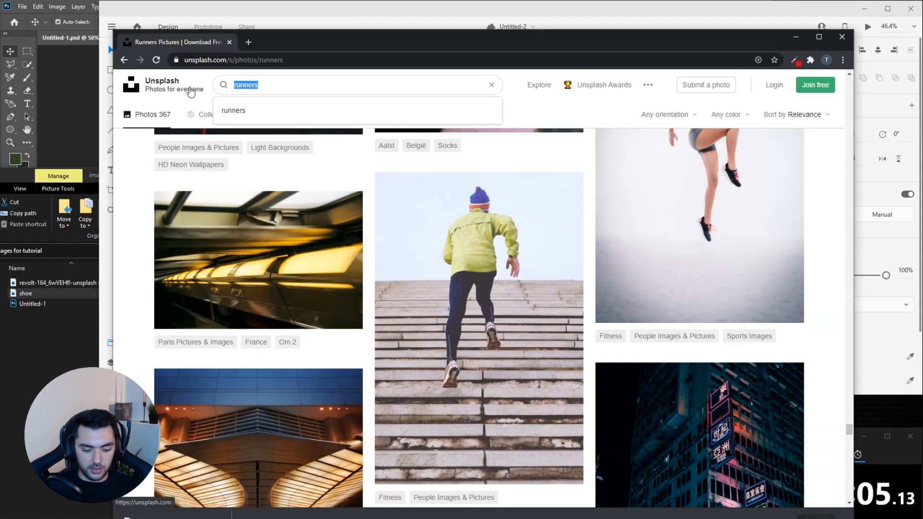
type("ng")
key("Return")
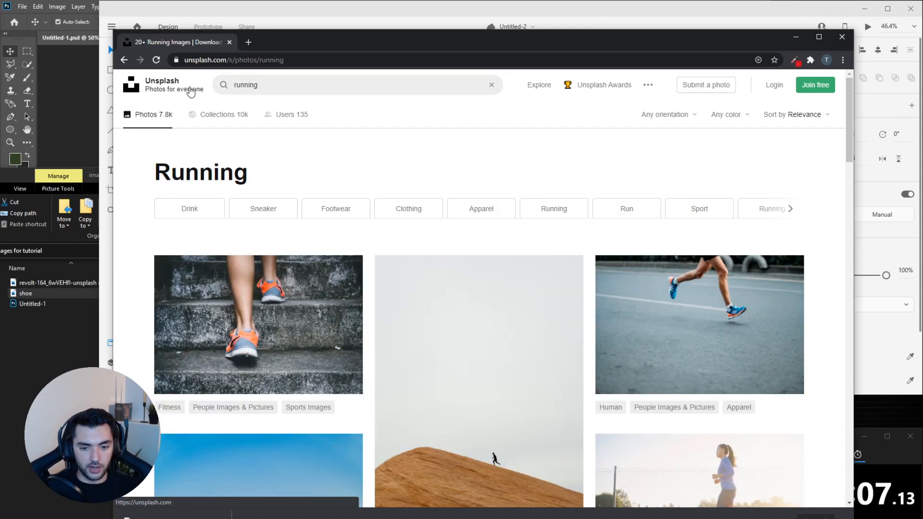
scroll(426, 231, "down", 10)
scroll(426, 231, "down", 5)
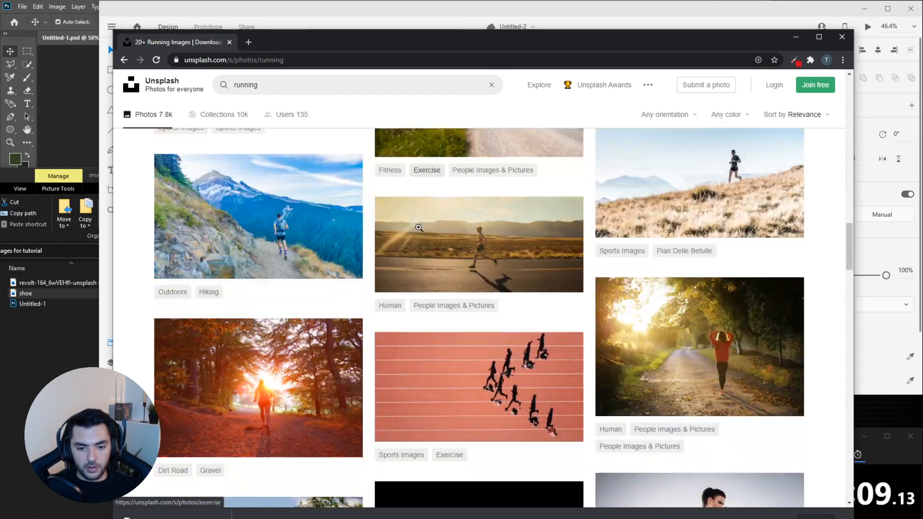
scroll(419, 228, "down", 8)
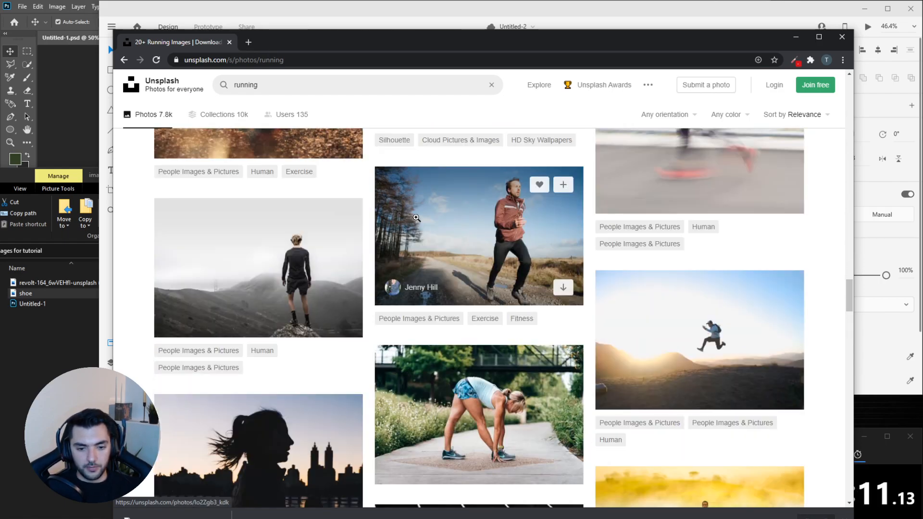
scroll(416, 218, "down", 5)
scroll(418, 219, "down", 10)
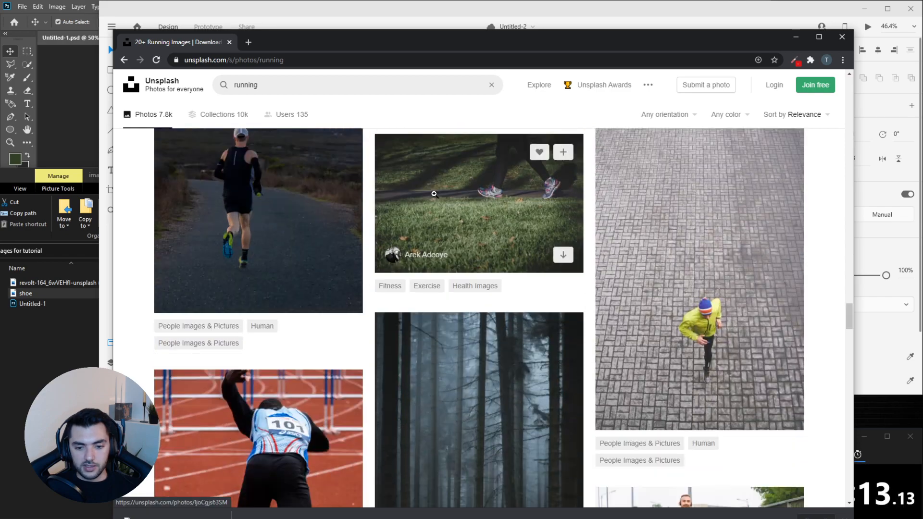
scroll(436, 202, "down", 20)
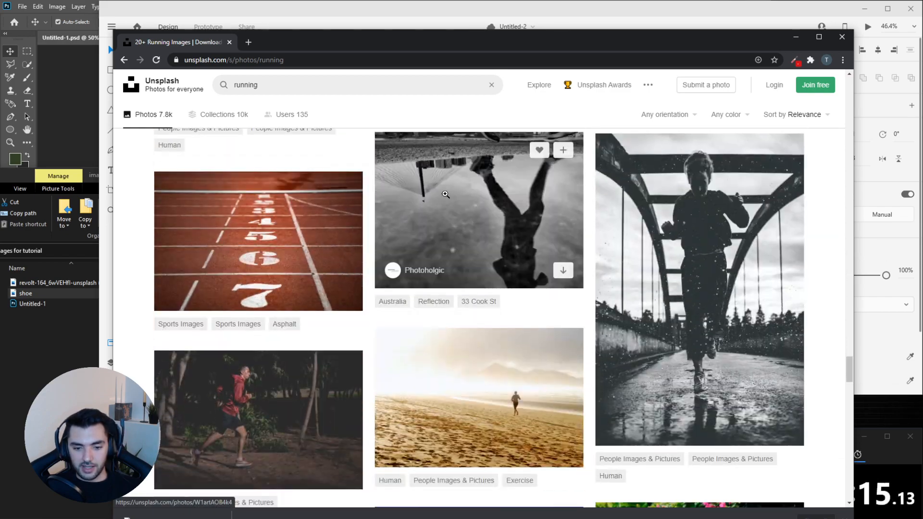
scroll(453, 191, "down", 10)
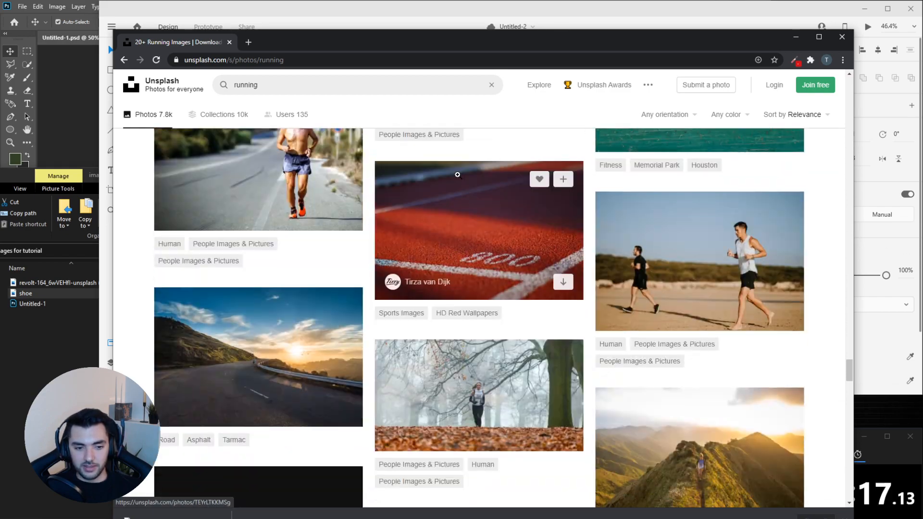
scroll(454, 186, "down", 8)
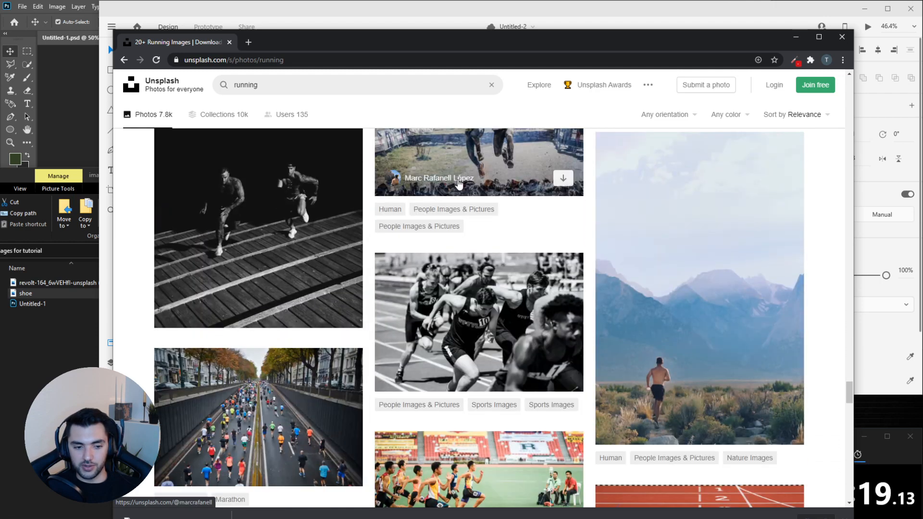
scroll(315, 247, "up", 1)
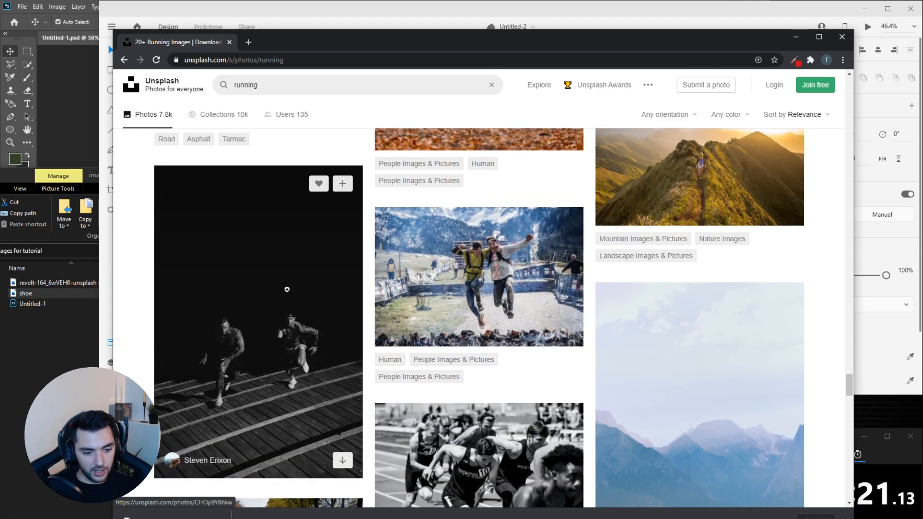
Download the dark grayscale photo of two men racing at 2400 x 3600 px and put it in the "images for tutorial" folder.
left_click(263, 252)
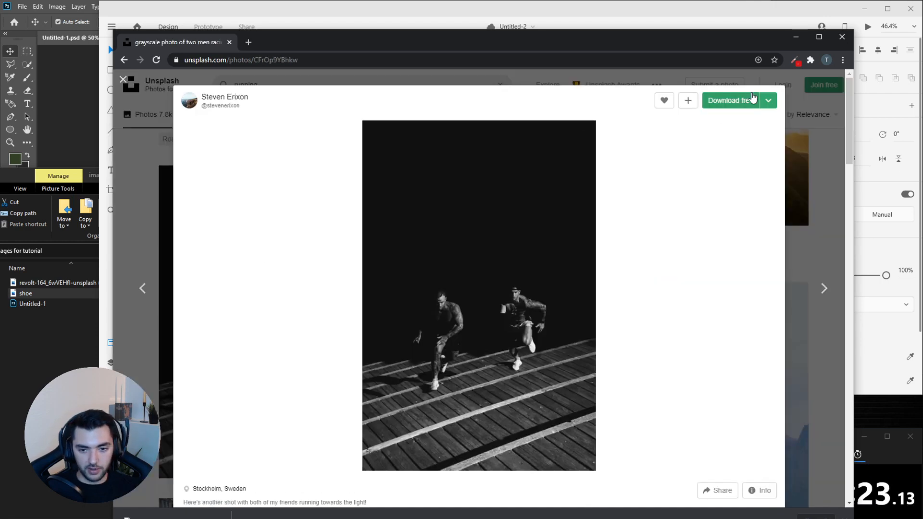
left_click(768, 100)
left_click(735, 162)
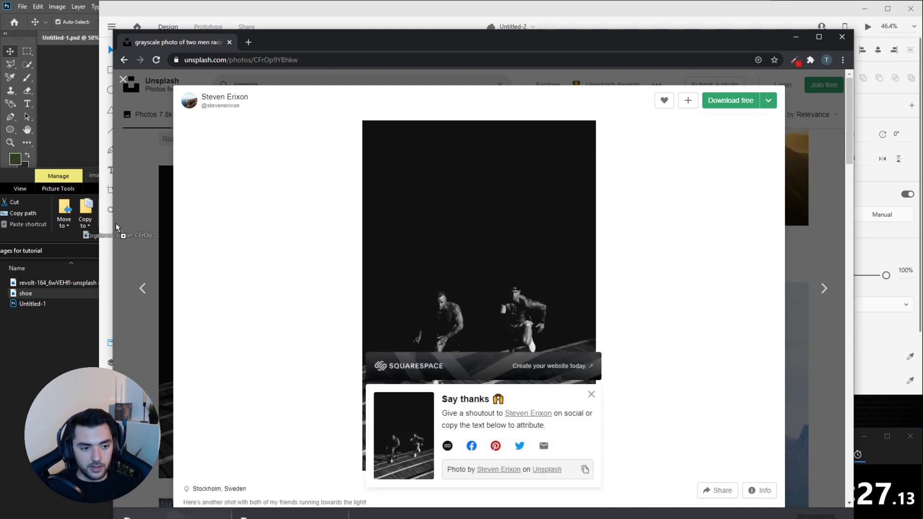
left_click(85, 241)
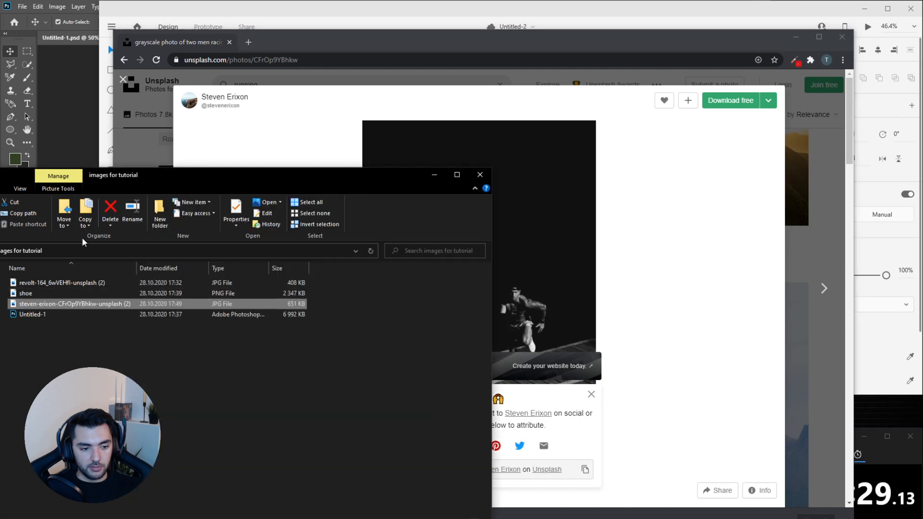
Switch to Photoshop and open the downloaded runners JPG from the "images for tutorial" folder as a new document.
left_click(92, 103)
key("alt+Tab")
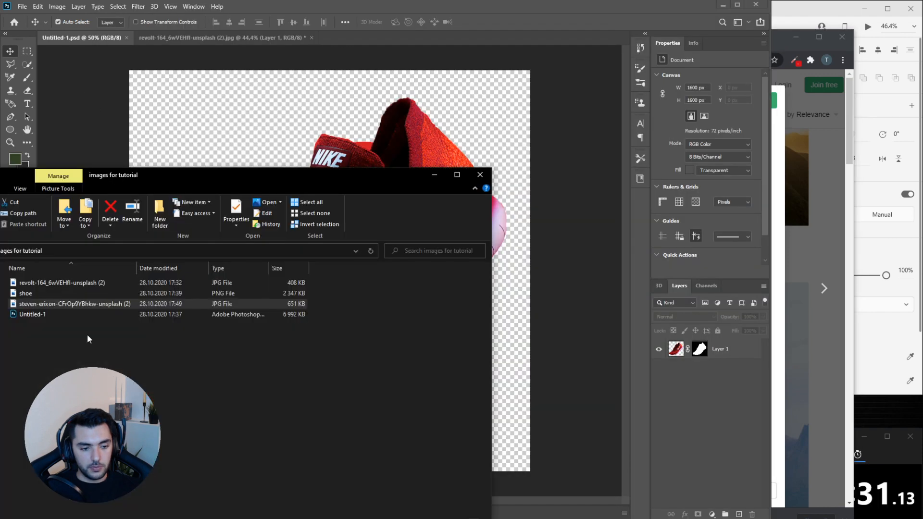
left_click_drag(66, 305, 346, 39)
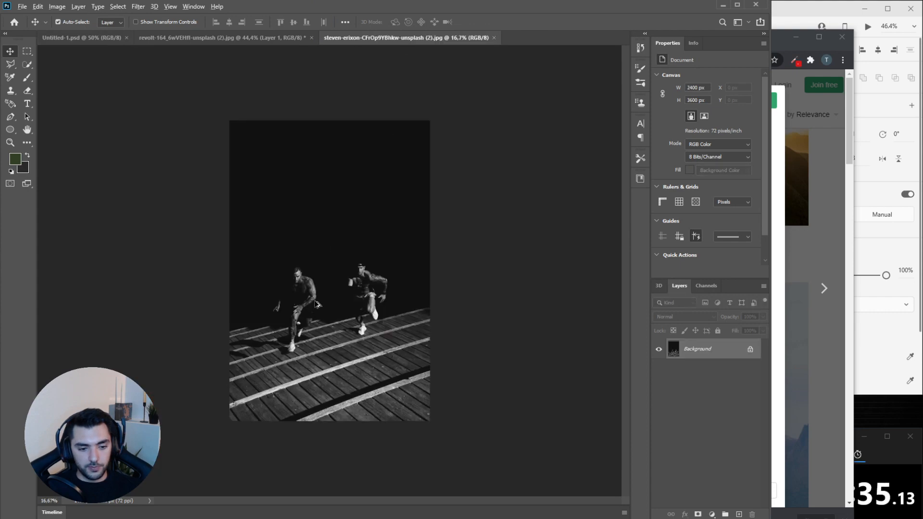
Select the white shoe on the front foot of the tattooed runner with the Quick Selection tool.
scroll(317, 304, "up", 10)
left_click_drag(369, 329, 379, 181)
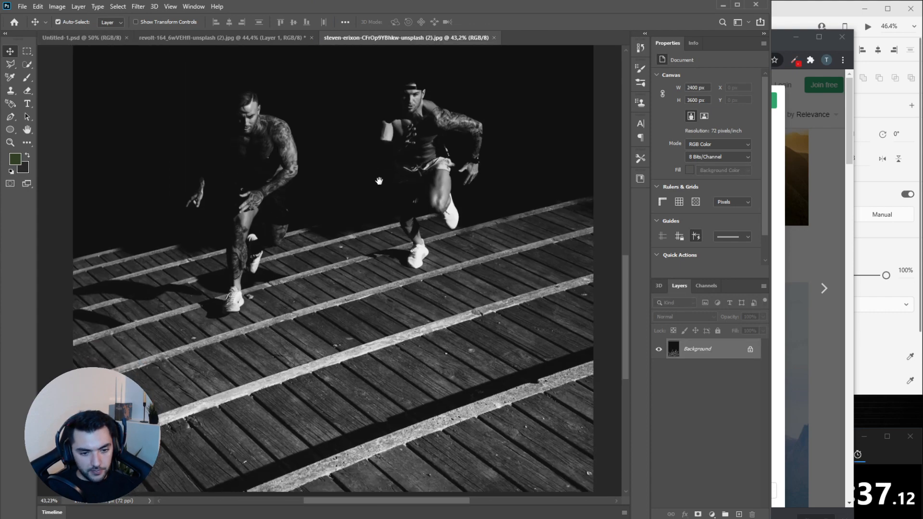
scroll(290, 288, "up", 10)
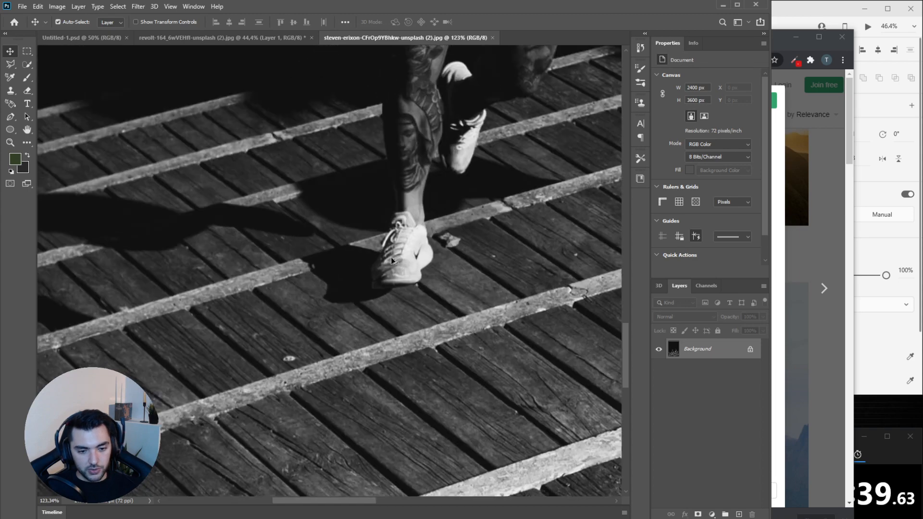
scroll(392, 260, "up", 2)
left_click_drag(396, 260, 275, 344)
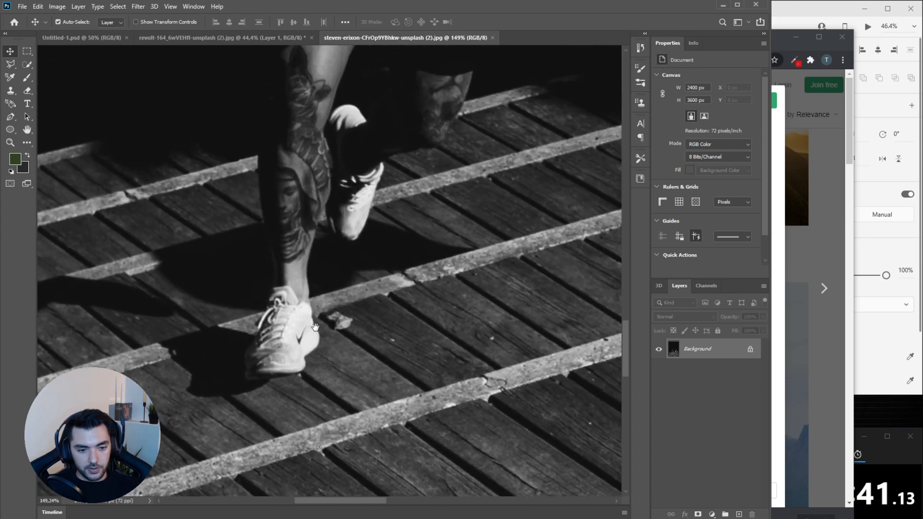
left_click(26, 64)
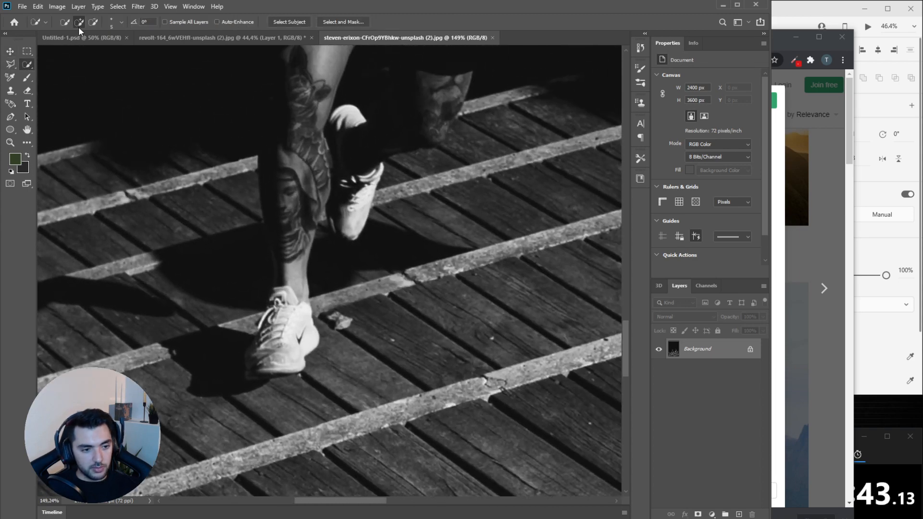
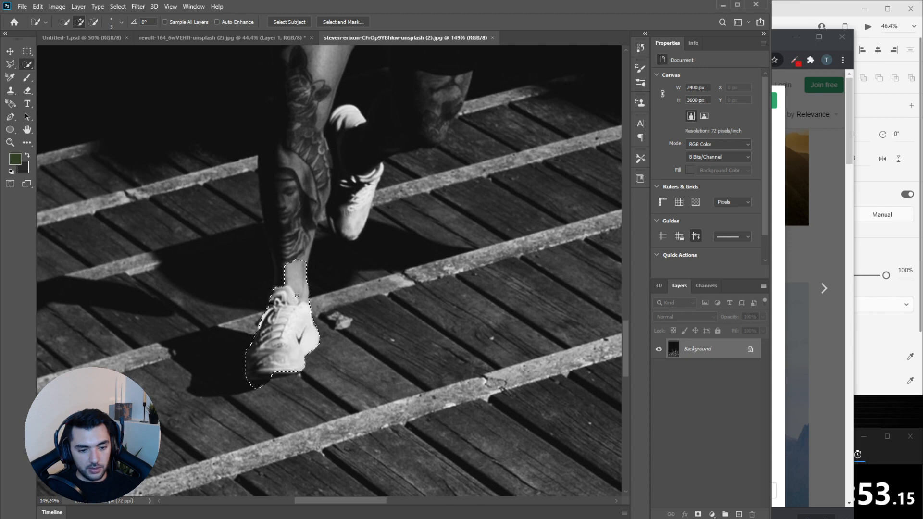
Subtract the shadow below the toe and the bare ankle from the front shoe selection.
left_click(93, 21)
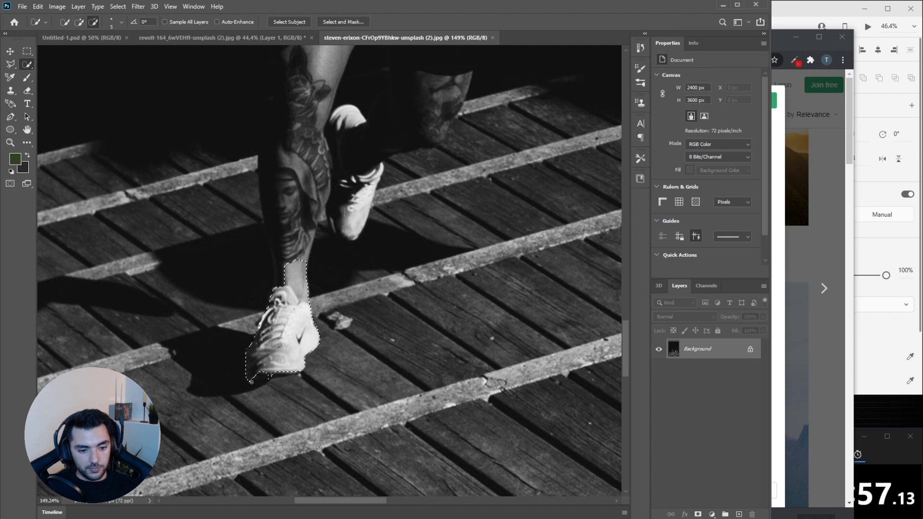
left_click_drag(251, 381, 255, 384)
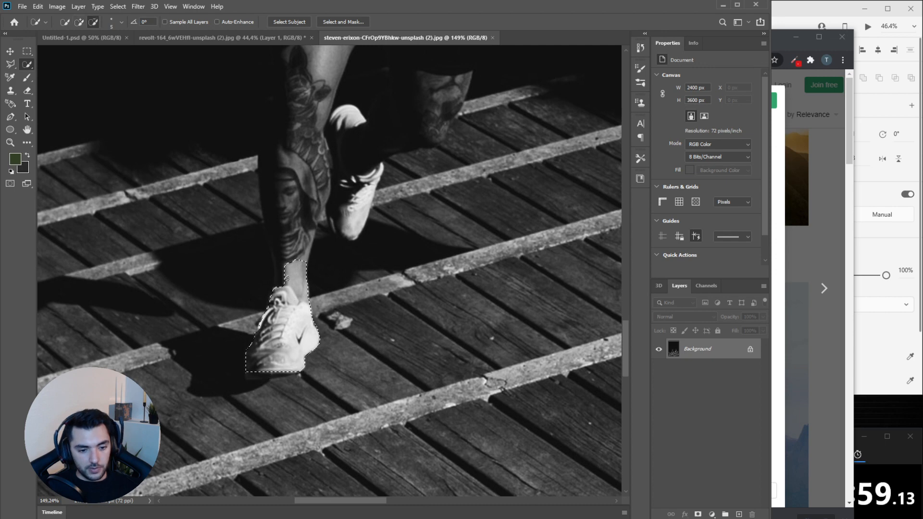
left_click_drag(296, 281, 299, 273)
Add the white shoe on the same runner's raised rear foot to the selection with Quick Selection.
scroll(295, 264, "up", 4)
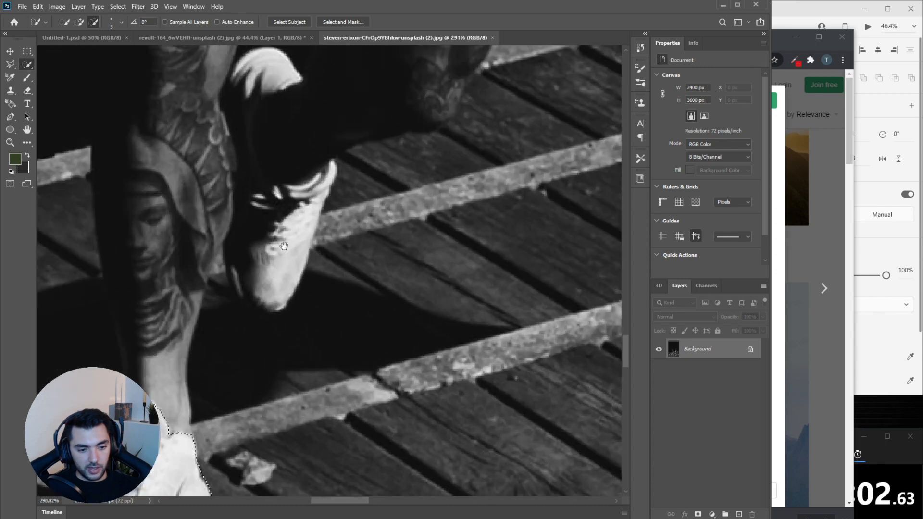
left_click_drag(284, 246, 300, 276)
left_click(80, 22)
left_click(269, 260)
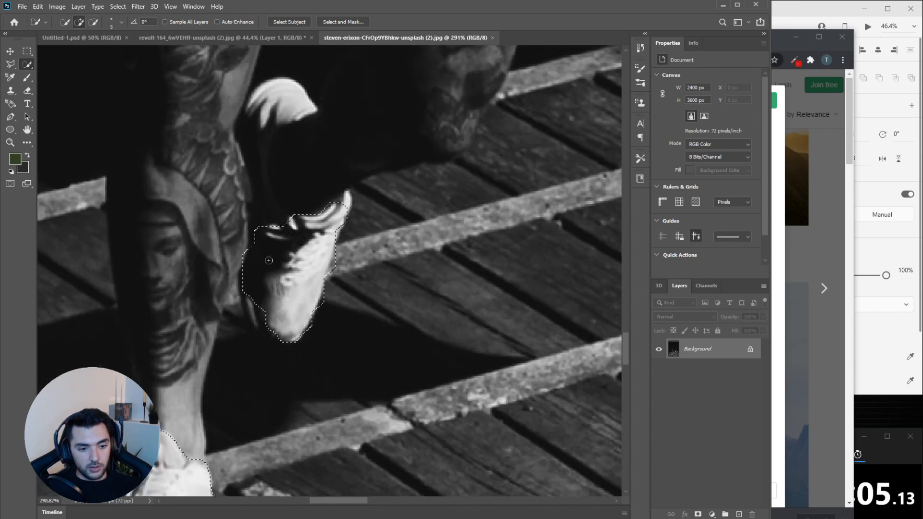
Extend the raised rear shoe's selection over its heel and dark sole, and subtract the floor shadow around the toe.
mouse_move(260, 194)
left_mouse_down()
mouse_move(261, 102)
mouse_move(297, 102)
left_mouse_up()
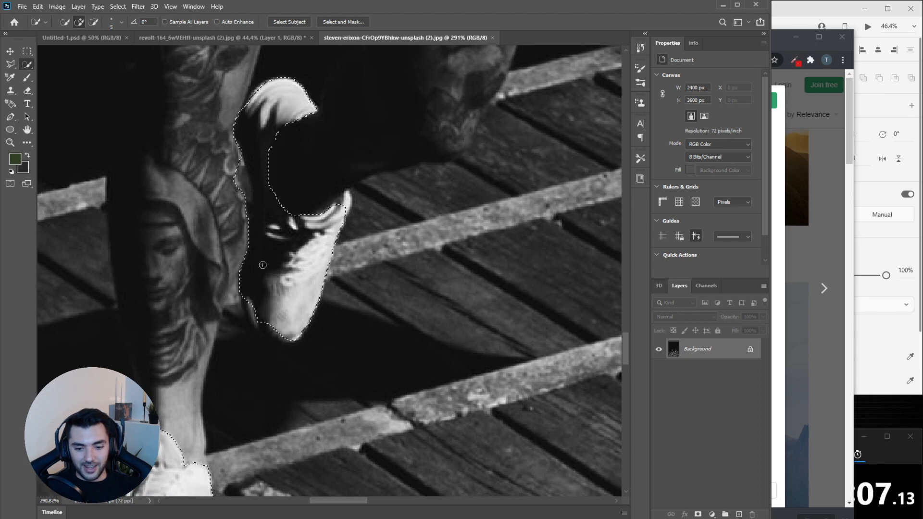
left_click_drag(260, 344, 243, 306)
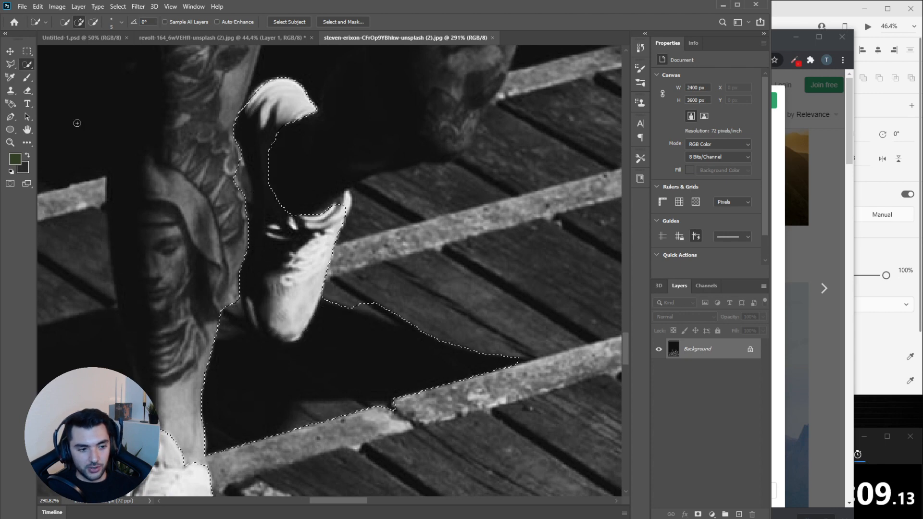
left_click(93, 22)
mouse_move(305, 361)
left_mouse_down()
mouse_move(312, 416)
mouse_move(225, 330)
mouse_move(218, 379)
mouse_move(274, 345)
left_mouse_up()
Add the second runner's white front shoe to the selection, including its dark laces, toe edge and heel collar.
left_click_drag(475, 170, 145, 230)
left_click_drag(552, 226, 238, 223)
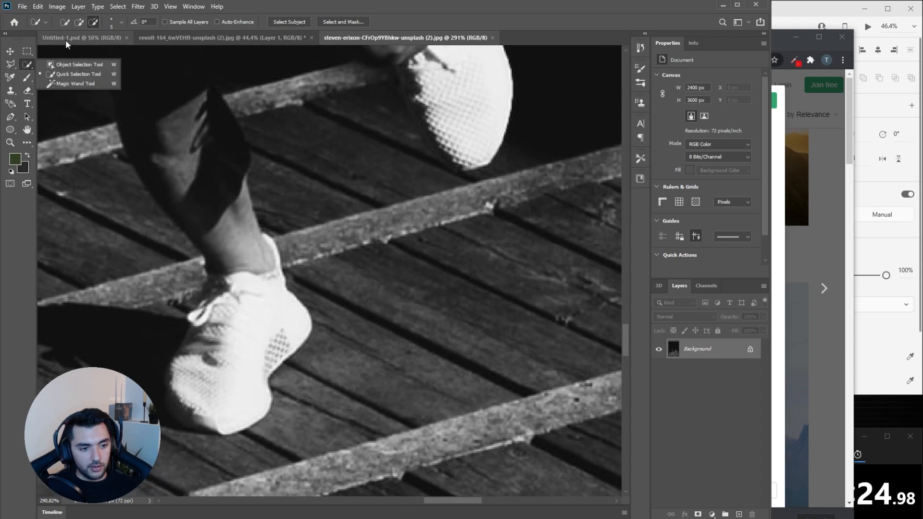
mouse_move(235, 302)
left_mouse_down()
mouse_move(219, 368)
mouse_move(185, 410)
mouse_move(179, 399)
mouse_move(197, 415)
mouse_move(184, 416)
mouse_move(199, 422)
mouse_move(183, 401)
left_mouse_up()
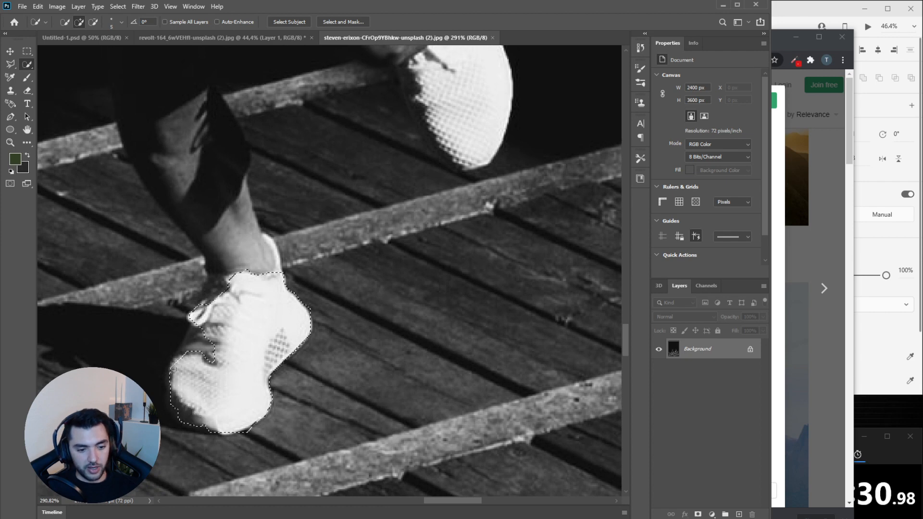
mouse_move(205, 319)
left_mouse_down()
mouse_move(226, 284)
mouse_move(235, 207)
mouse_move(229, 253)
mouse_move(267, 259)
left_mouse_up()
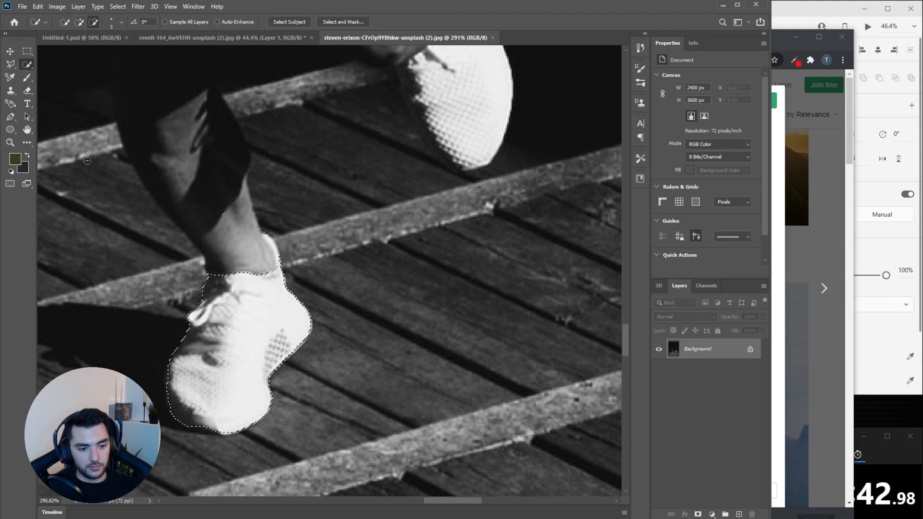
Add the second runner's raised rear shoe to the selection, covering its shaded sole edge and narrow heel.
left_click(79, 22)
scroll(281, 254, "up", 10)
scroll(257, 232, "down", 5)
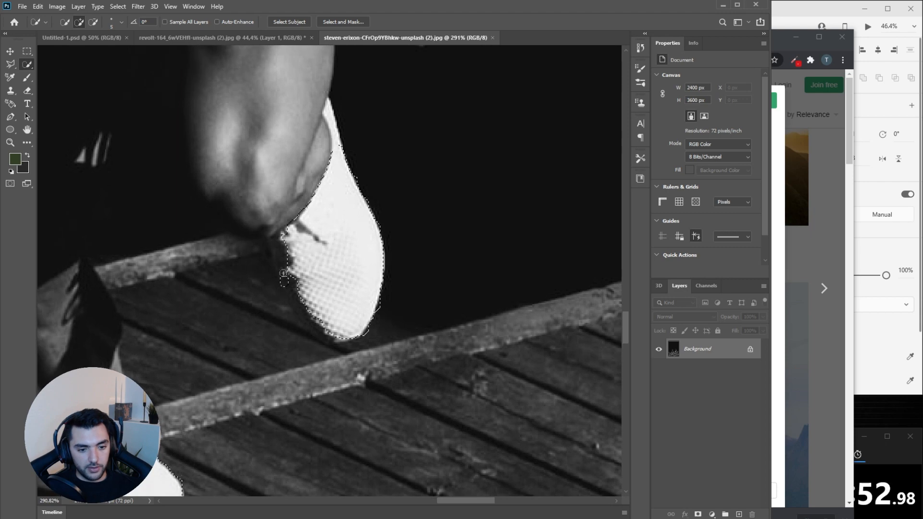
key("alt")
left_click_drag(201, 308, 251, 284)
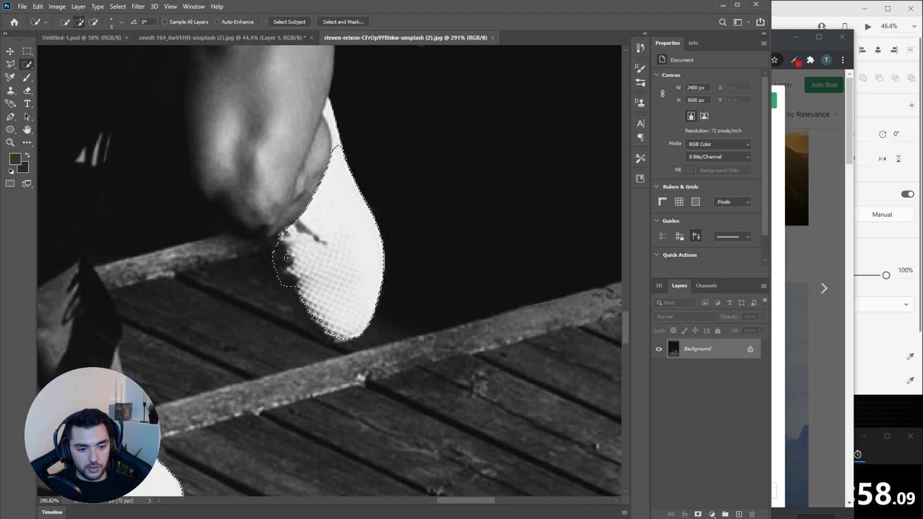
left_click_drag(282, 263, 304, 296)
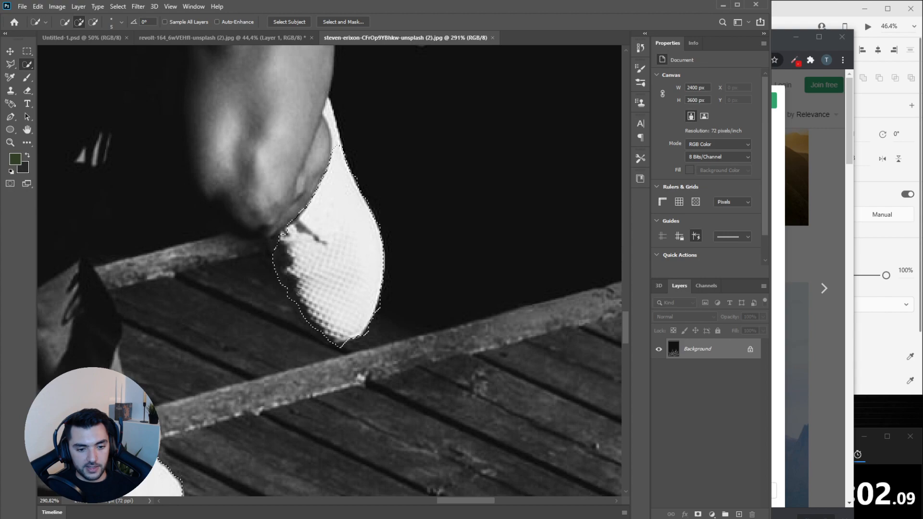
left_click_drag(274, 250, 291, 272)
left_click_drag(321, 331, 309, 313)
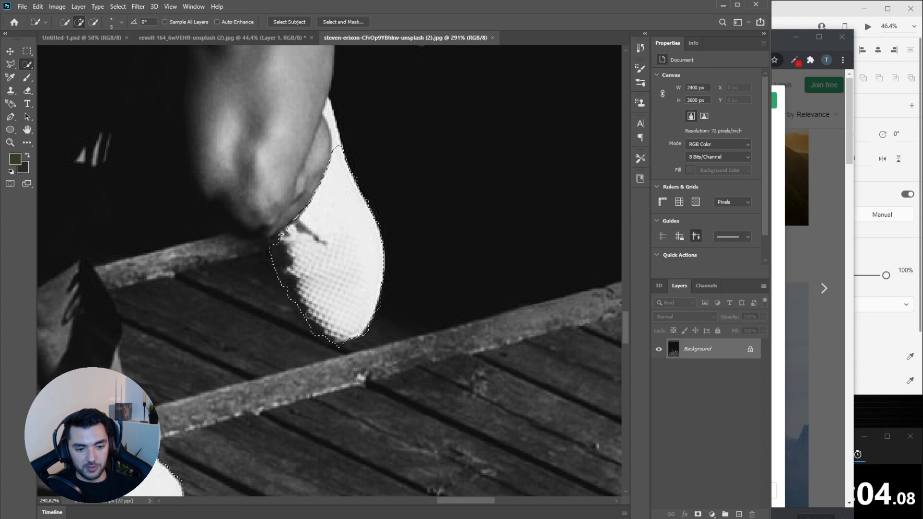
scroll(304, 263, "up", 3)
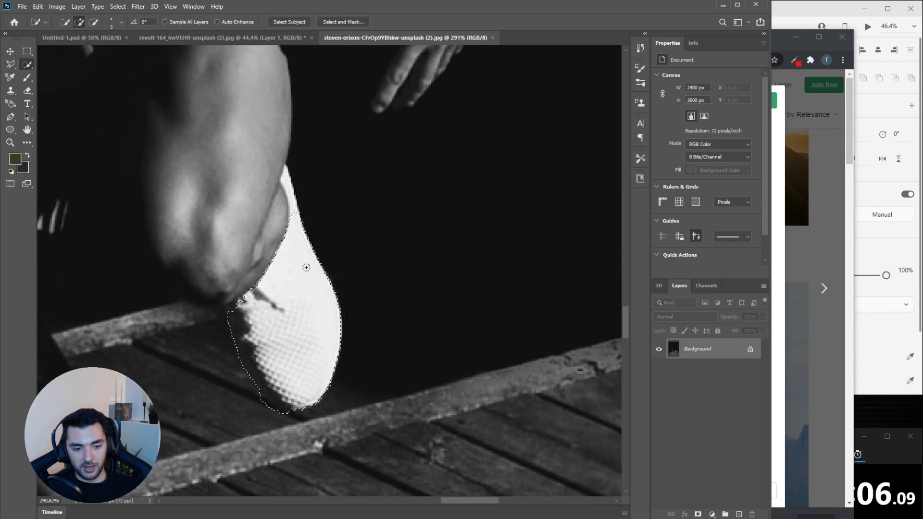
scroll(282, 197, "up", 2)
left_click_drag(303, 230, 284, 157)
Fill the selected shoes with the red color be2525 in Overlay mode at 100% opacity.
scroll(312, 211, "down", 8)
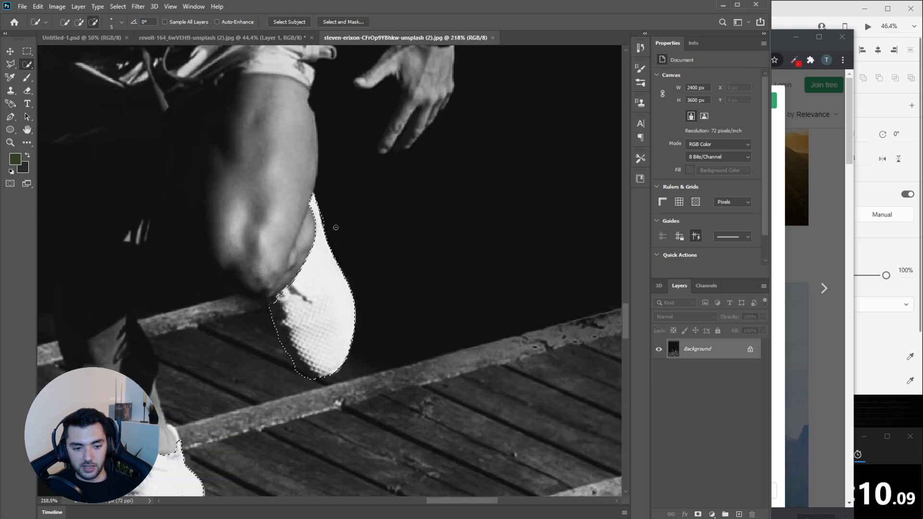
scroll(340, 226, "down", 5)
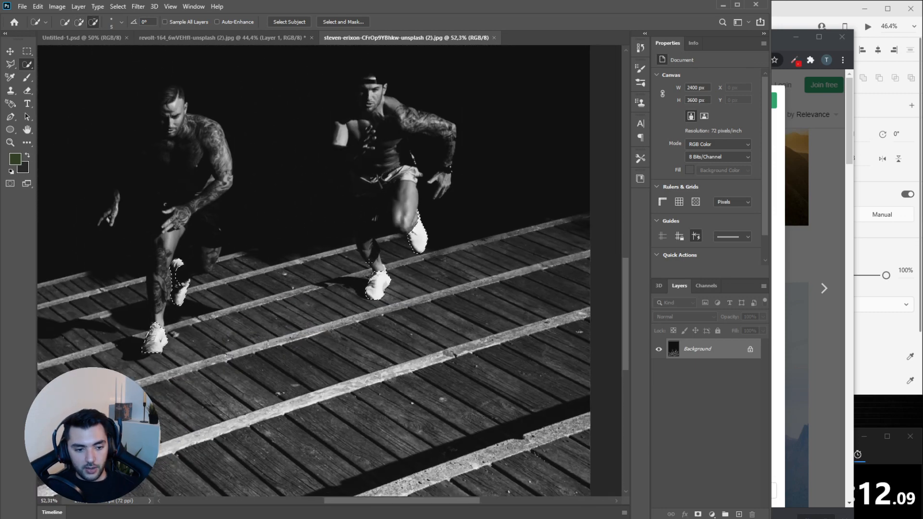
right_click(423, 242)
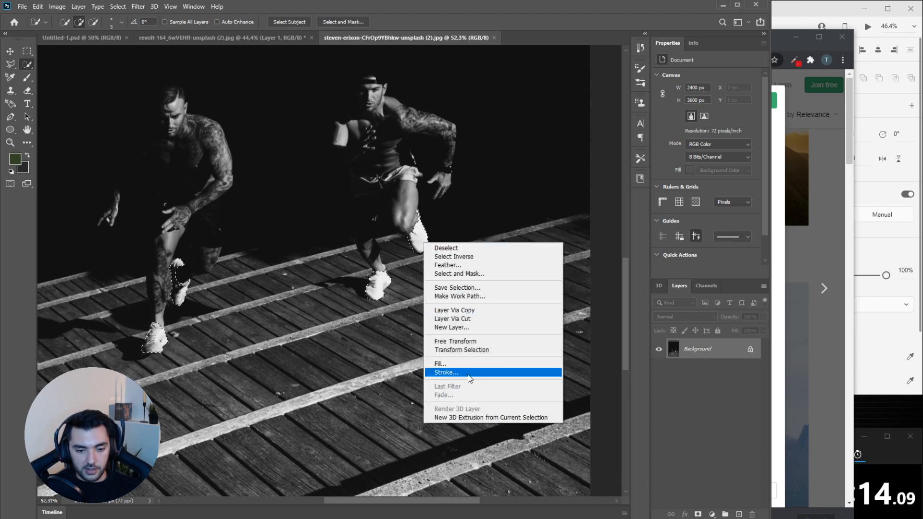
left_click(452, 364)
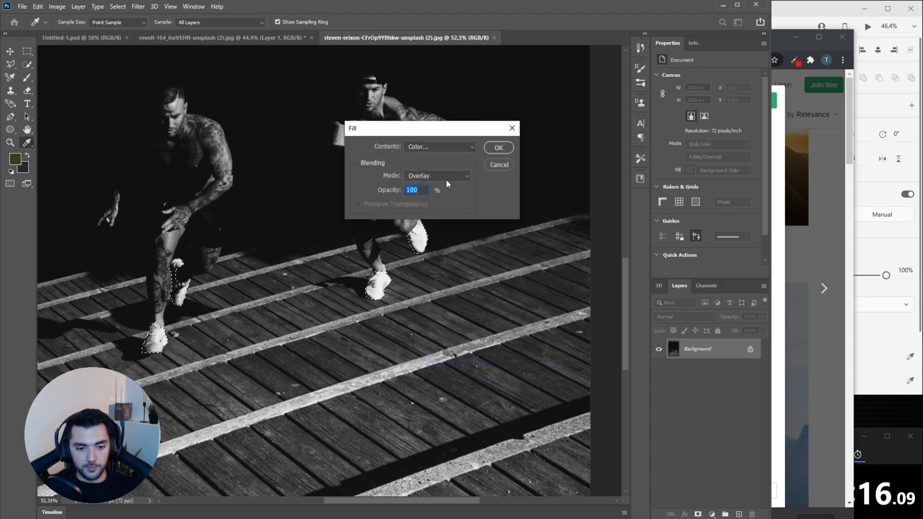
left_click(471, 146)
left_click(433, 171)
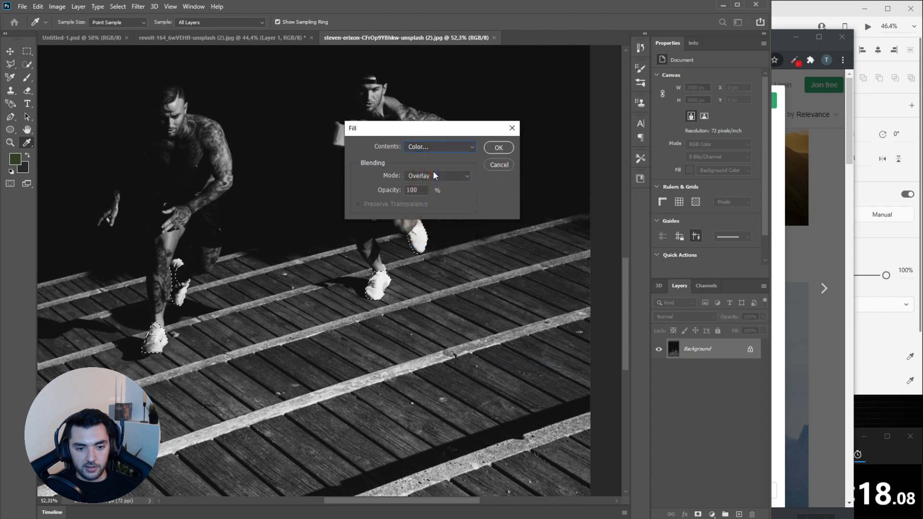
mouse_move(410, 161)
left_mouse_down()
mouse_move(400, 159)
mouse_move(409, 161)
left_mouse_up()
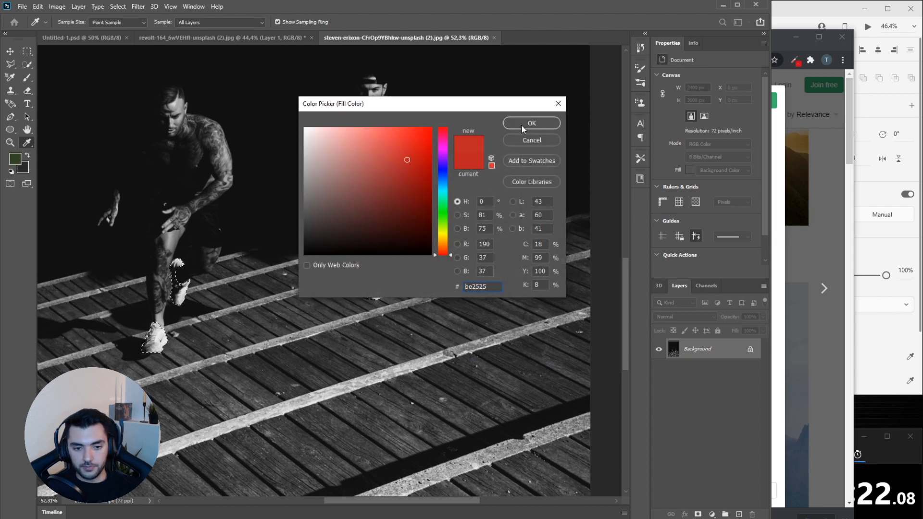
left_click(409, 162)
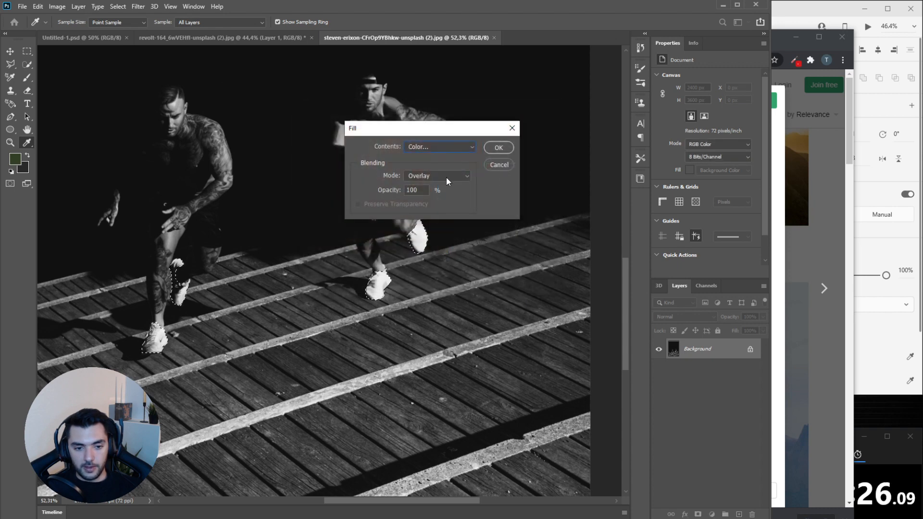
left_click(464, 176)
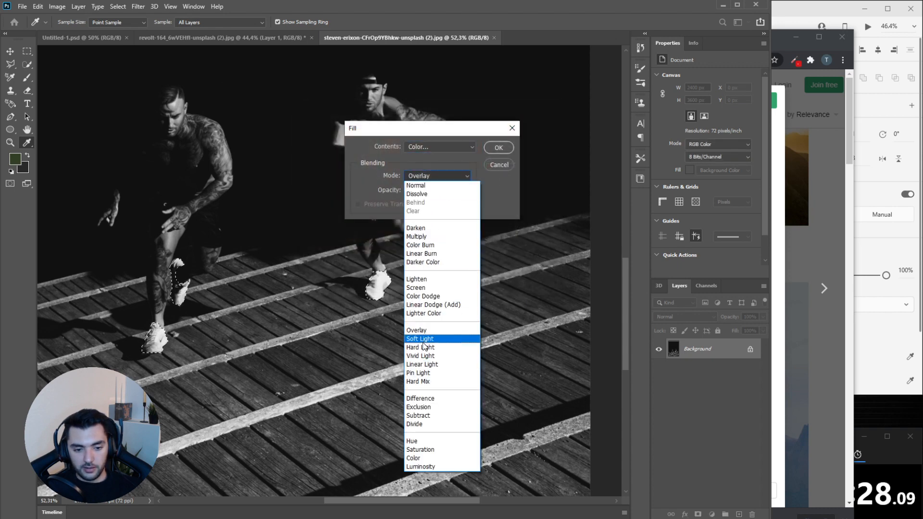
left_click(432, 327)
left_click(498, 148)
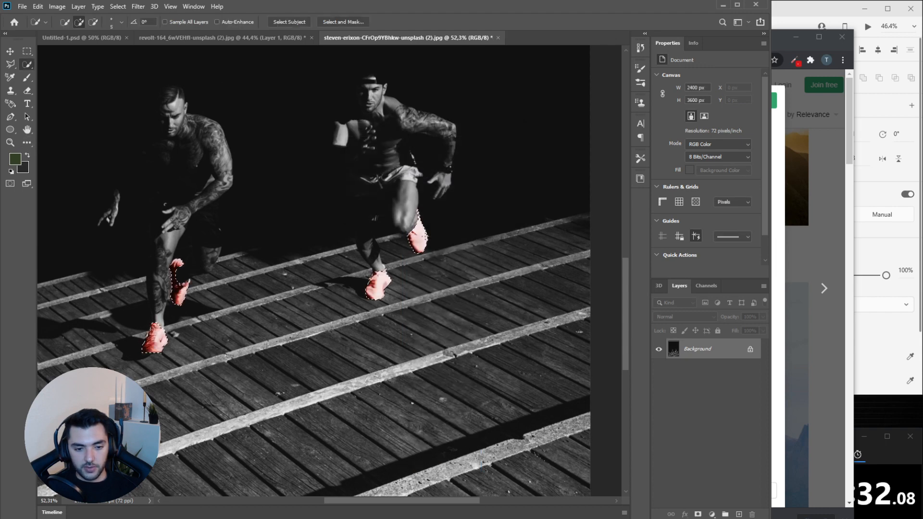
Apply a second Overlay color fill at 100% opacity to the selected shoes to intensify the red.
right_click(425, 237)
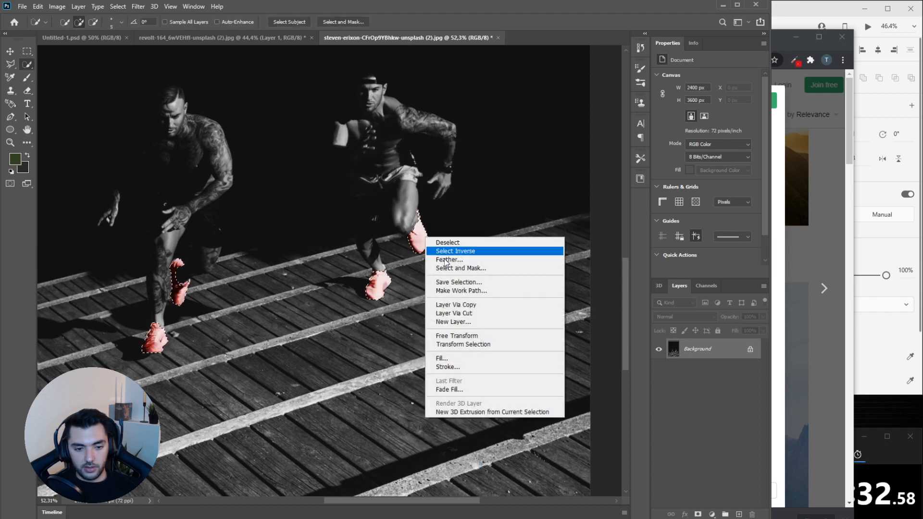
left_click(460, 359)
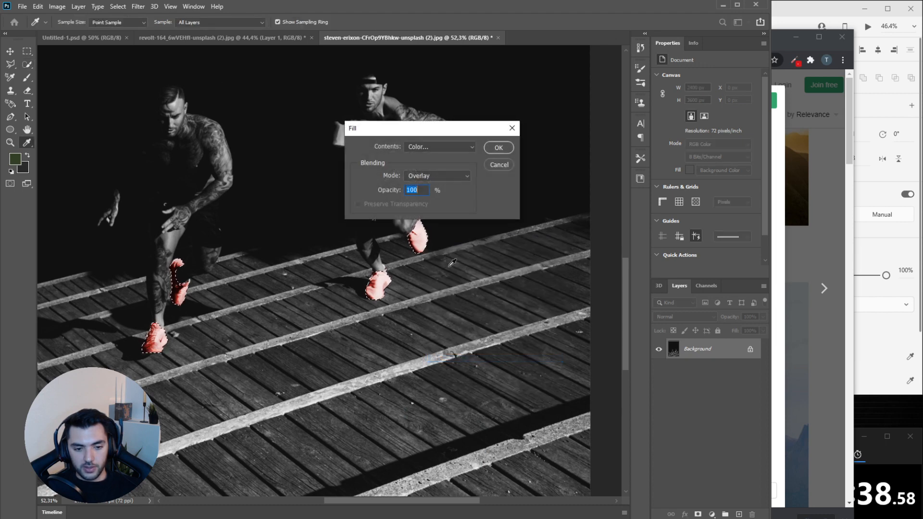
left_click(489, 149)
key("w")
scroll(286, 298, "down", 3)
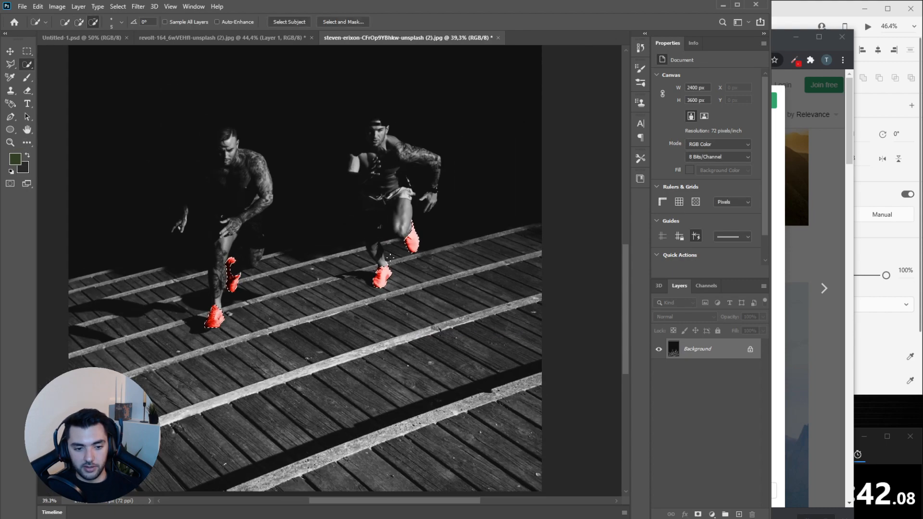
scroll(286, 298, "up", 5)
scroll(286, 298, "down", 4)
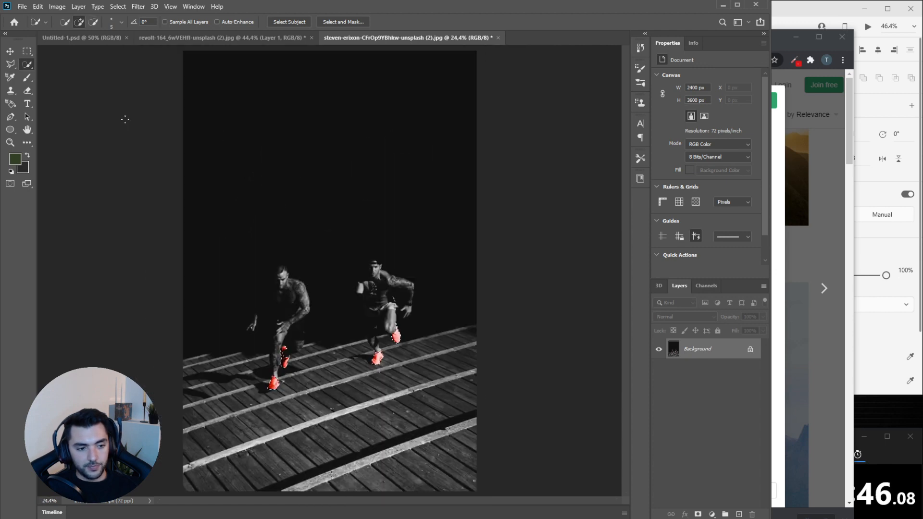
Crop the photo around both runners and the boardwalk to about 2233 × 2274 px.
key("v")
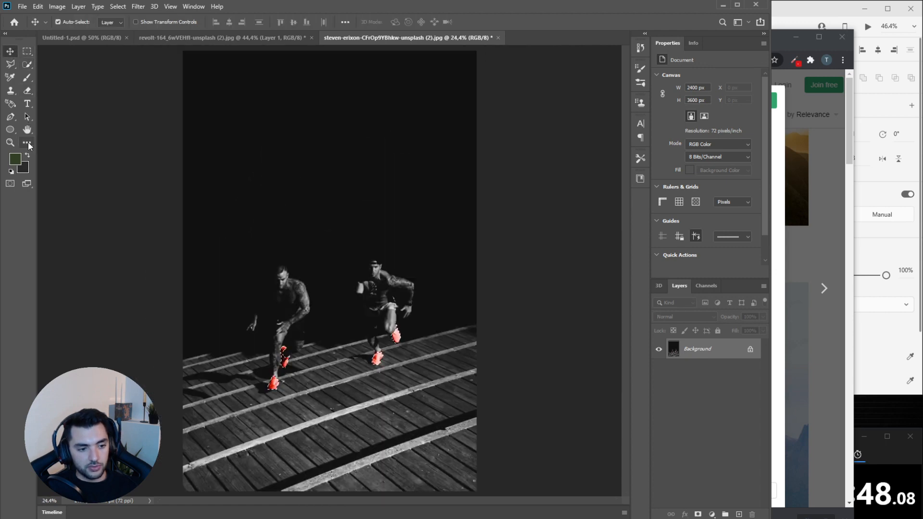
left_click(28, 143)
left_click(87, 190)
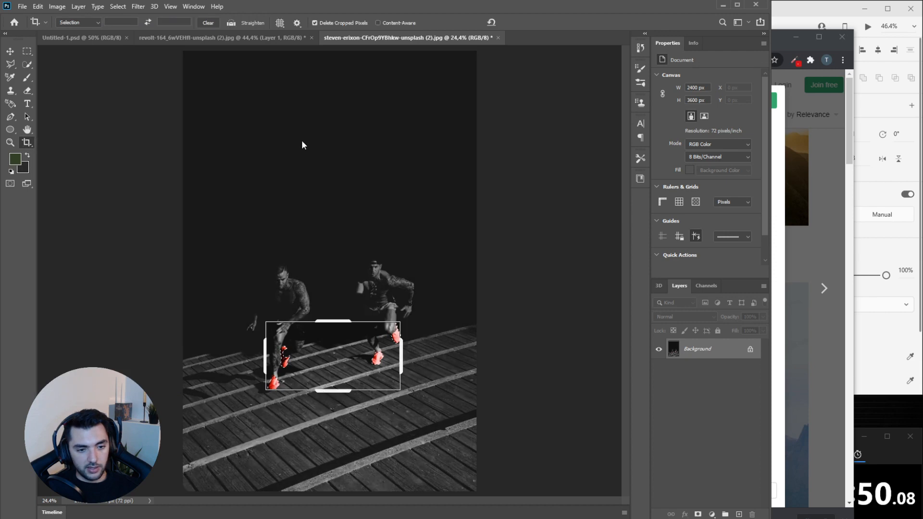
left_click_drag(330, 325, 330, 249)
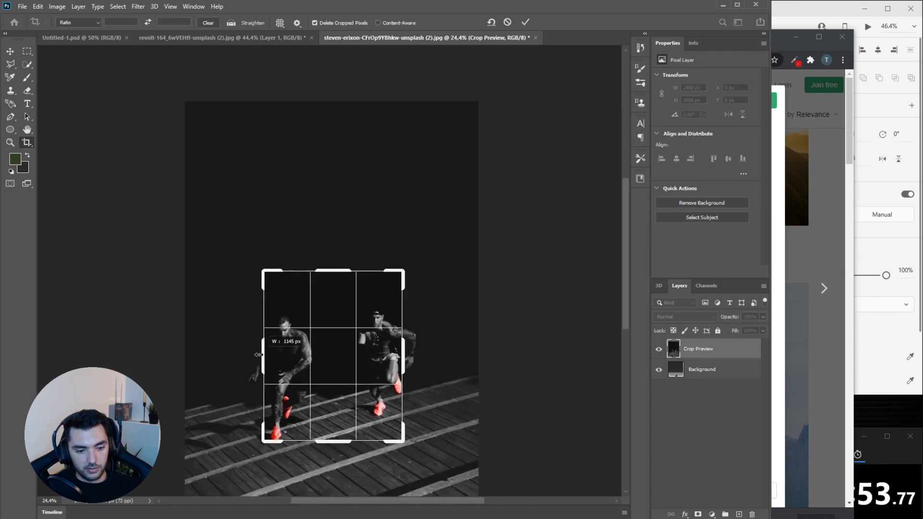
left_click_drag(402, 331, 468, 346)
left_click_drag(325, 442, 326, 479)
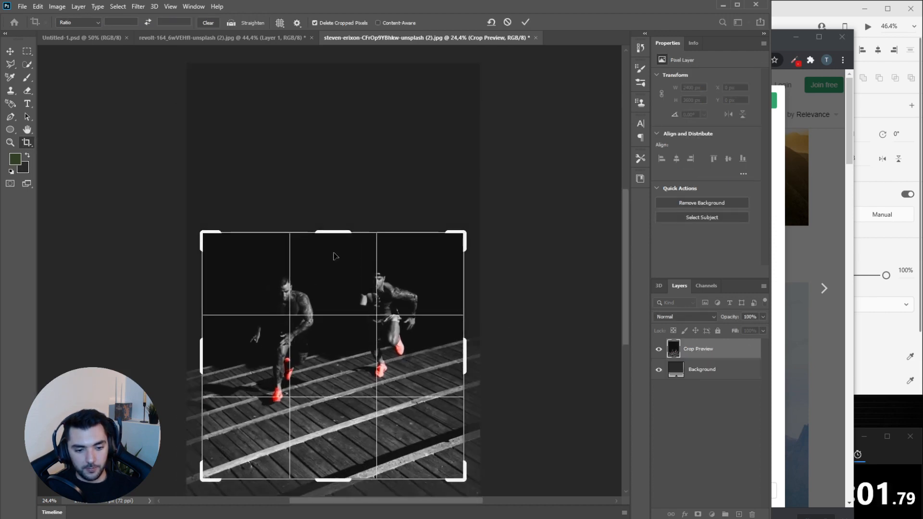
left_click_drag(332, 232, 332, 217)
left_click_drag(202, 344, 195, 343)
left_click_drag(476, 346, 475, 347)
key("Return")
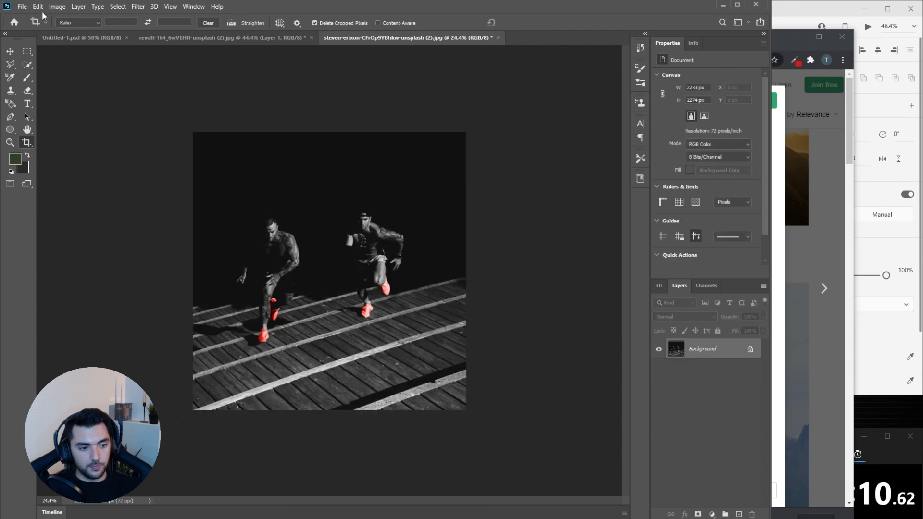
Resize the cropped image to a width of 1600 pixels with its proportions linked.
left_click(23, 7)
mouse_move(57, 6)
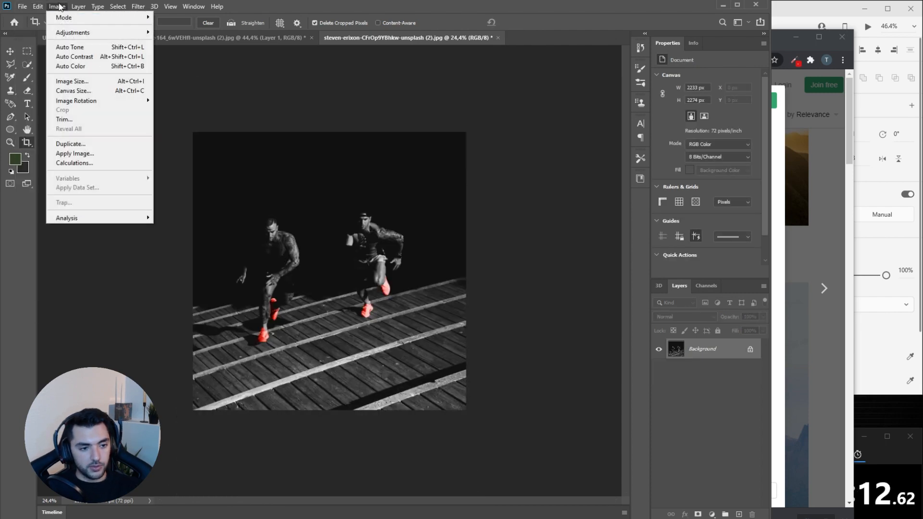
left_click(77, 81)
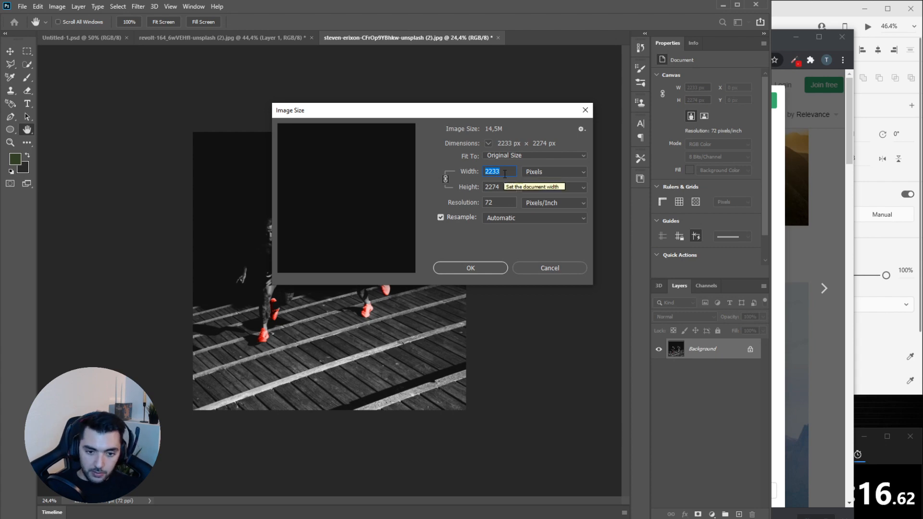
type("1600")
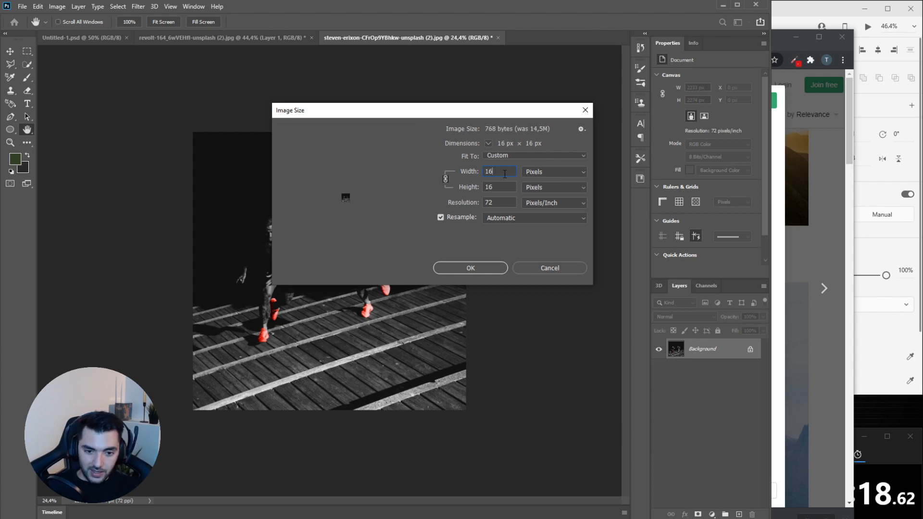
left_click(477, 269)
key("c")
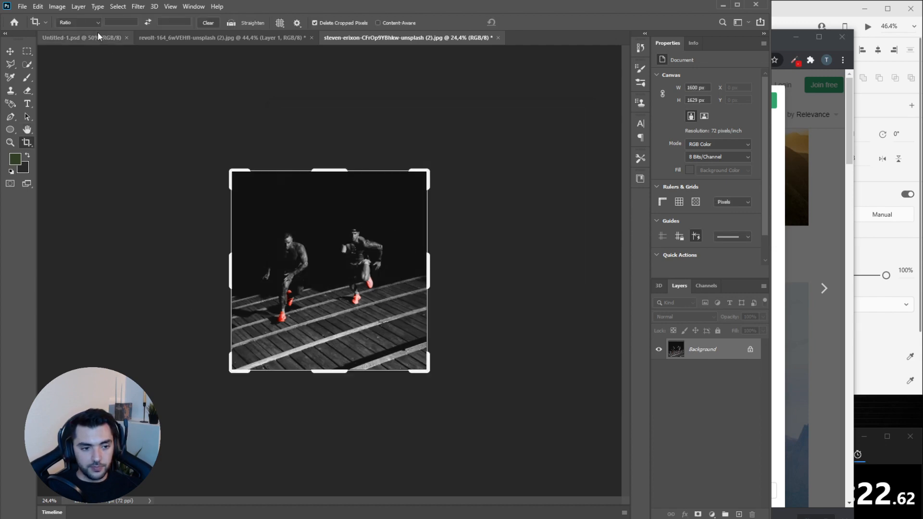
Save the resized photo as a JPEG named runners in the images for tutorial folder at quality 12, progressive format.
left_click(22, 7)
left_click(61, 124)
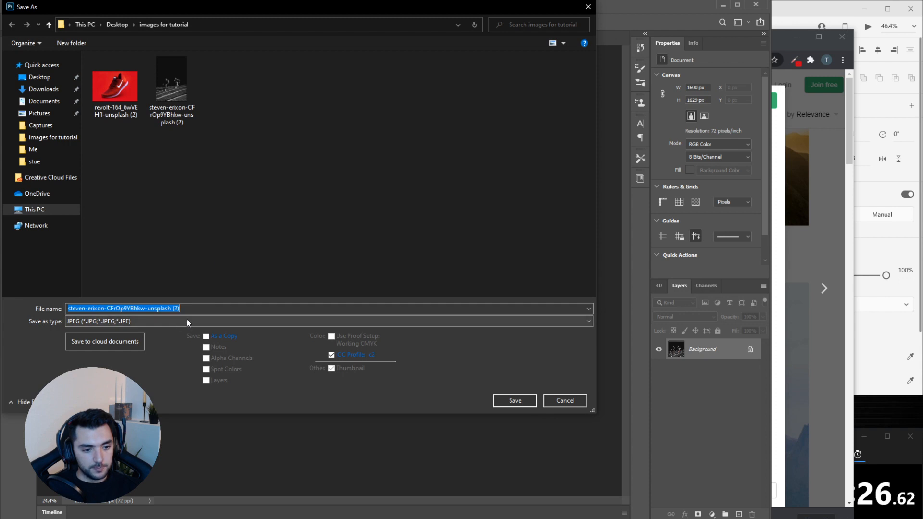
left_click(186, 319)
left_click(193, 318)
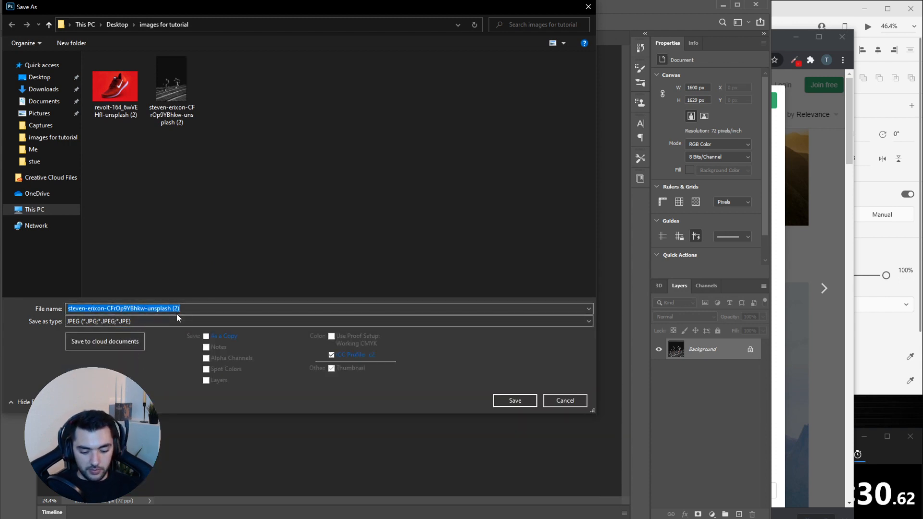
type("runner")
key("Return")
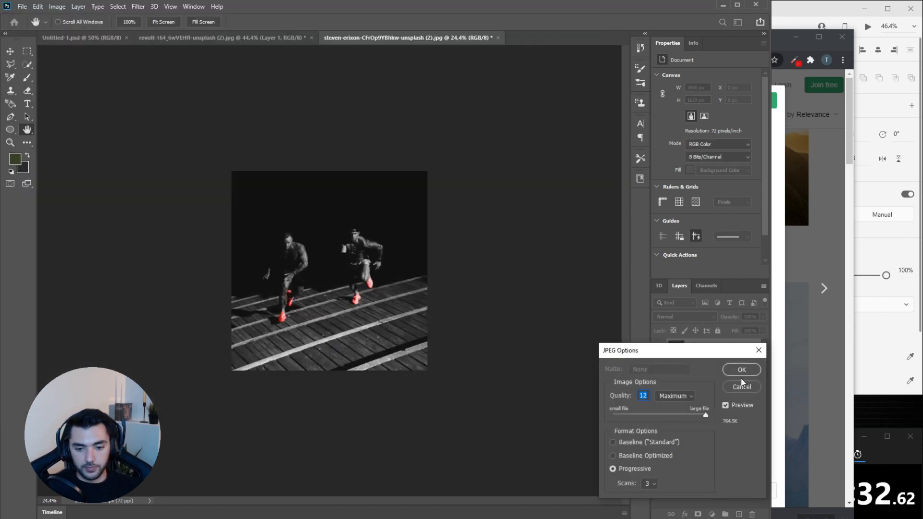
left_click(742, 370)
key("c")
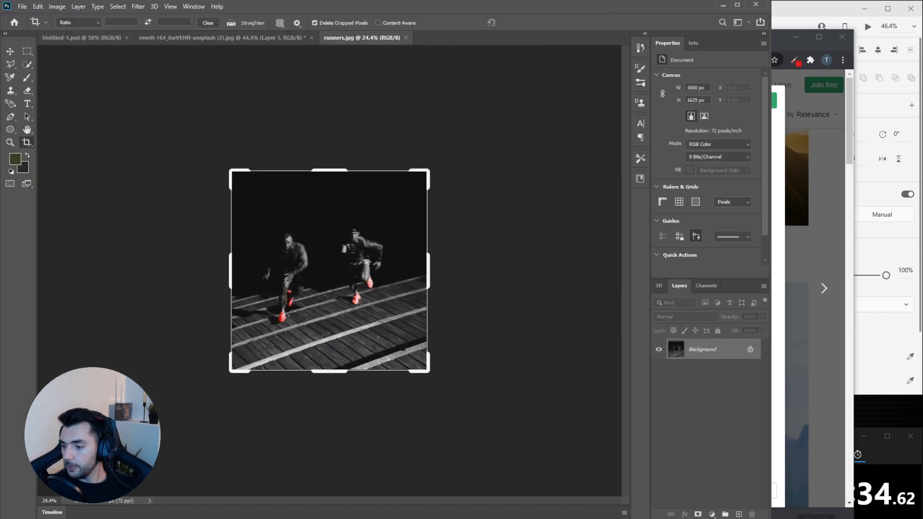
Switch to the images for tutorial folder and place the runners image below the artboard in the Adobe XD design.
left_click(890, 458)
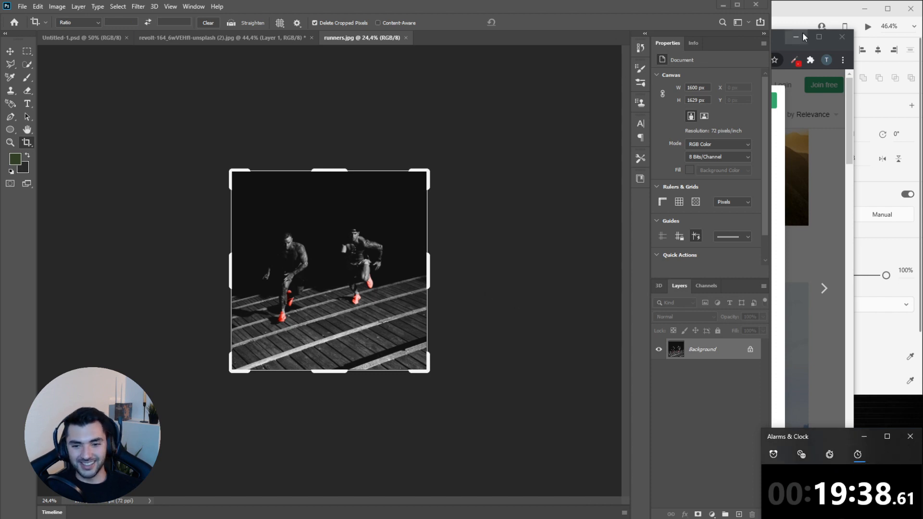
left_click(784, 47)
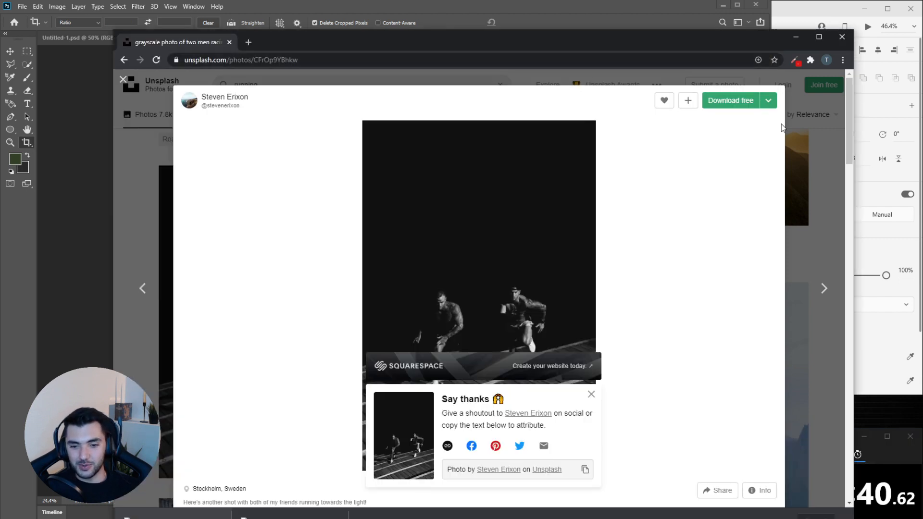
key("alt+Tab")
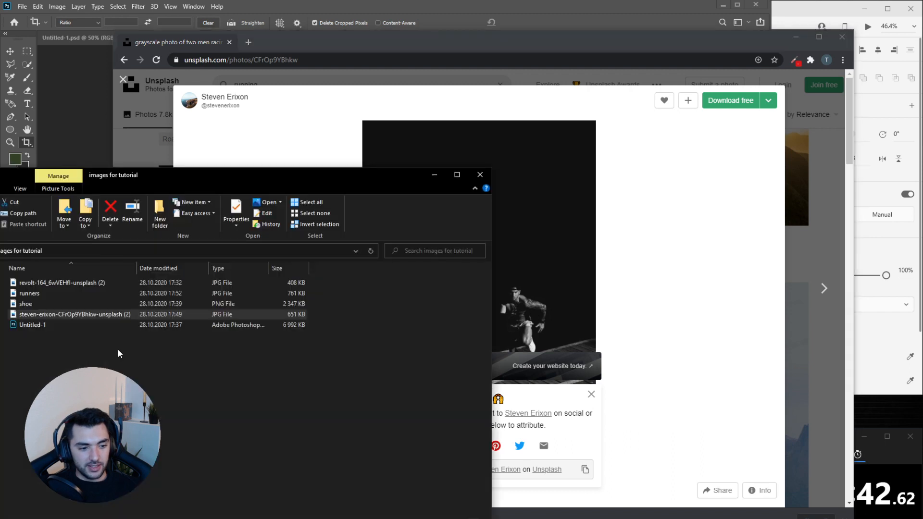
left_click(65, 315)
left_click(50, 292)
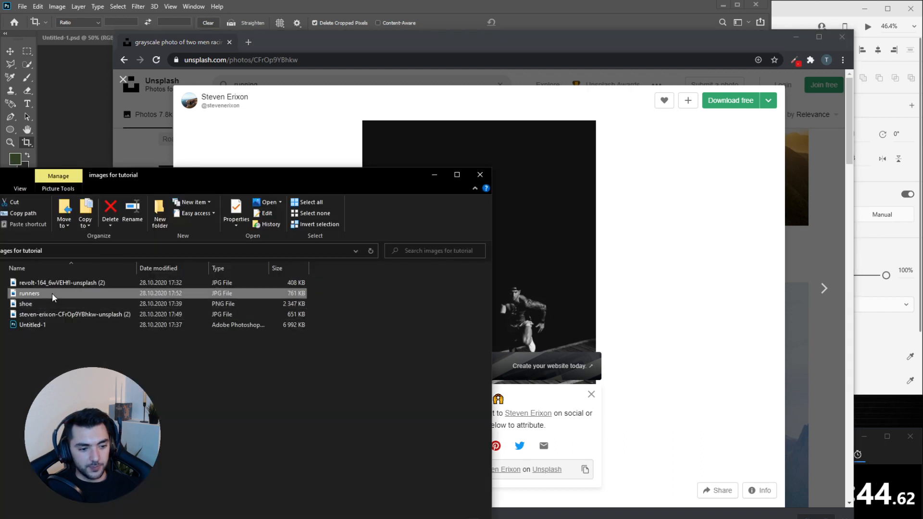
left_click_drag(839, 160, 438, 364)
left_click(788, 13)
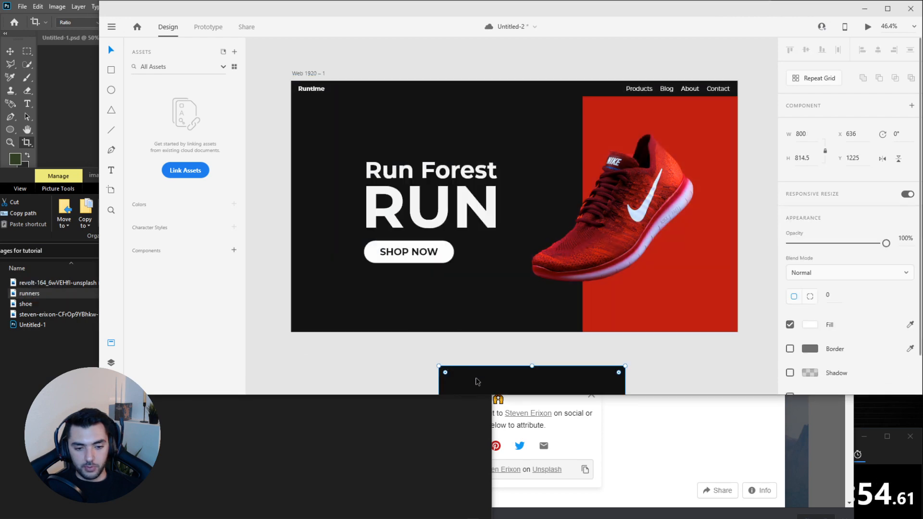
Move the runners photo onto the artboard and enlarge it to about 1169 × 1190.5 at X 30, Y 0.
left_click_drag(327, 107, 330, 95)
left_click_drag(479, 271, 571, 358)
left_click_drag(488, 223, 495, 224)
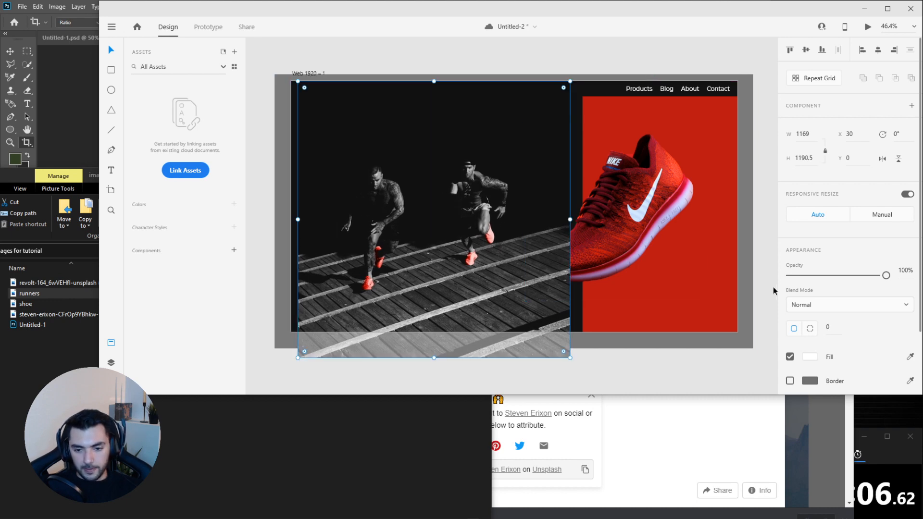
Send the runners photo behind the dark background rectangle and lower that rectangle's opacity to 88%.
right_click(508, 215)
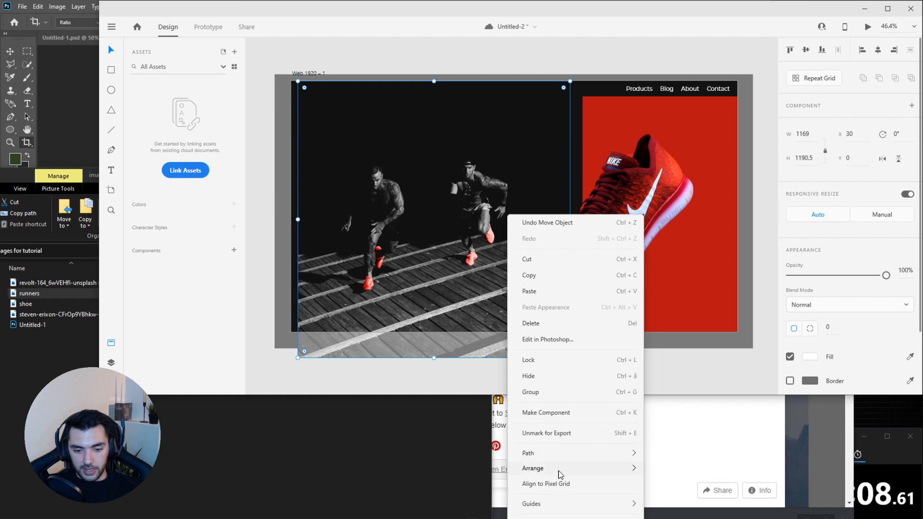
mouse_move(561, 471)
left_click(673, 503)
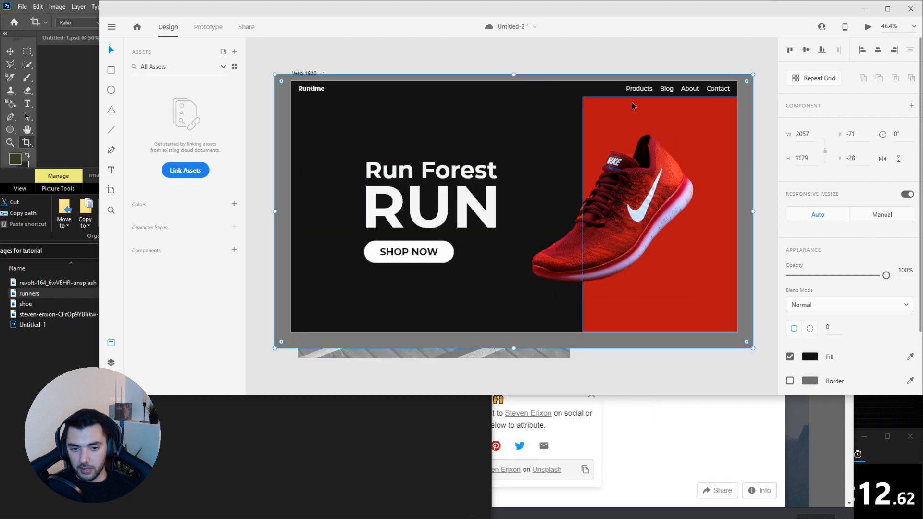
left_click_drag(884, 276, 864, 277)
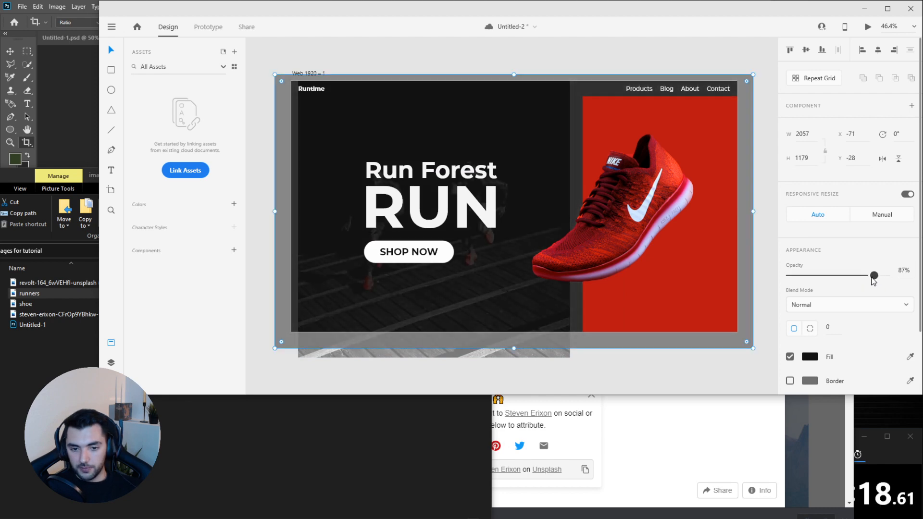
left_click_drag(872, 279, 872, 279)
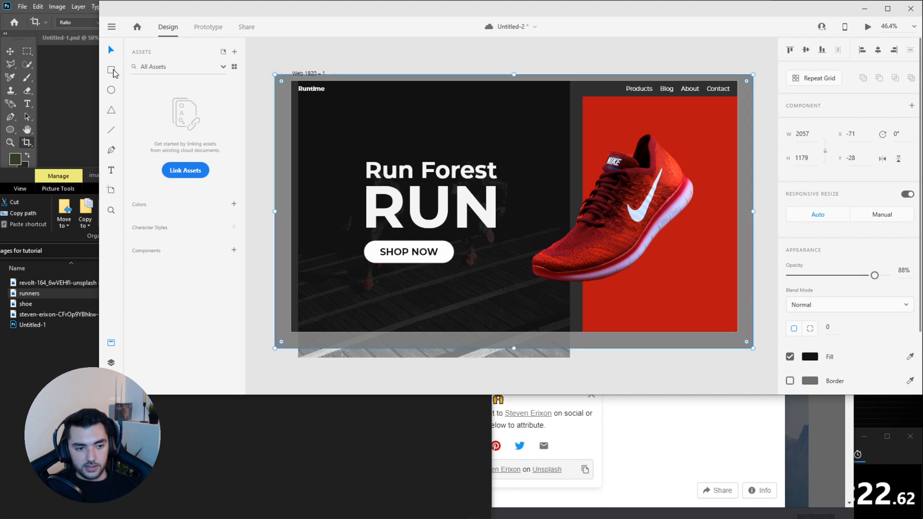
Draw a rectangle of about 2149 × 1309 covering the whole artboard and send it to the back.
left_click(113, 71)
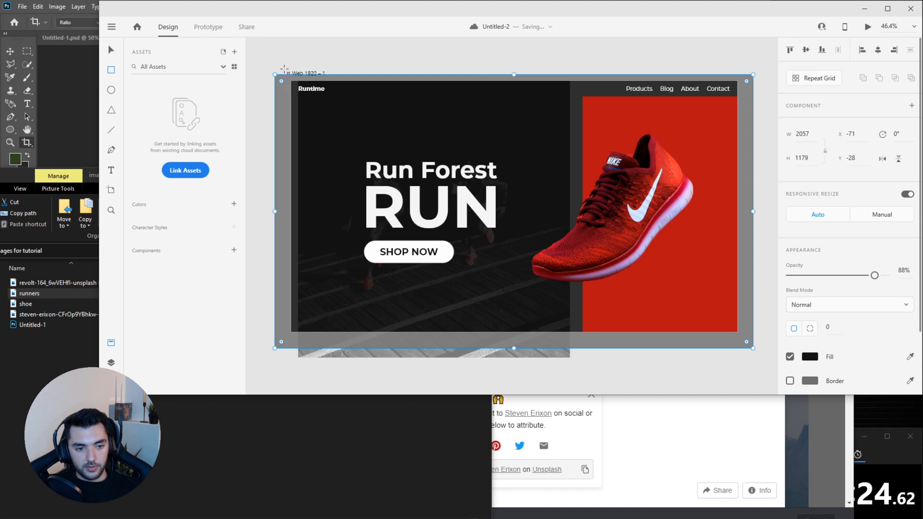
left_click_drag(273, 65, 772, 368)
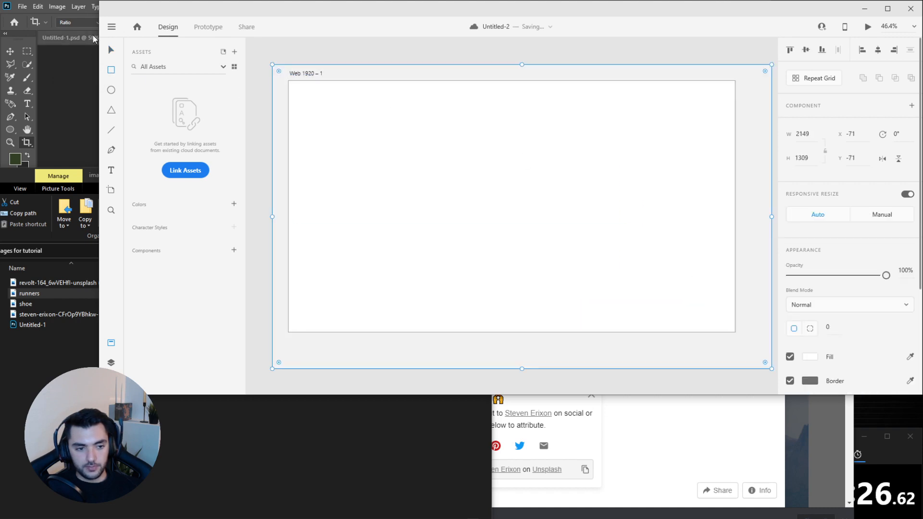
right_click(336, 115)
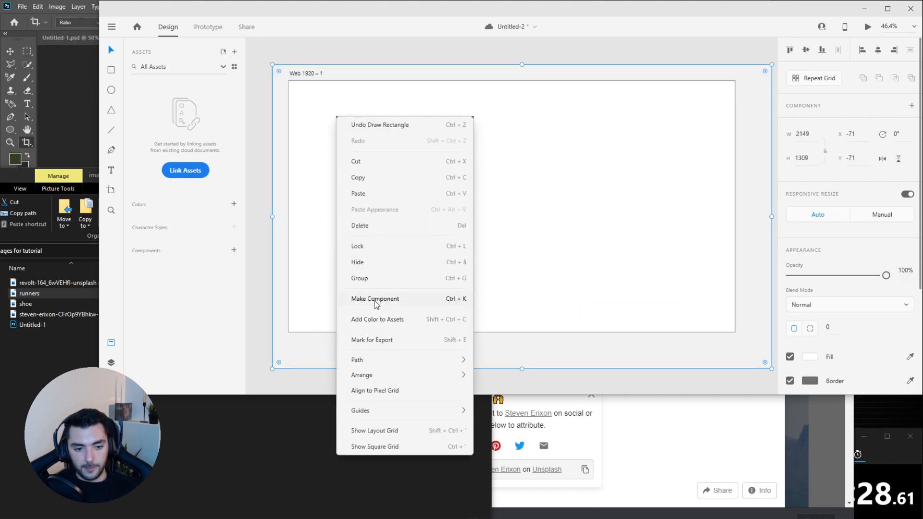
mouse_move(438, 377)
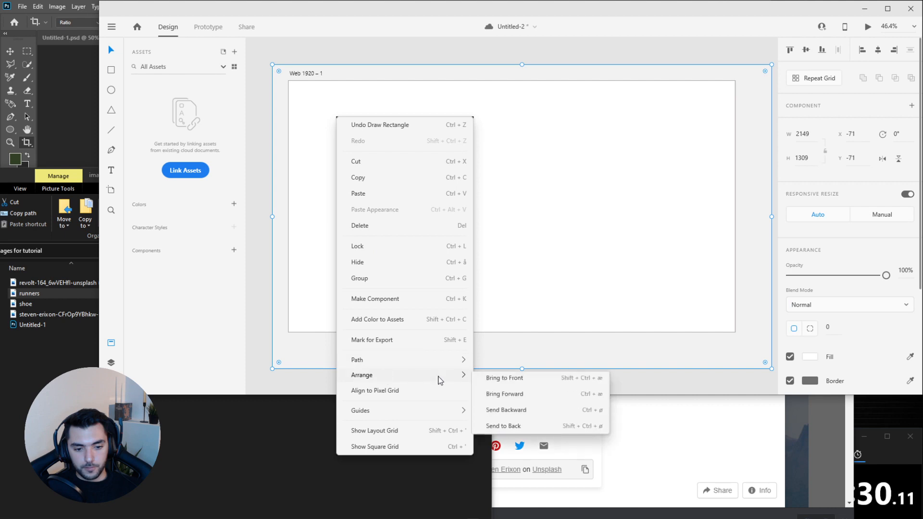
left_click(529, 428)
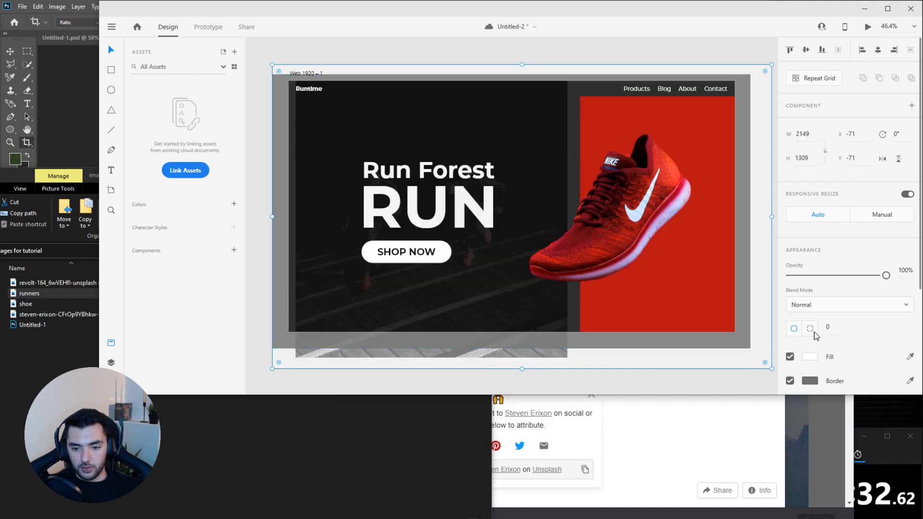
Fill the new back rectangle with the dark color #131212 and remove its border.
left_click(811, 358)
mouse_move(738, 309)
left_mouse_down()
mouse_move(686, 340)
mouse_move(671, 333)
left_mouse_up()
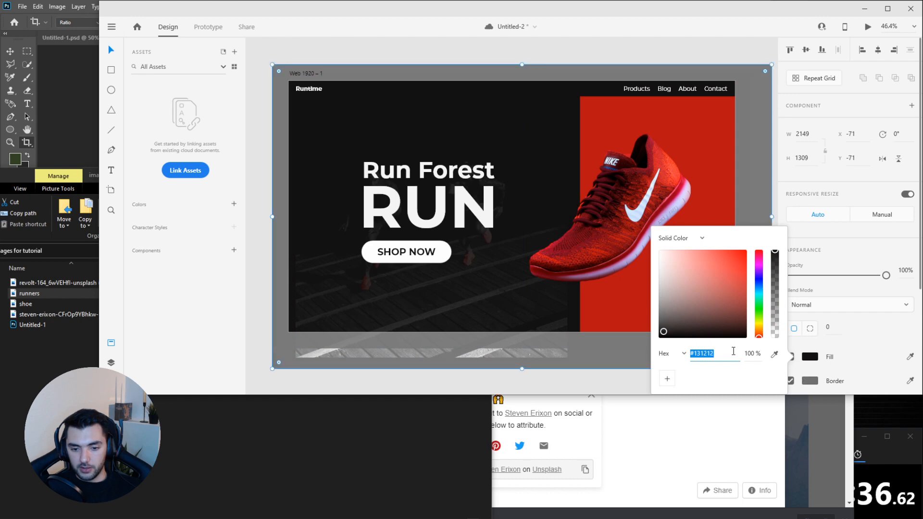
left_click(823, 371)
left_click(790, 378)
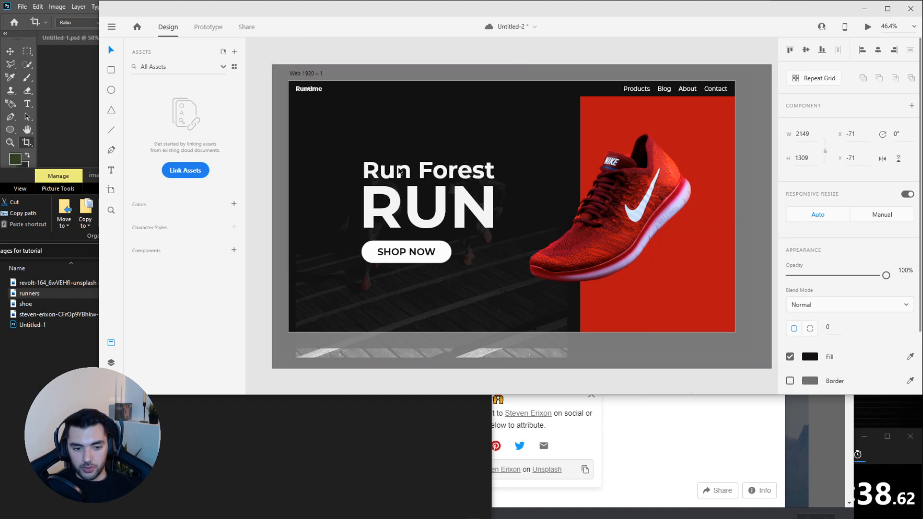
Lower the red panel's top edge slightly and move the semi-transparent dark overlay to X -25, Y -39.
left_click(385, 140)
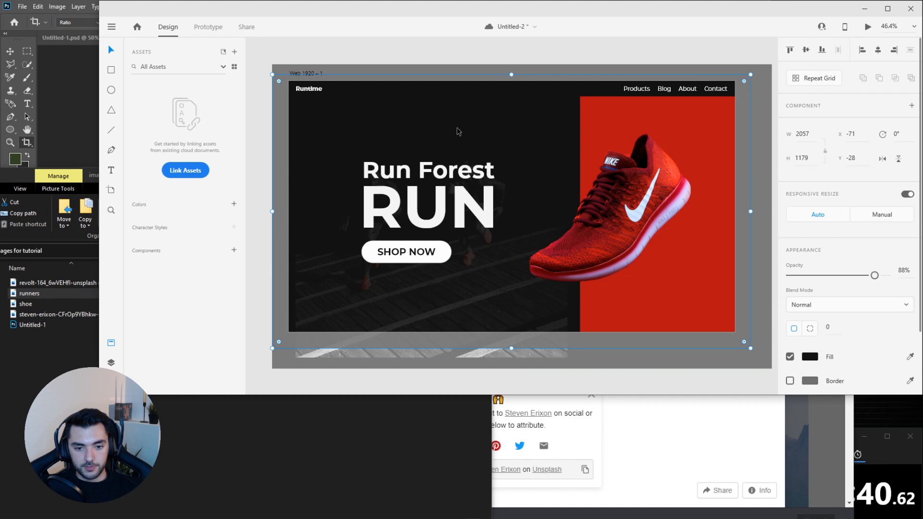
left_click(632, 111)
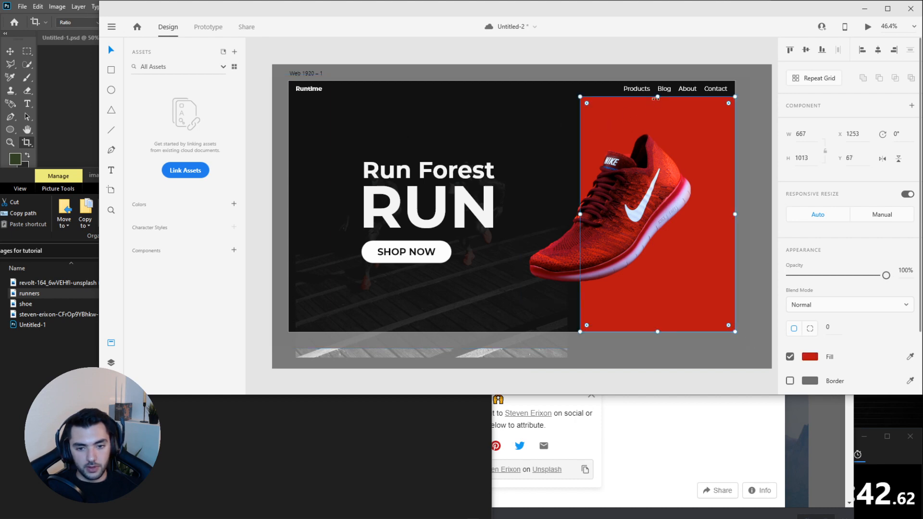
left_click(467, 131)
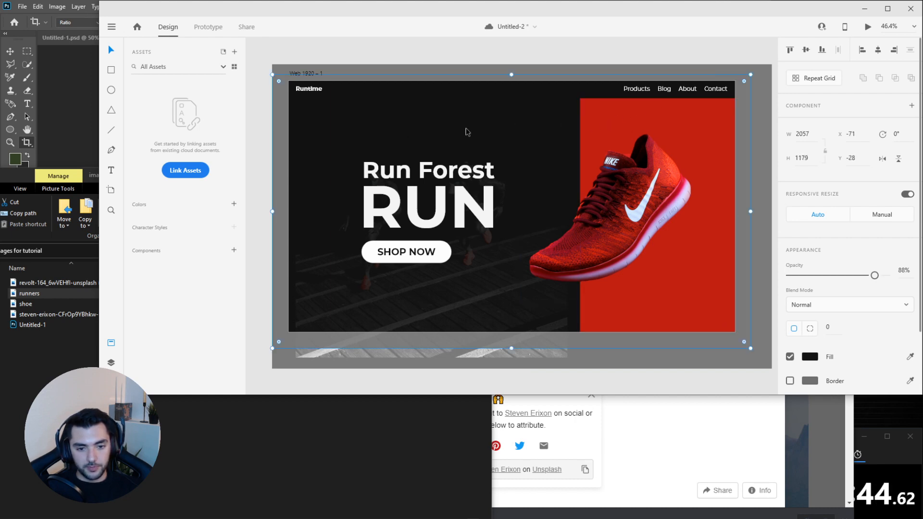
left_click(457, 297)
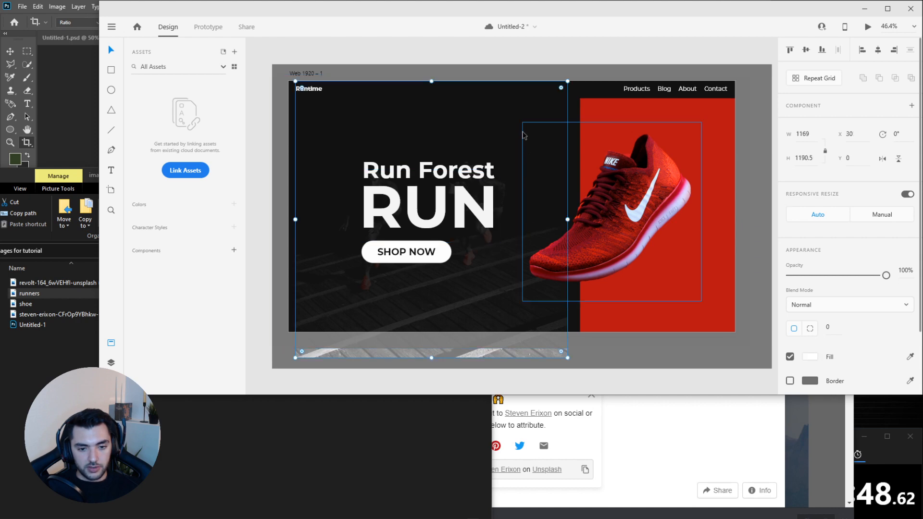
left_click(524, 129)
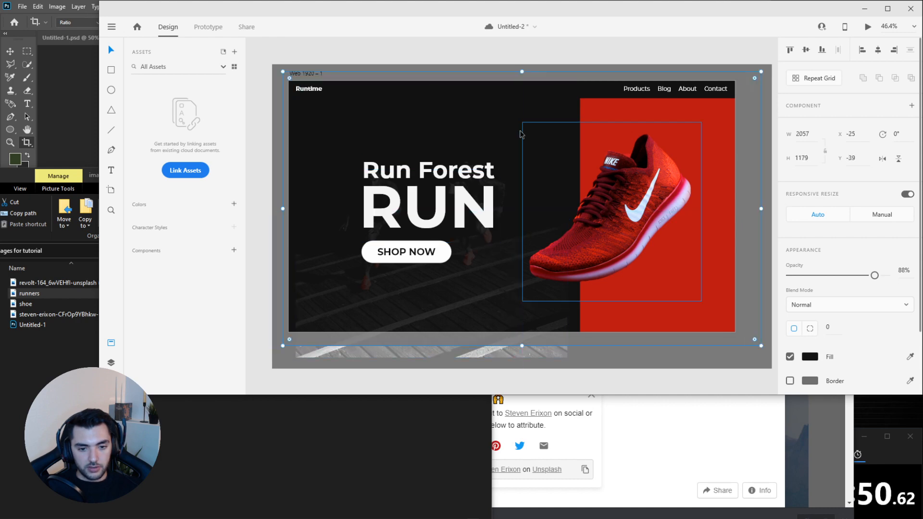
Move the runners photo up, enlarge it to about 1269 × 1292.5, and align it with the artboard's left edge.
left_click(453, 351)
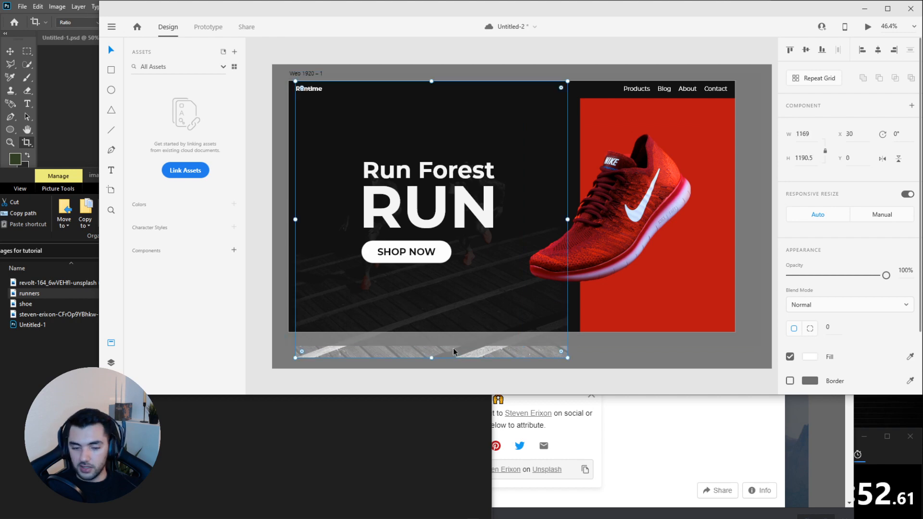
left_click_drag(453, 352, 465, 328)
left_click(498, 215)
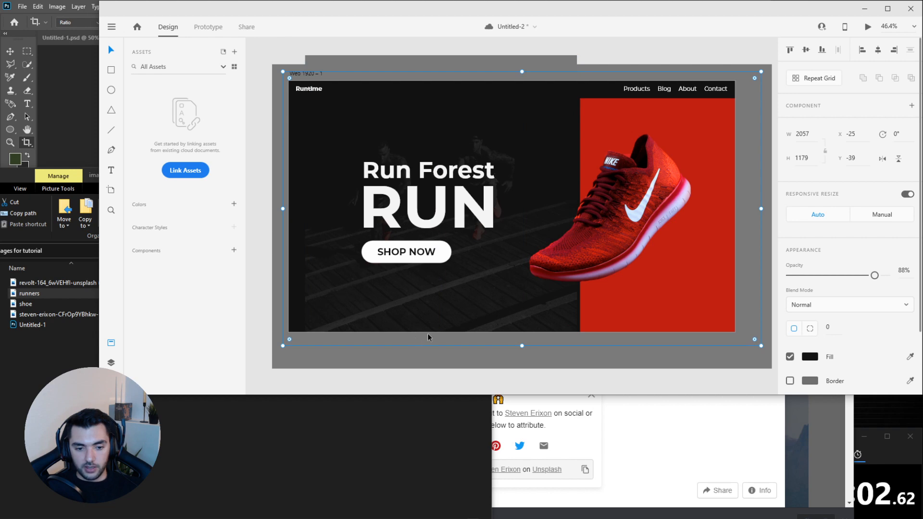
left_click_drag(458, 65, 446, 70)
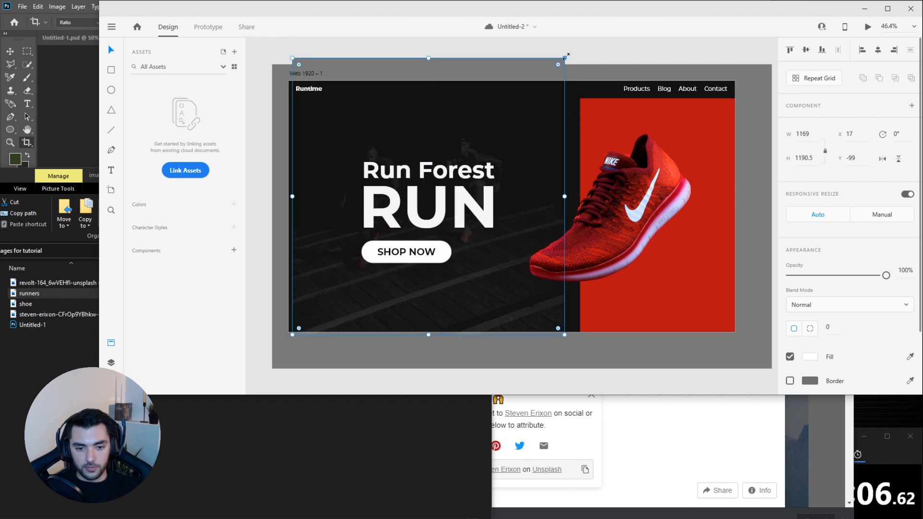
left_click_drag(565, 57, 590, 40)
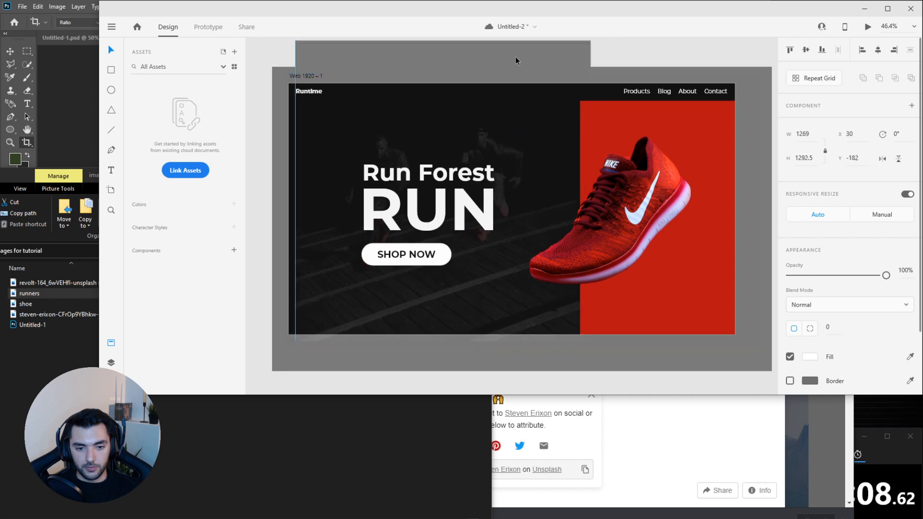
left_click_drag(516, 60, 511, 65)
left_click(640, 55)
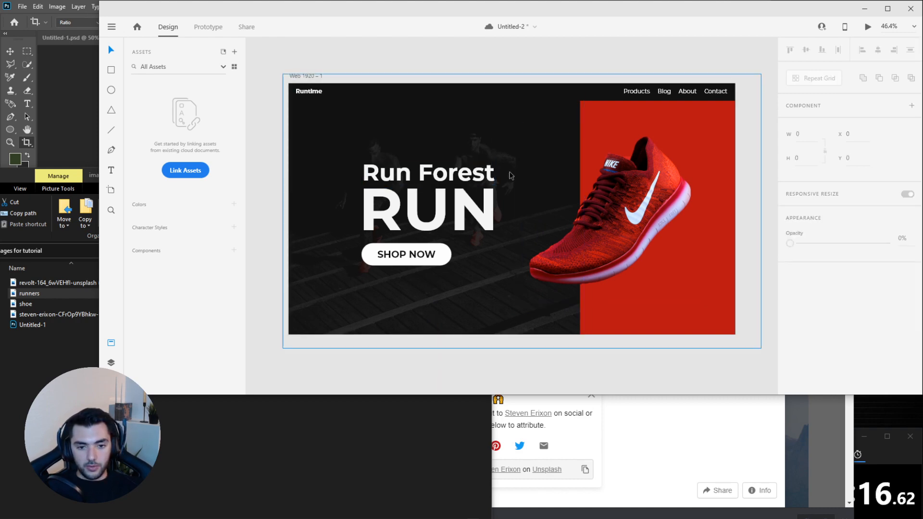
Change the dark overlay's solid #131212 fill to a linear gradient.
left_click(486, 122)
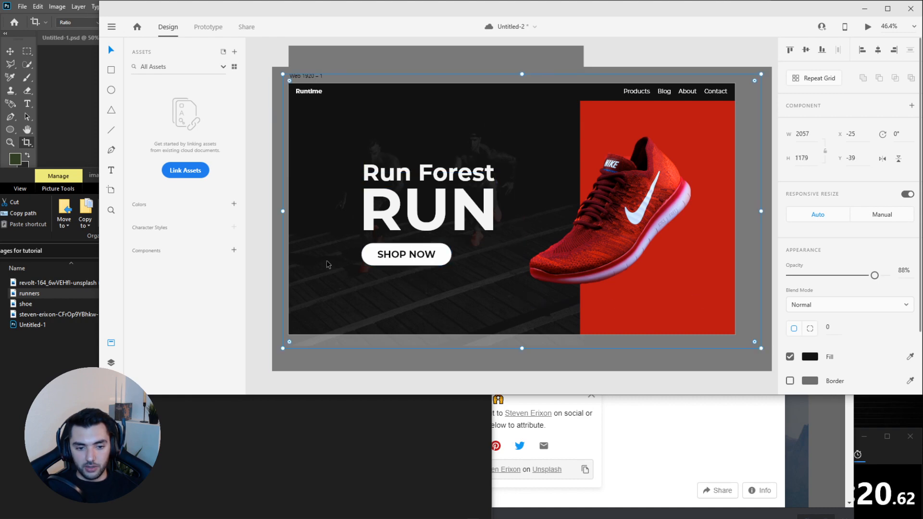
left_click(808, 356)
key("ctrl+c")
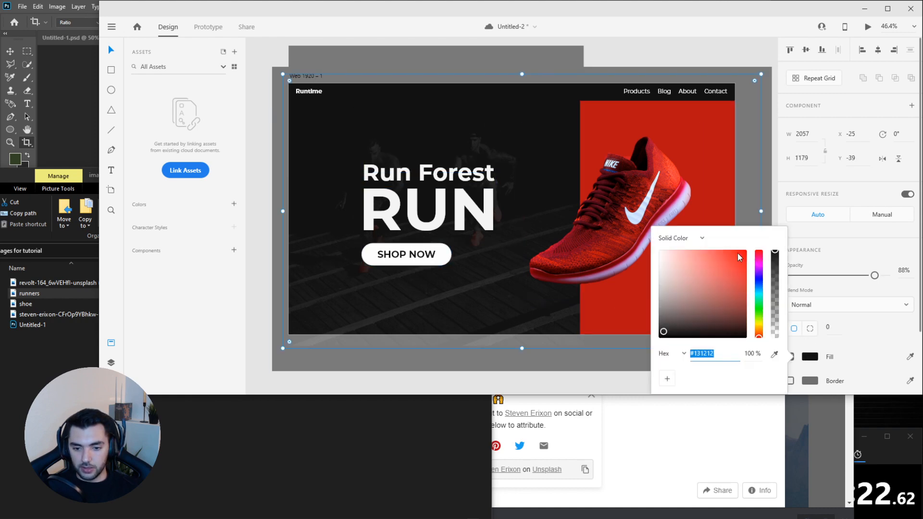
left_click(702, 238)
left_click(682, 258)
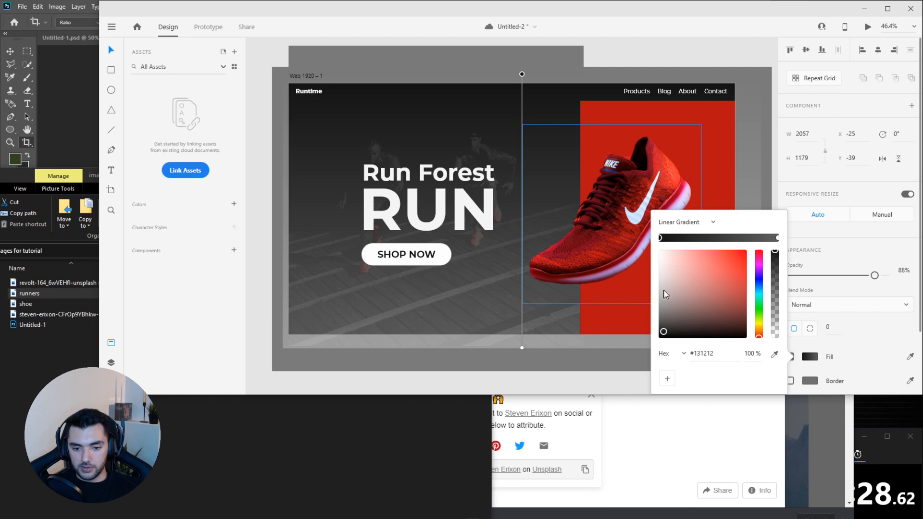
Add a stop near the middle of the overlay's gradient and set both end stops to #131212.
left_click(690, 238)
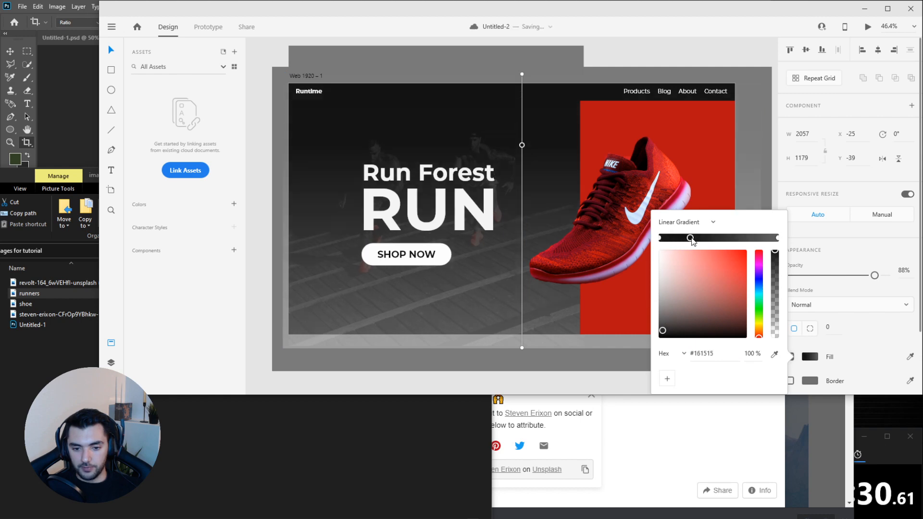
left_click_drag(690, 238, 719, 238)
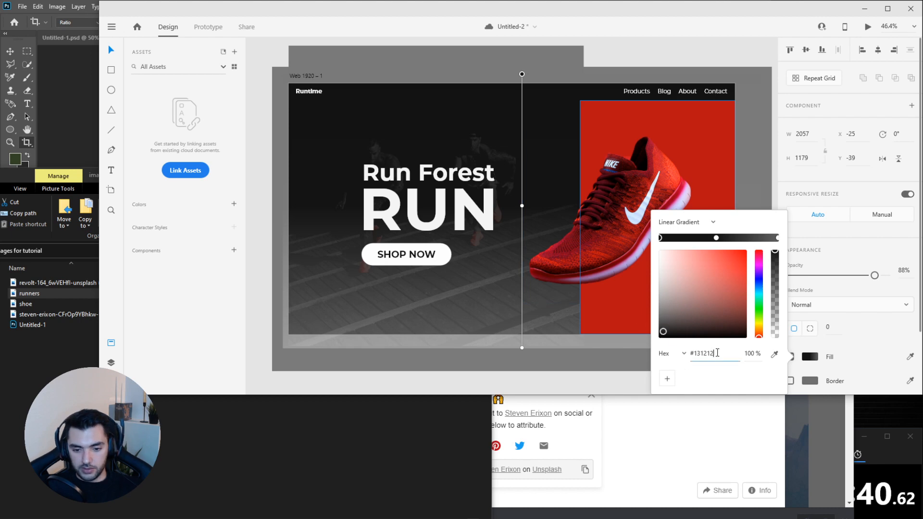
key("Return")
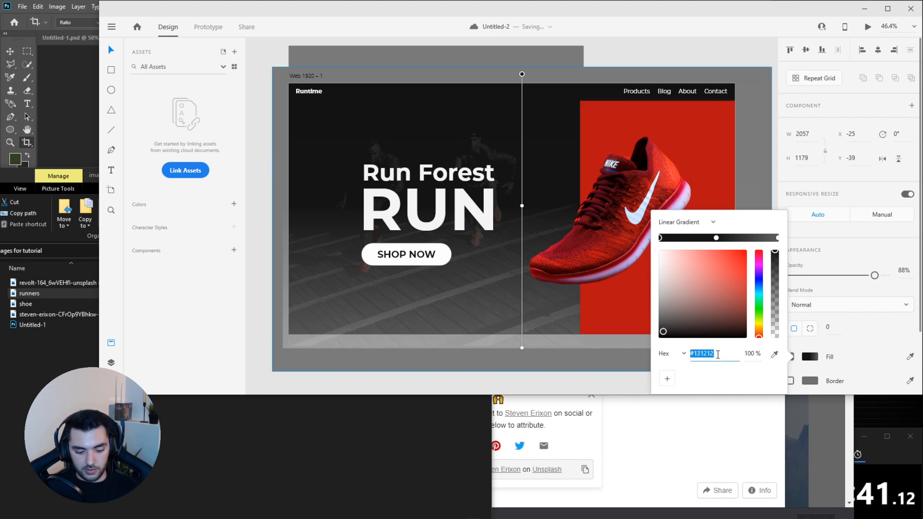
left_click(778, 238)
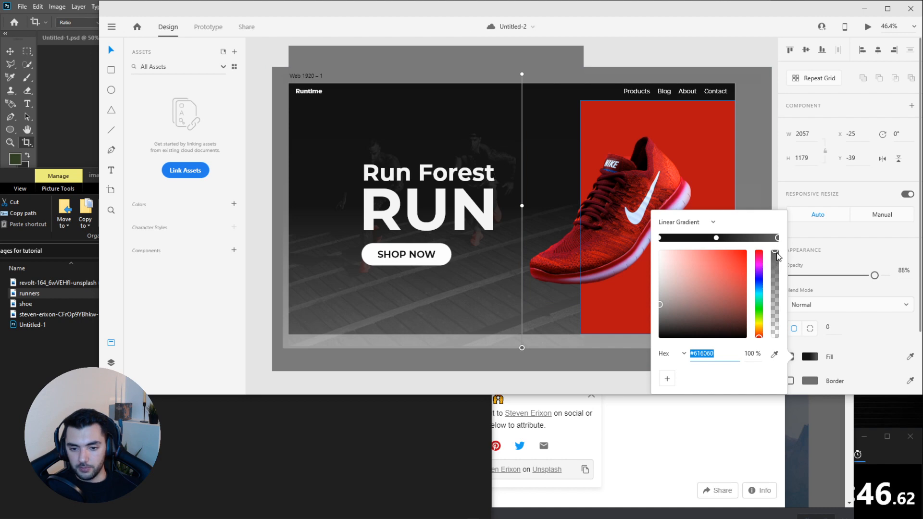
key("ctrl+v")
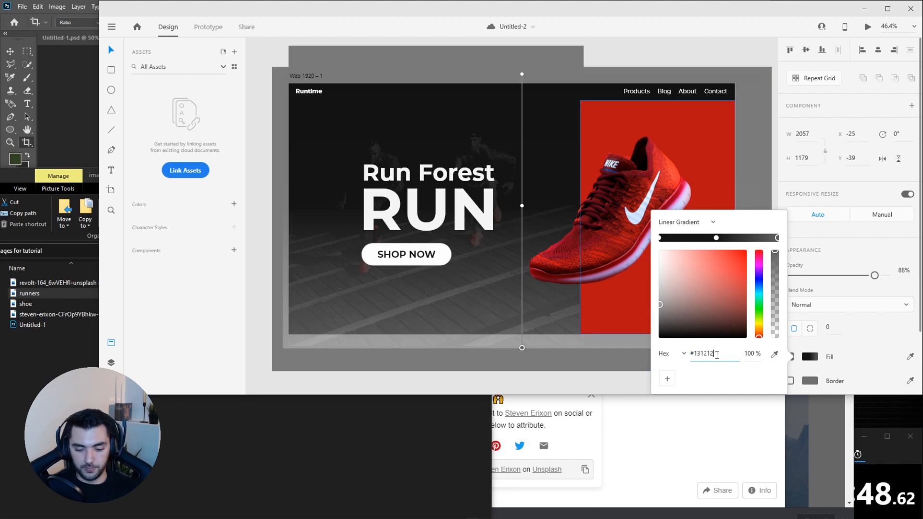
key("Return")
Lower the middle gradient stop's opacity to 89% and try shortening the gradient line from its lower end.
left_click(717, 238)
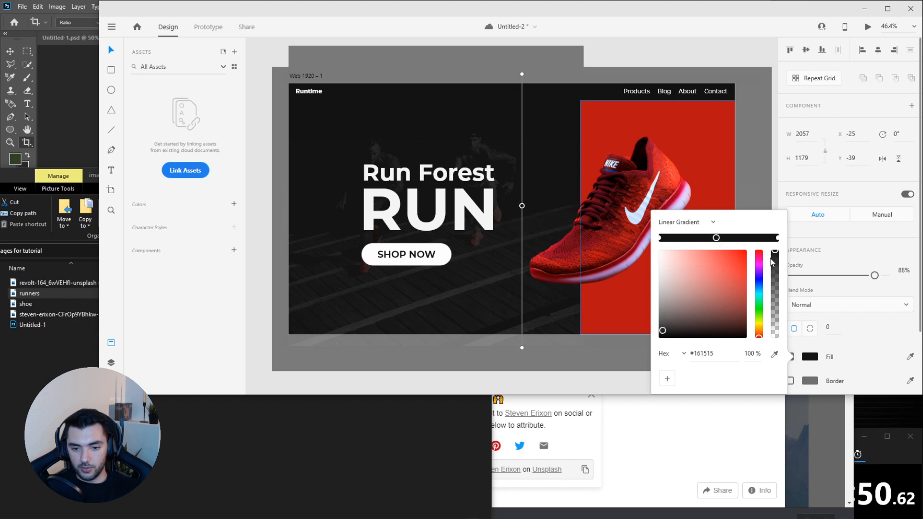
mouse_move(777, 255)
left_mouse_down()
mouse_move(775, 282)
mouse_move(773, 263)
left_mouse_up()
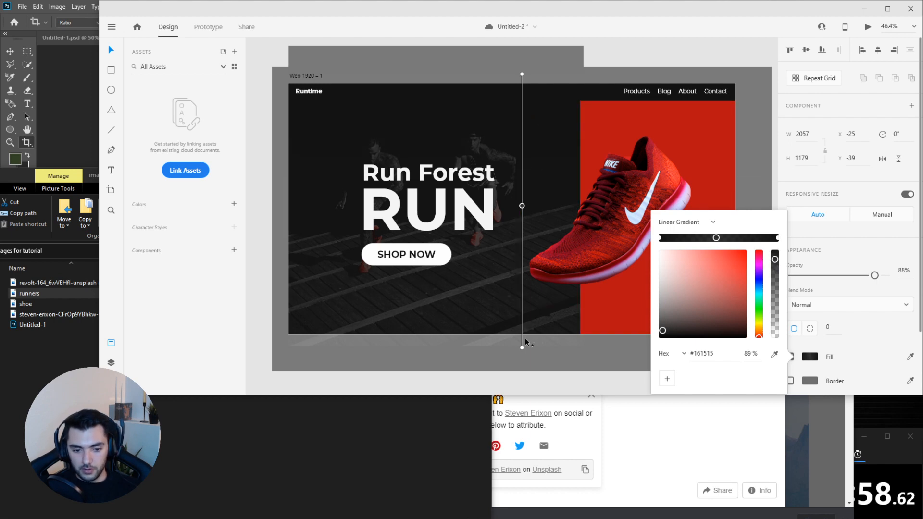
left_click_drag(522, 348, 523, 312)
left_click_drag(526, 295, 522, 347)
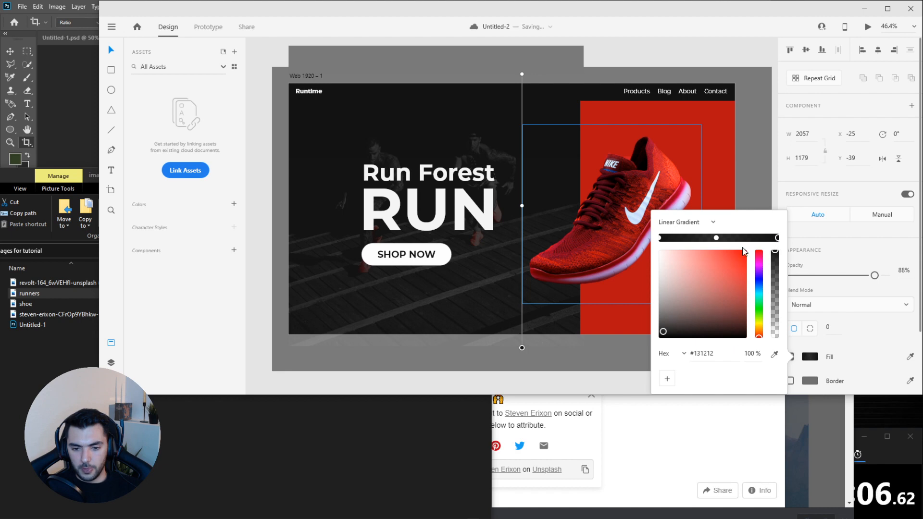
Raise the dark overlay's overall opacity to 100% and set its middle gradient stop's opacity to 81%.
left_click(716, 238)
left_click(661, 238)
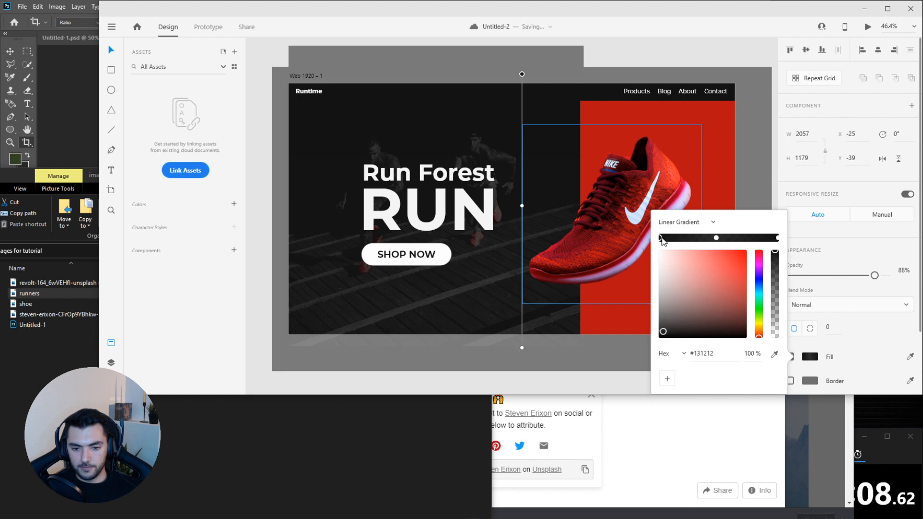
left_click_drag(872, 277, 888, 276)
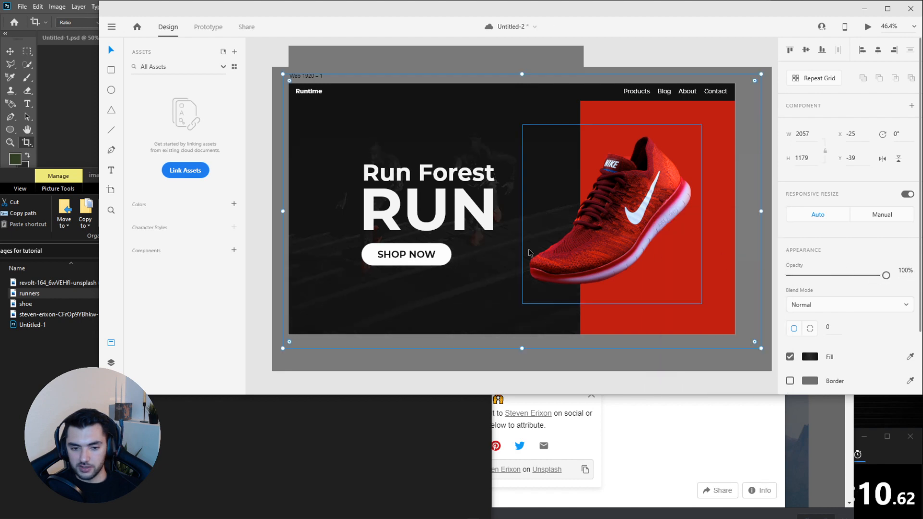
left_click(810, 357)
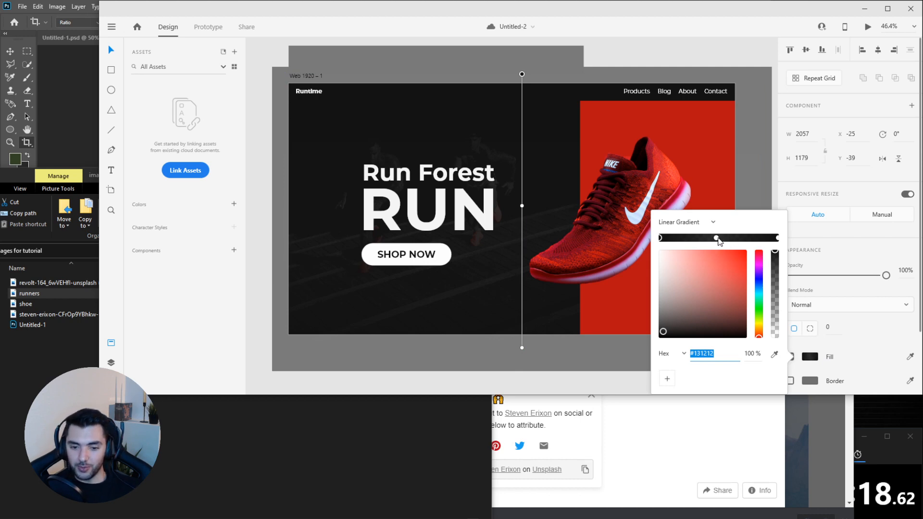
left_click(716, 237)
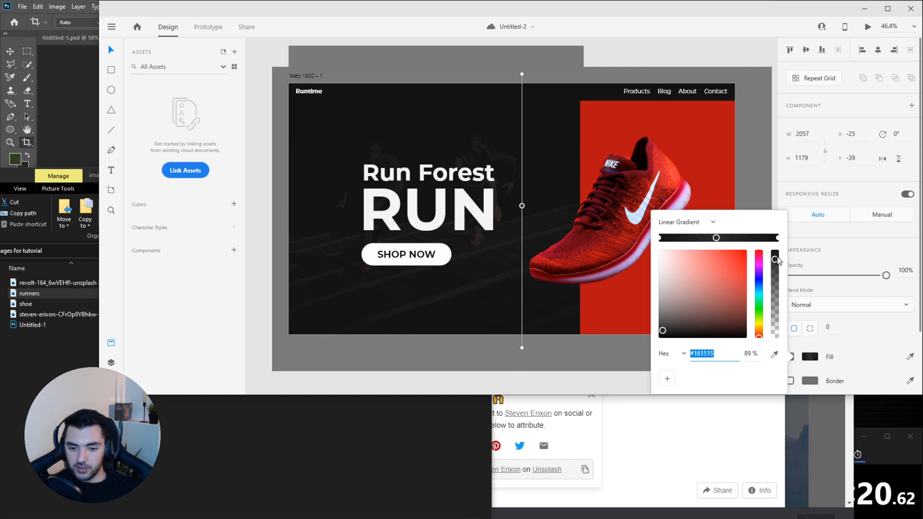
left_click_drag(780, 265, 781, 267)
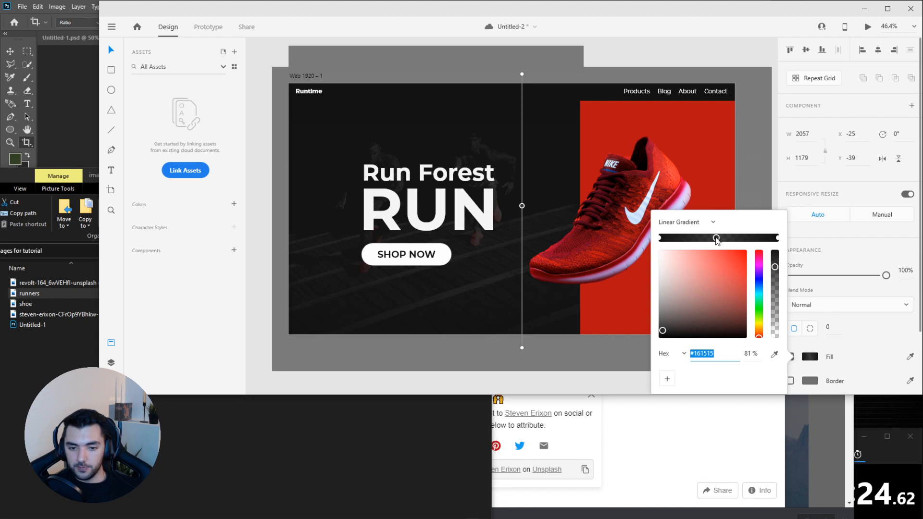
Add one gradient stop on each side of the overlay's middle stop and set both to 100% opacity.
left_click(752, 238)
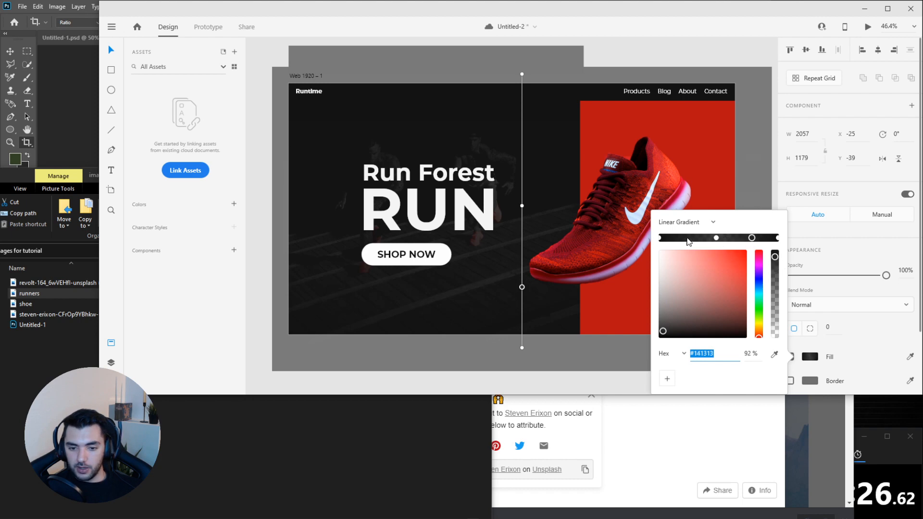
left_click(686, 238)
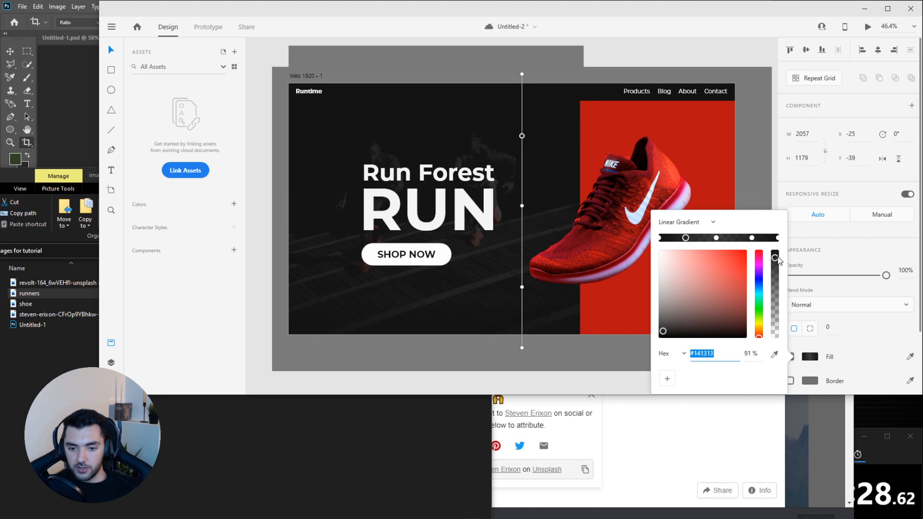
left_click_drag(776, 259, 779, 250)
left_click(752, 238)
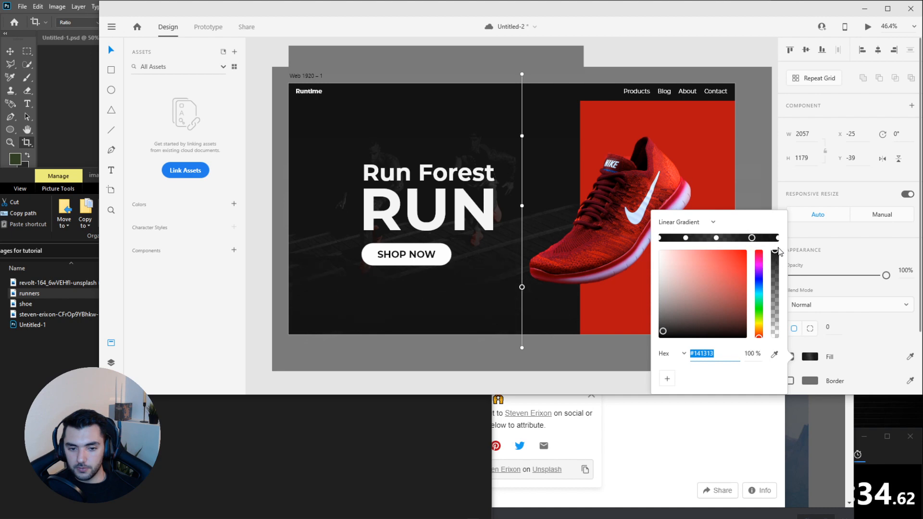
left_click(416, 324)
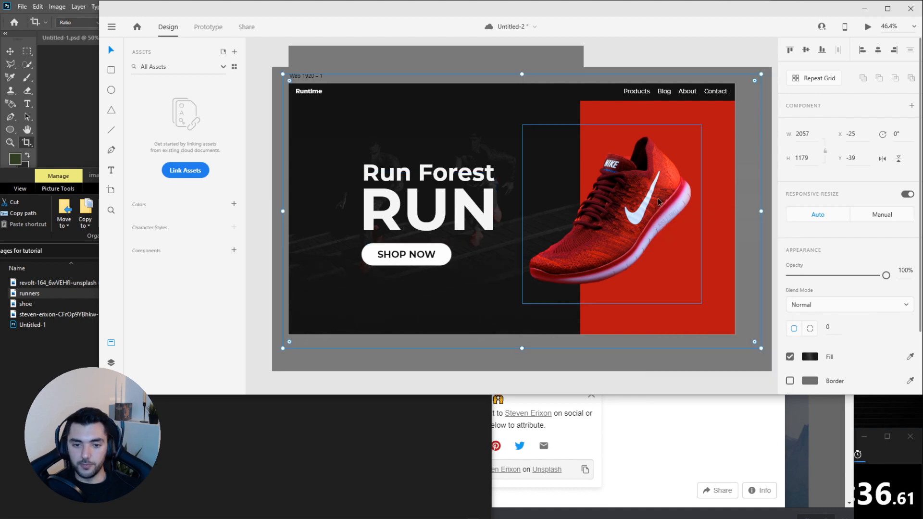
Darken the red panel's fill to #AA0D0D.
left_click(719, 156)
left_click(809, 357)
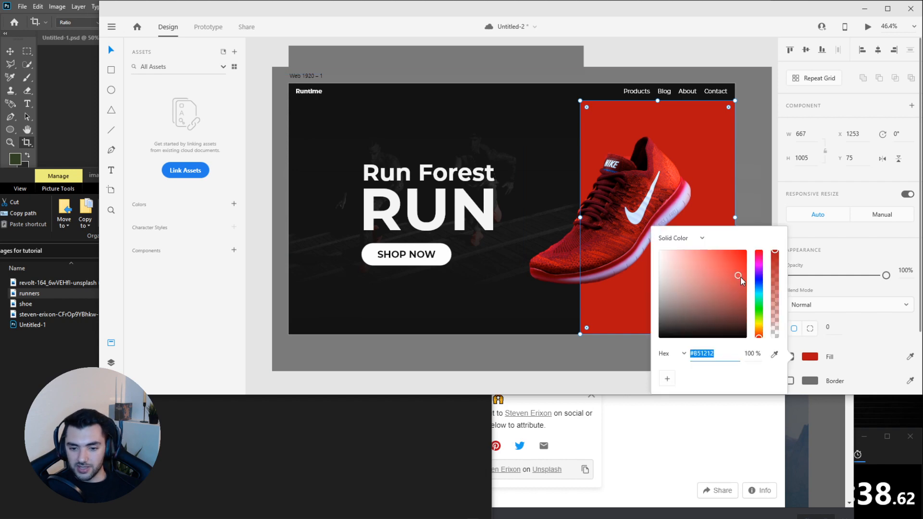
left_click_drag(739, 278, 741, 284)
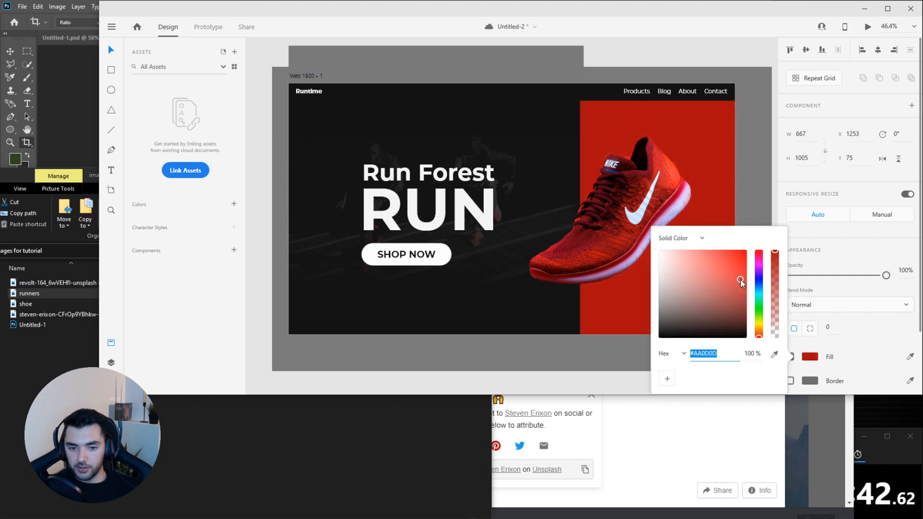
left_click(523, 343)
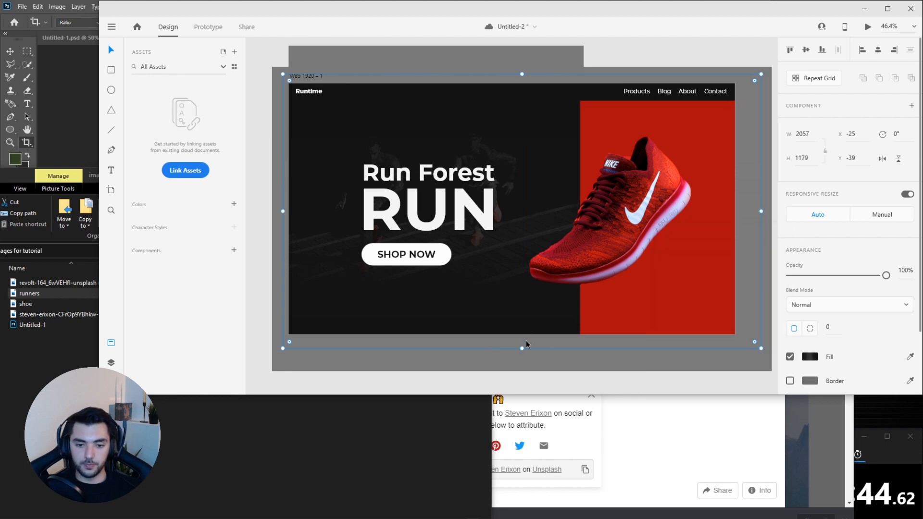
Lower the red panel's top edge slightly and shift the navigation links and the Runtime logo down a little.
left_click(706, 144)
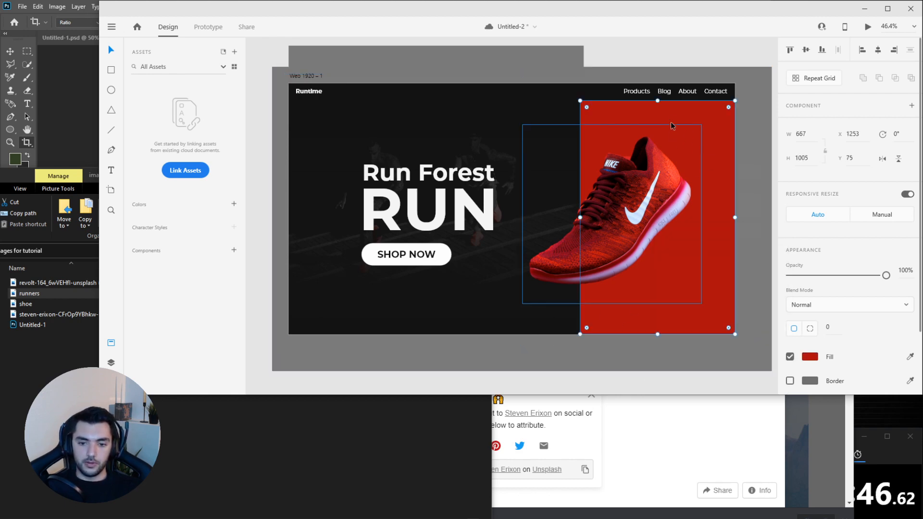
left_click_drag(659, 101, 661, 98)
left_click(661, 93)
left_click_drag(315, 93, 317, 97)
left_click(416, 70)
Delete the large dark rectangle behind the design and select the Web 1920 – 1 artboard.
left_click(748, 229)
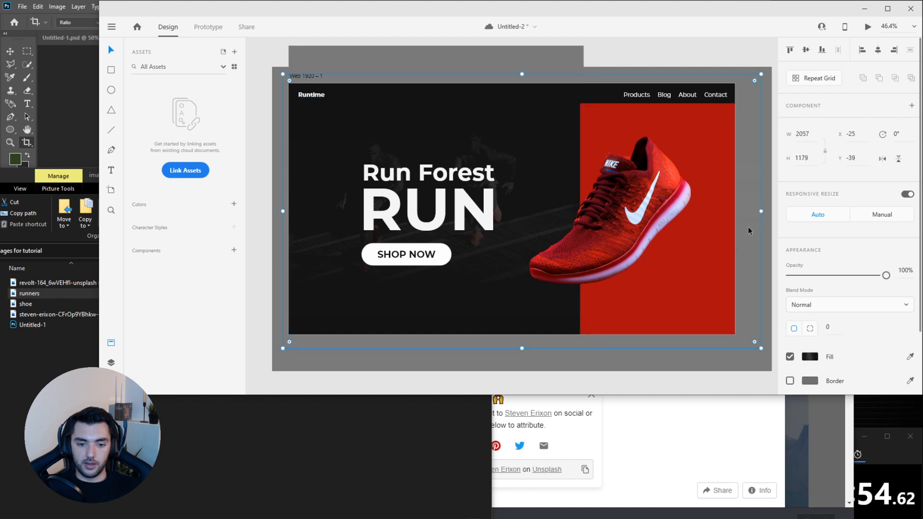
left_click(511, 319)
scroll(524, 293, "down", 3)
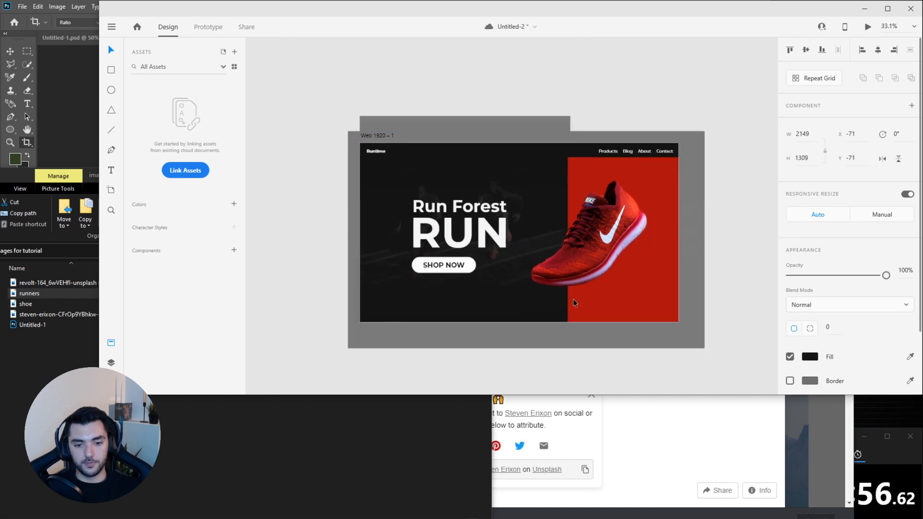
scroll(579, 323, "up", 3)
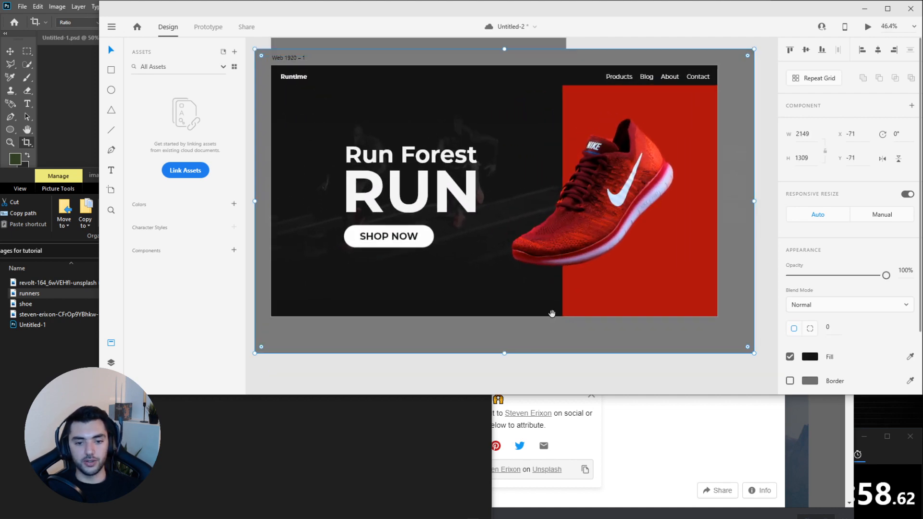
mouse_move(552, 312)
left_mouse_down()
mouse_move(543, 334)
mouse_move(553, 329)
left_mouse_up()
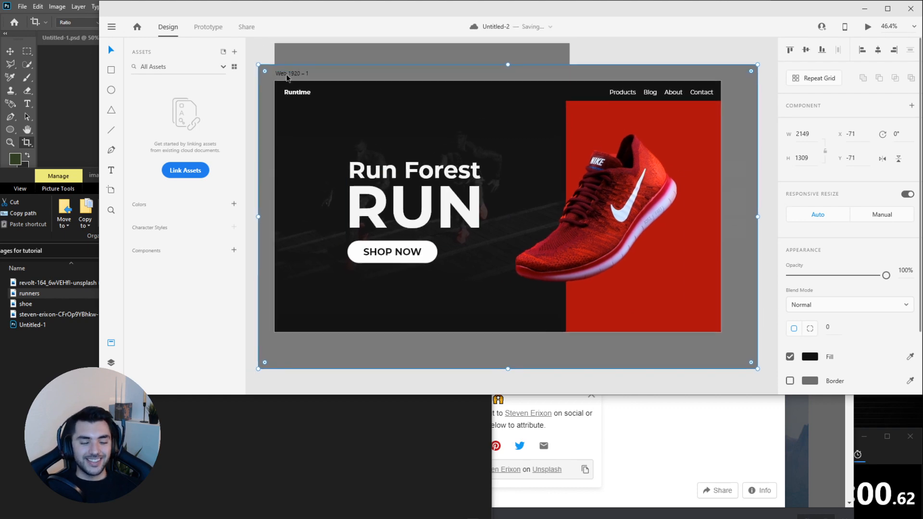
key("Delete")
left_click(287, 74)
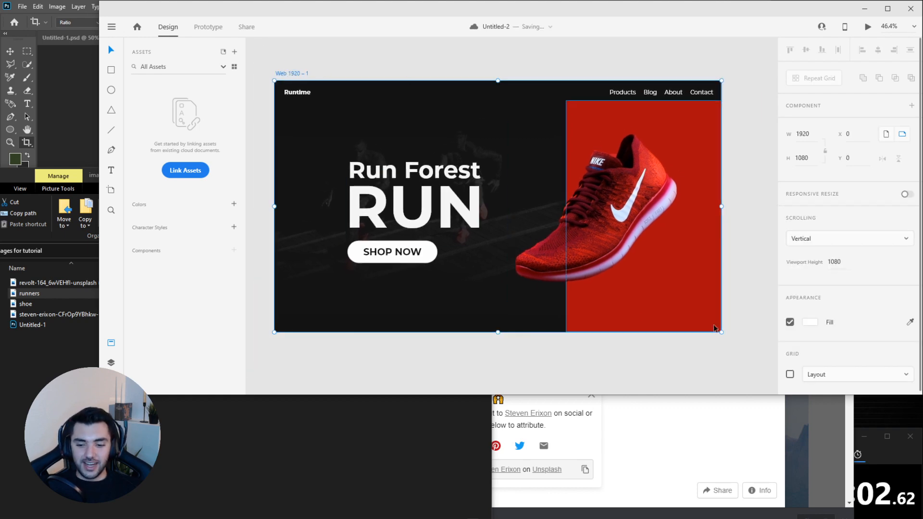
Open a preview of the finished Web 1920 – 1 artboard.
left_click(907, 515)
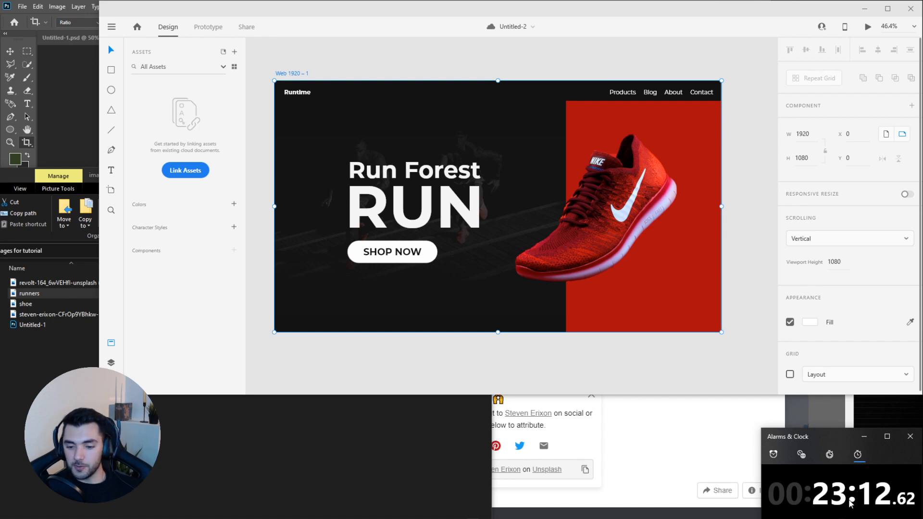
left_click(339, 69)
left_click(296, 73)
scroll(412, 68, "down", 3)
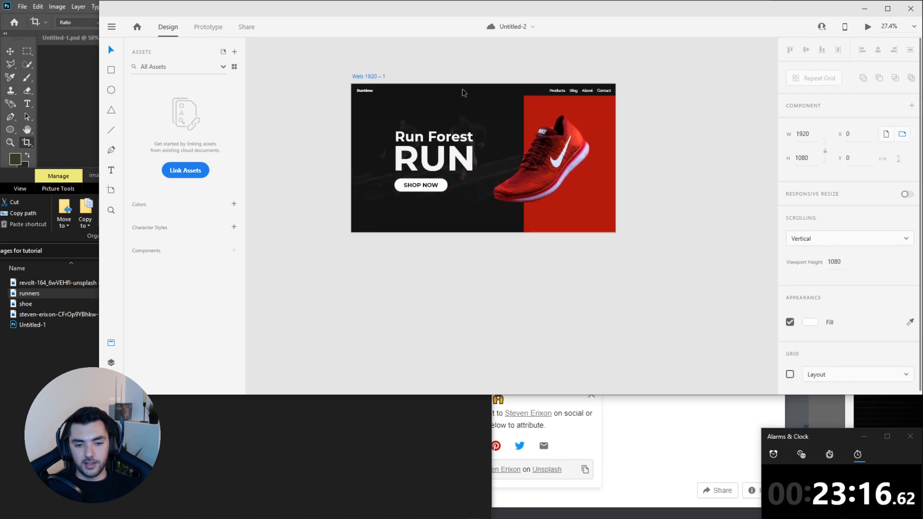
scroll(465, 92, "up", 3)
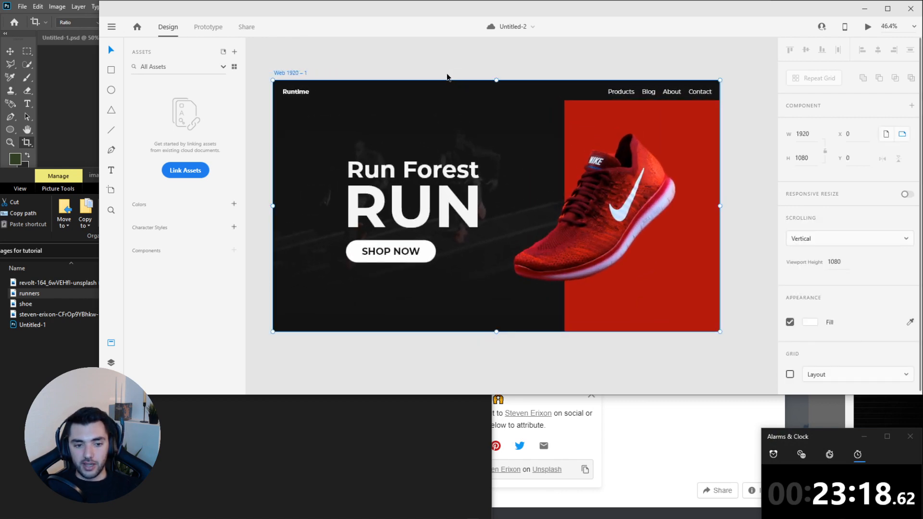
left_click(868, 27)
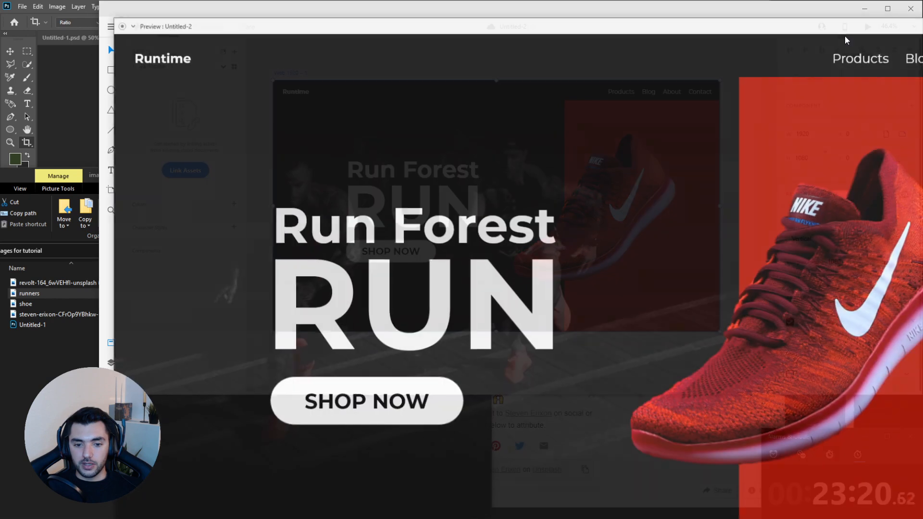